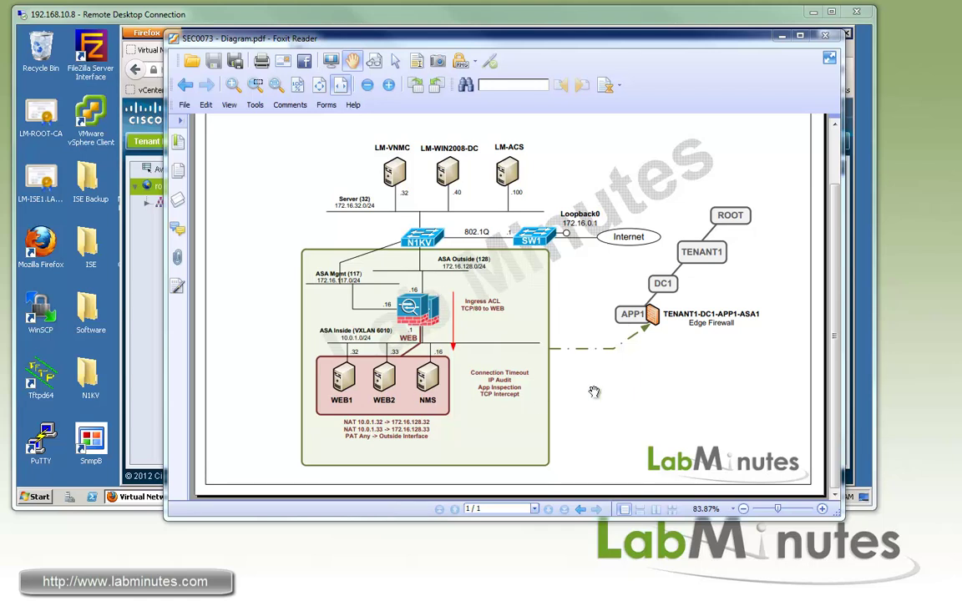
Start a new APP1 connection timeout policy named CT_APP1_DEFAULT.
left_click(348, 17)
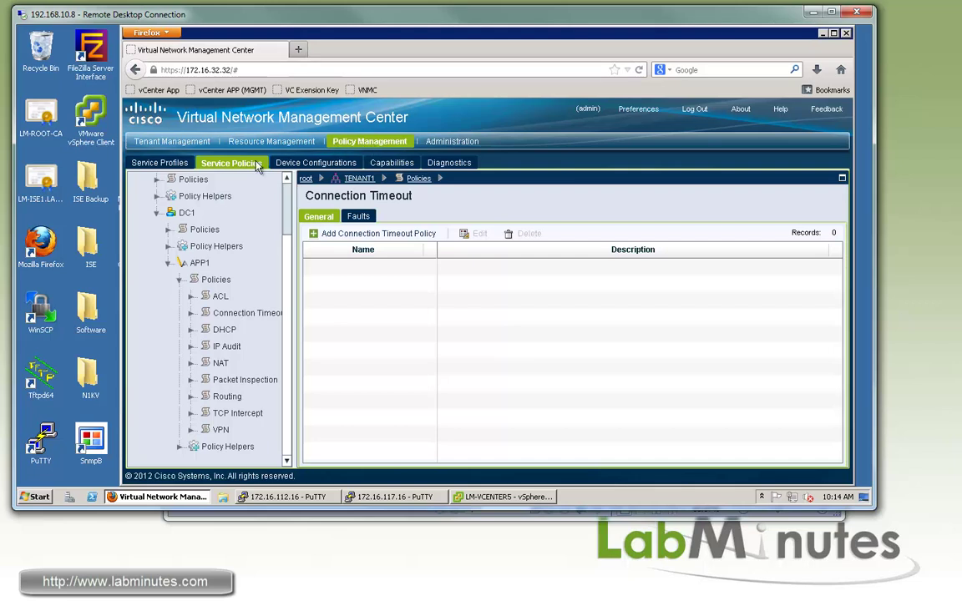
left_click(244, 247)
left_click(197, 264)
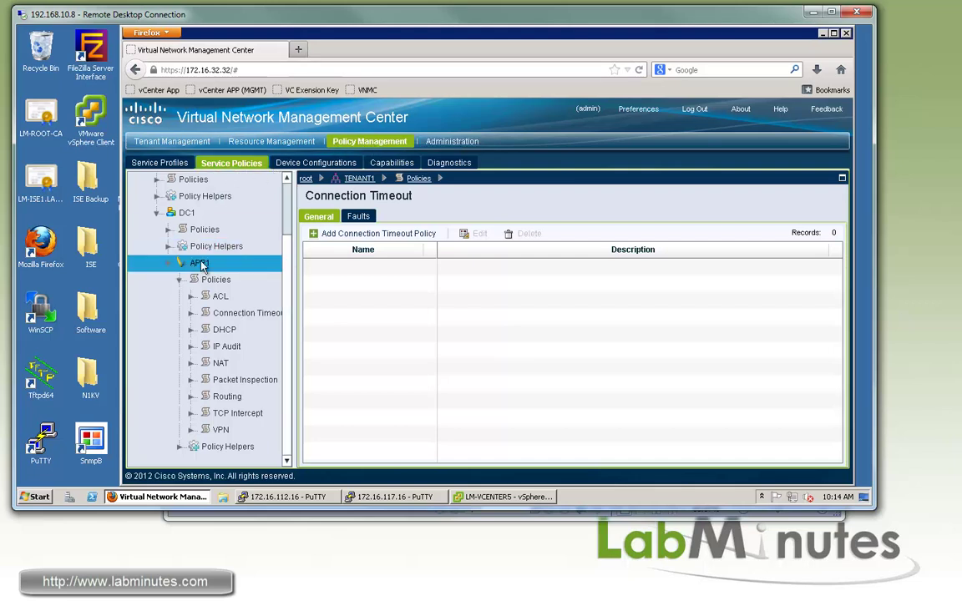
left_click(219, 296)
left_click(230, 313)
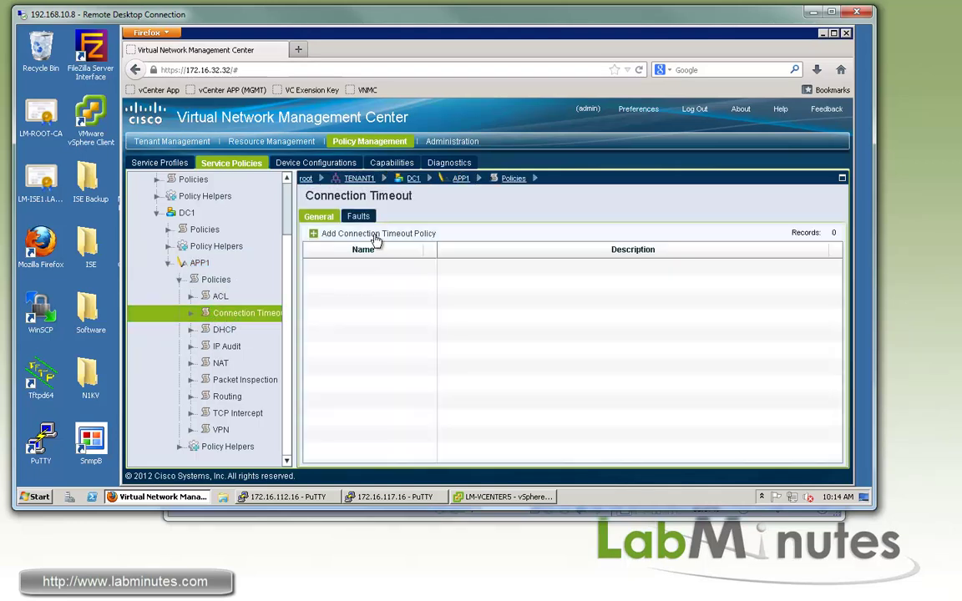
left_click(376, 233)
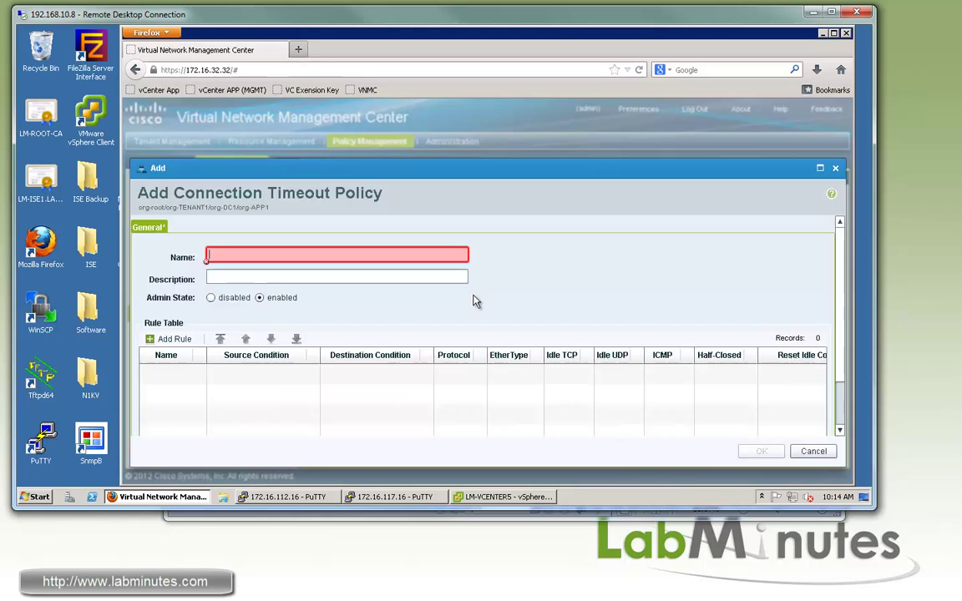
left_click(315, 254)
type("CT_APP1_DEFAULT")
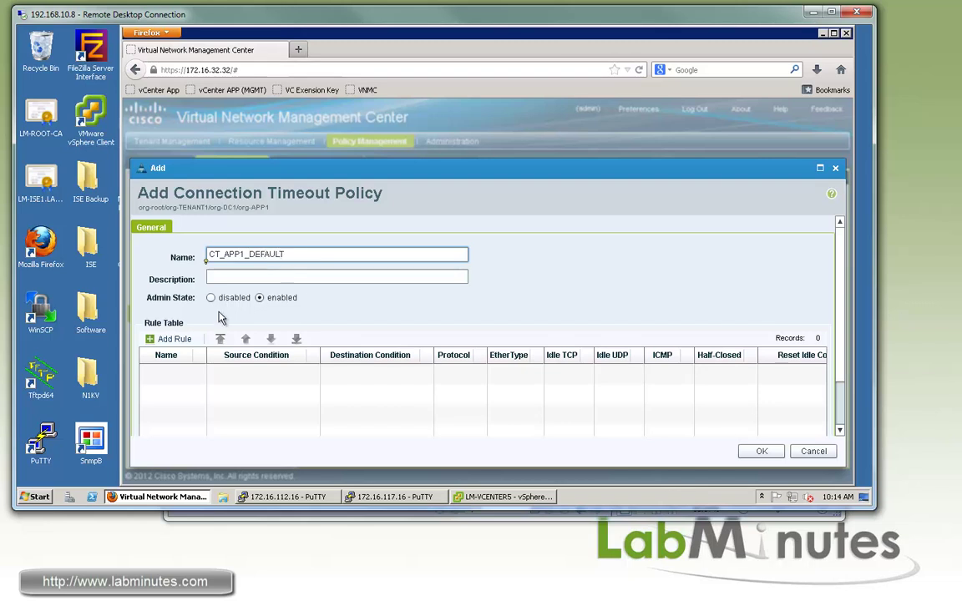
Add rule TCP_UDP with a 30-minute idle TCP timeout and 5-minute half-closed timeout.
left_click(169, 339)
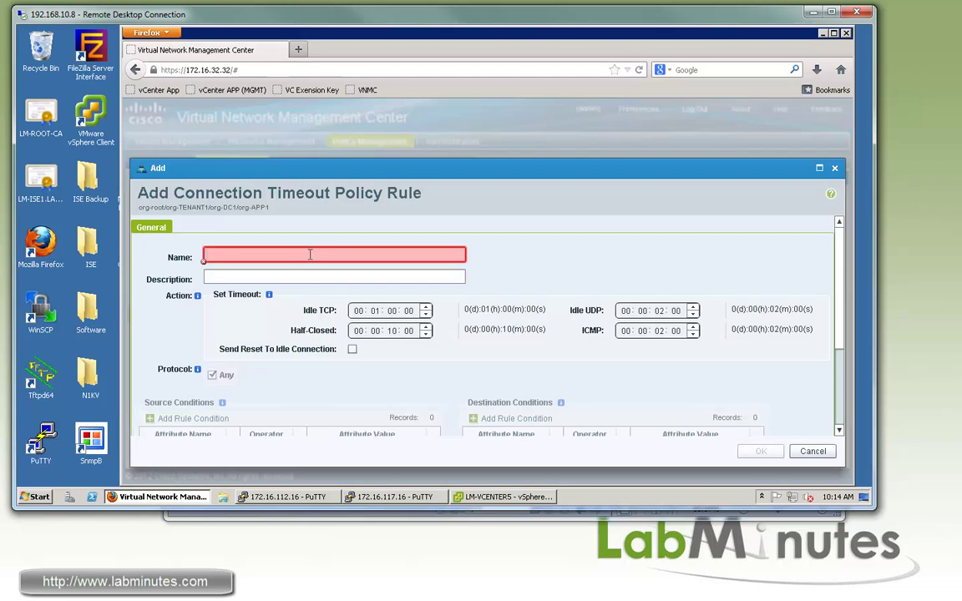
left_click(310, 254)
type("TCP_")
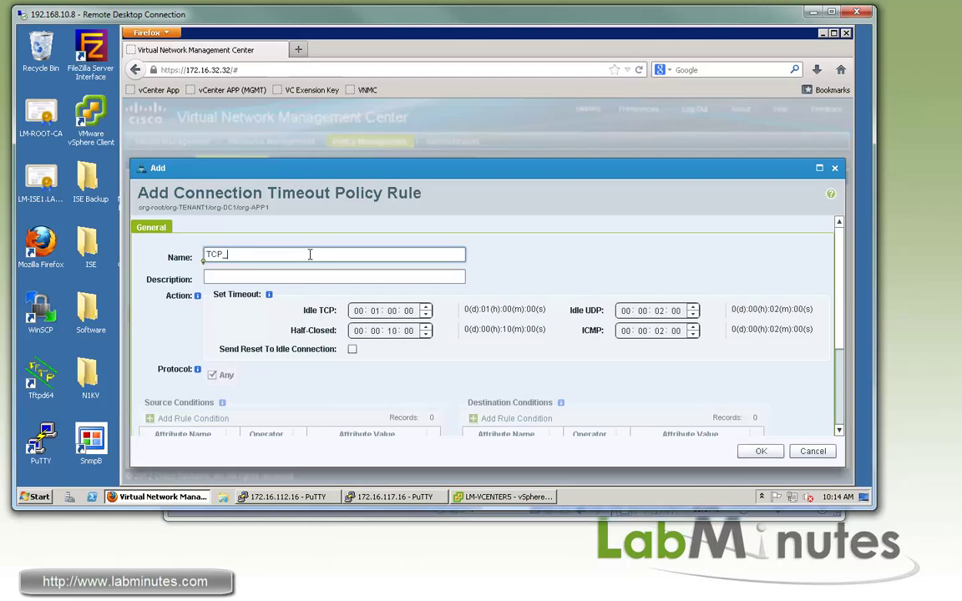
type("UDP")
left_click(377, 311)
type("00")
left_click(396, 311)
type("30:")
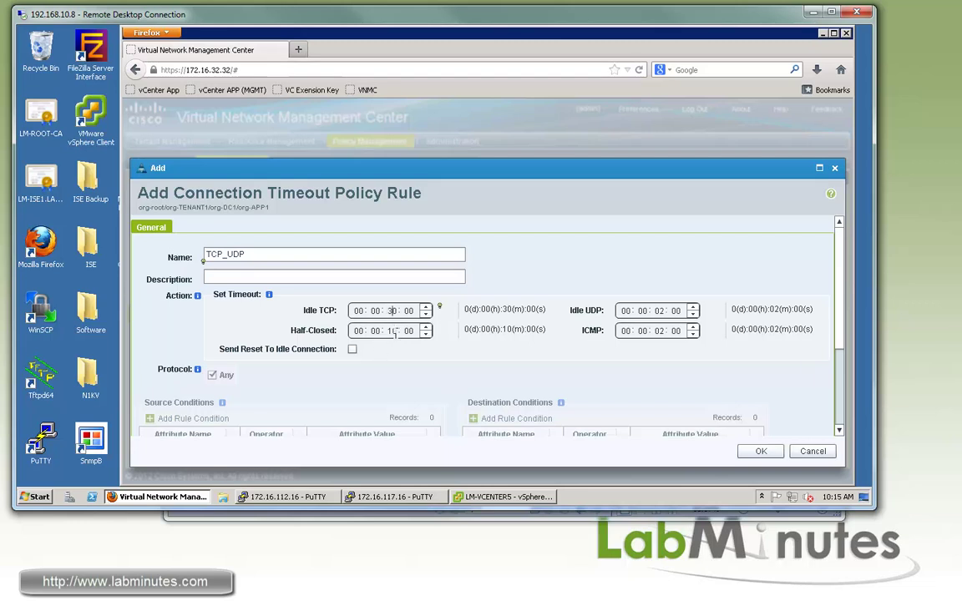
left_click(390, 331)
type("0: 05")
Set idle UDP to 30 seconds and ICMP to 5 seconds, then save the rule and policy.
left_click(660, 310)
type("00")
left_click(671, 311)
type("0: 30")
left_click(660, 331)
type("00")
left_click(676, 331)
type("05")
scroll(718, 326, "down", 2)
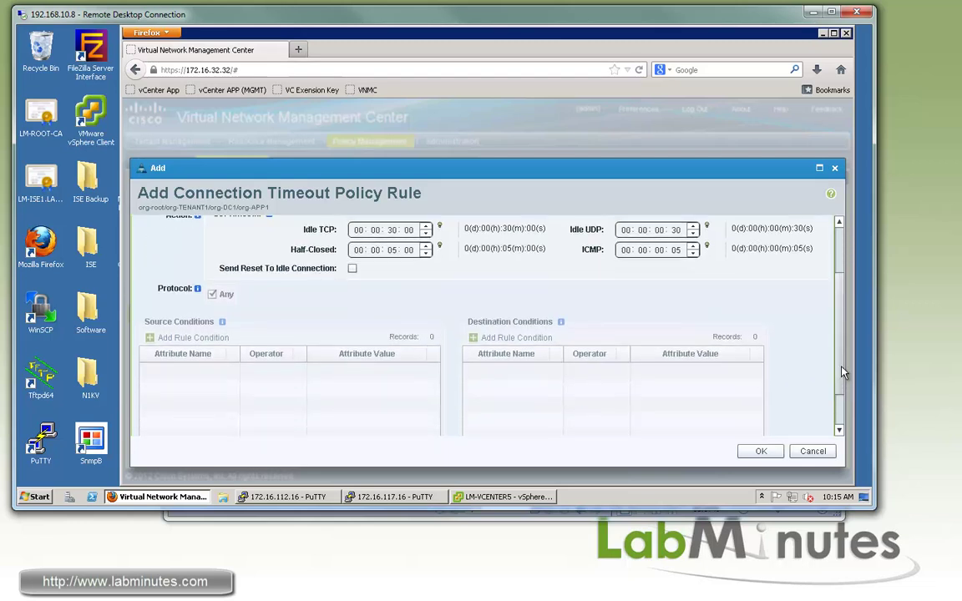
scroll(829, 294, "up", 1)
scroll(826, 292, "up", 2)
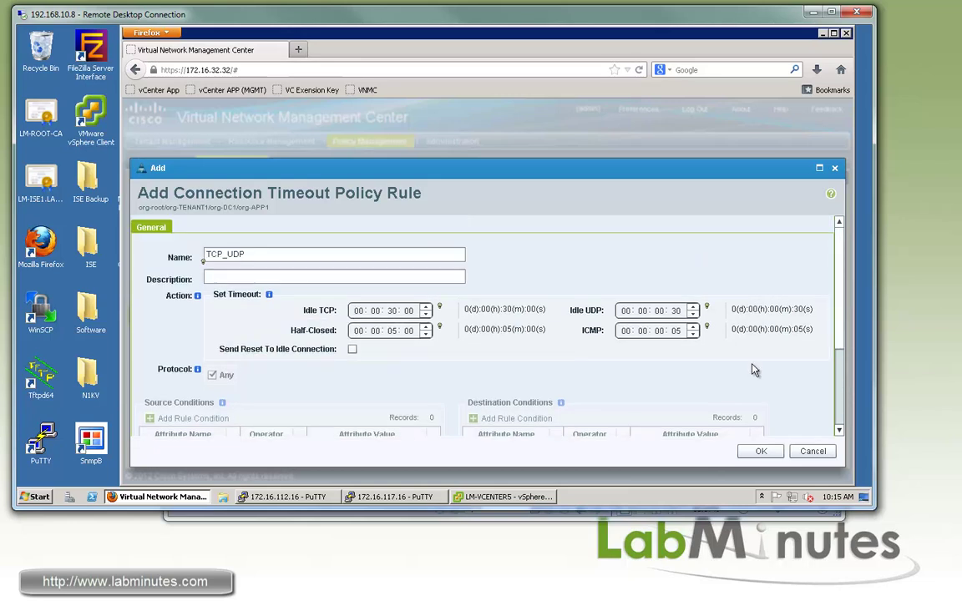
left_click(756, 451)
left_click(756, 451)
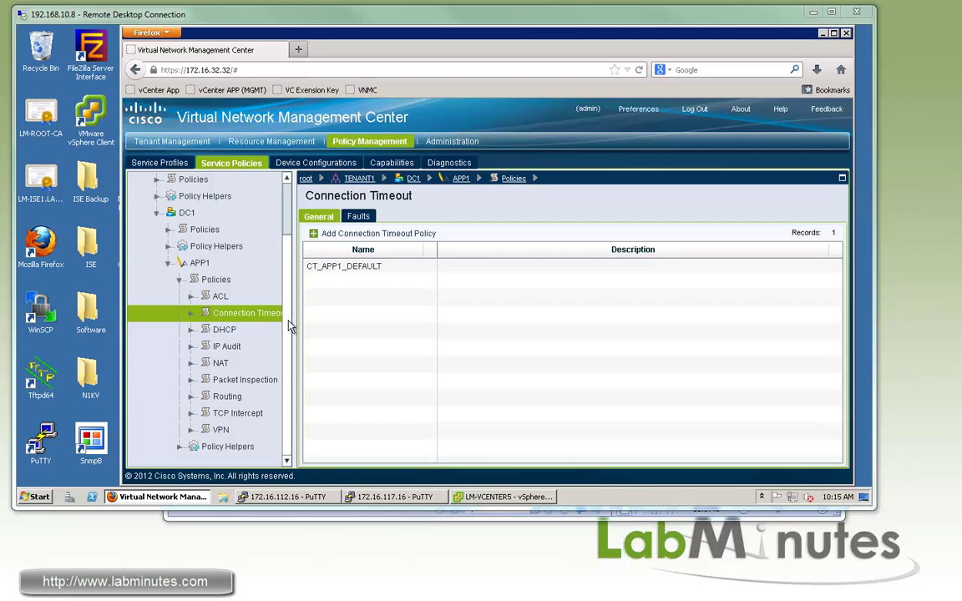
Create IP audit policy AUDIT_APP1_DEFAULT under APP1's IP Audit policies.
double_click(224, 345)
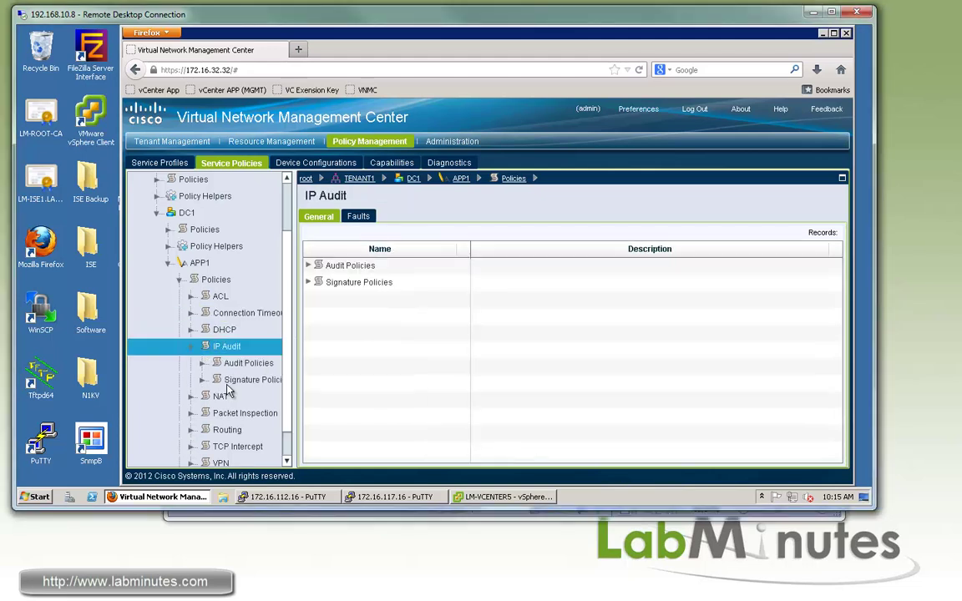
left_click(252, 378)
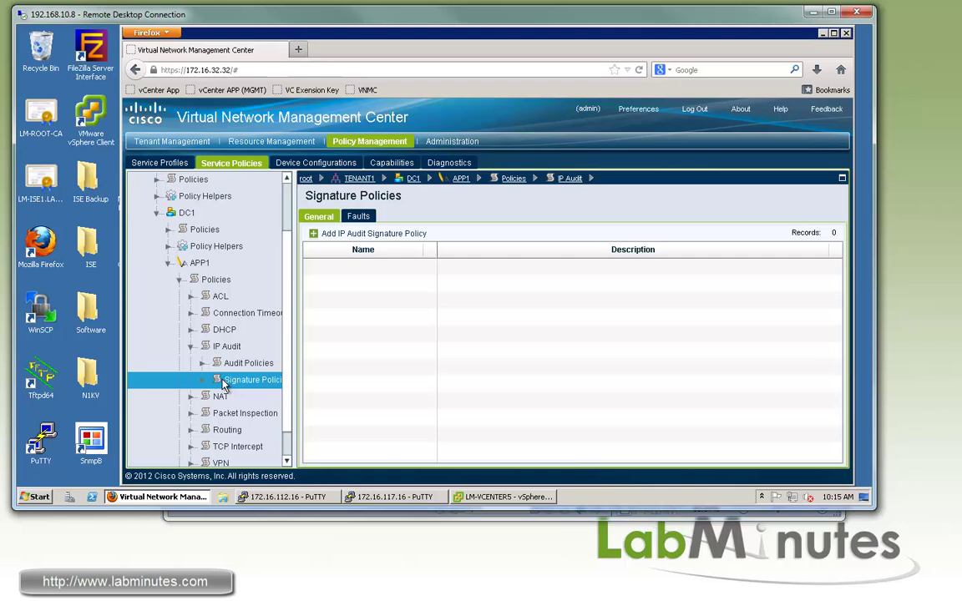
scroll(224, 383, "up", 2)
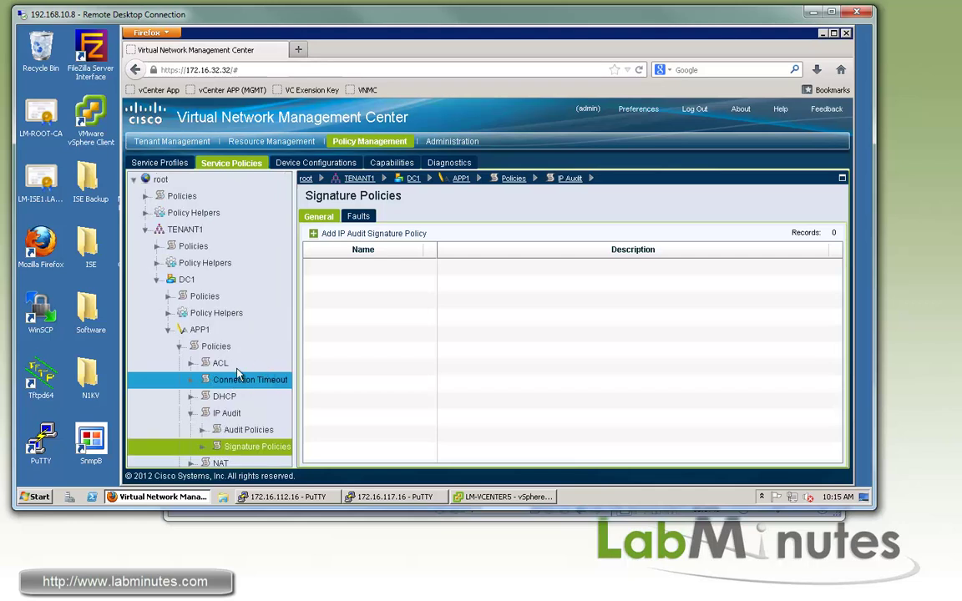
left_click(255, 431)
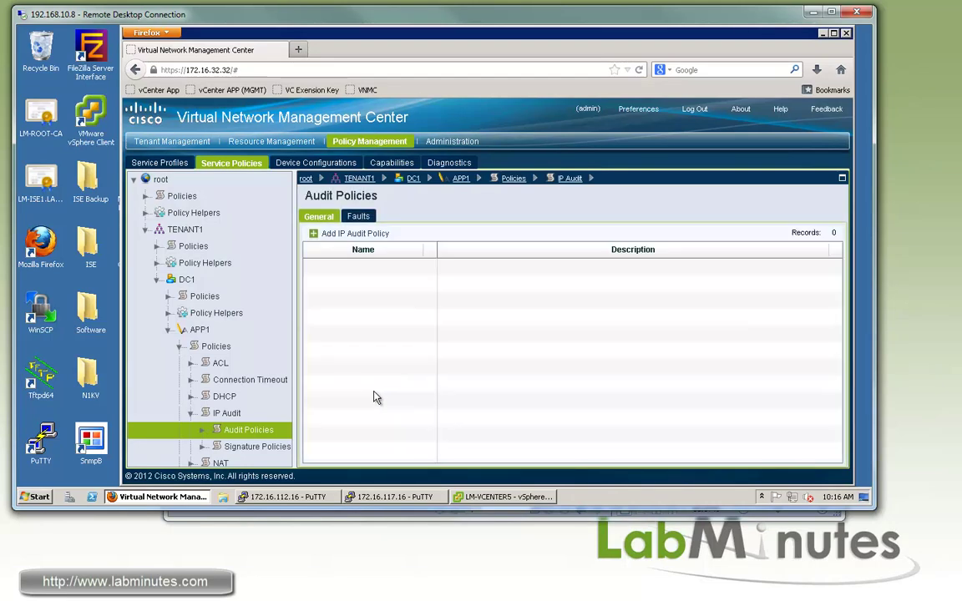
left_click(353, 235)
type("AUDIT_APP1_DEFAULT")
Add rule AUDIT_DROP_LOG that drops attack-class traffic and logs informational-class traffic.
left_click(181, 338)
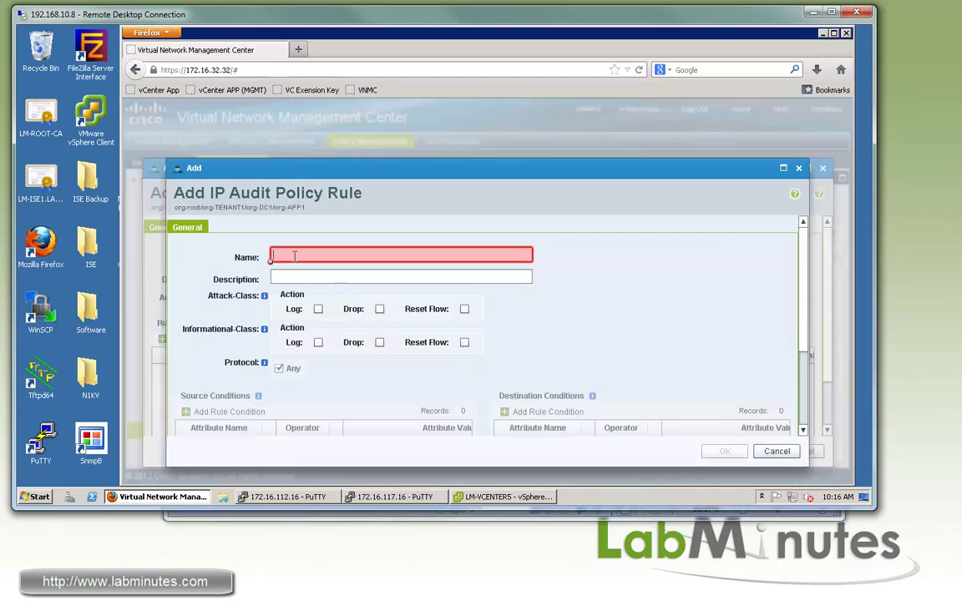
left_click(397, 256)
type("AUDIT")
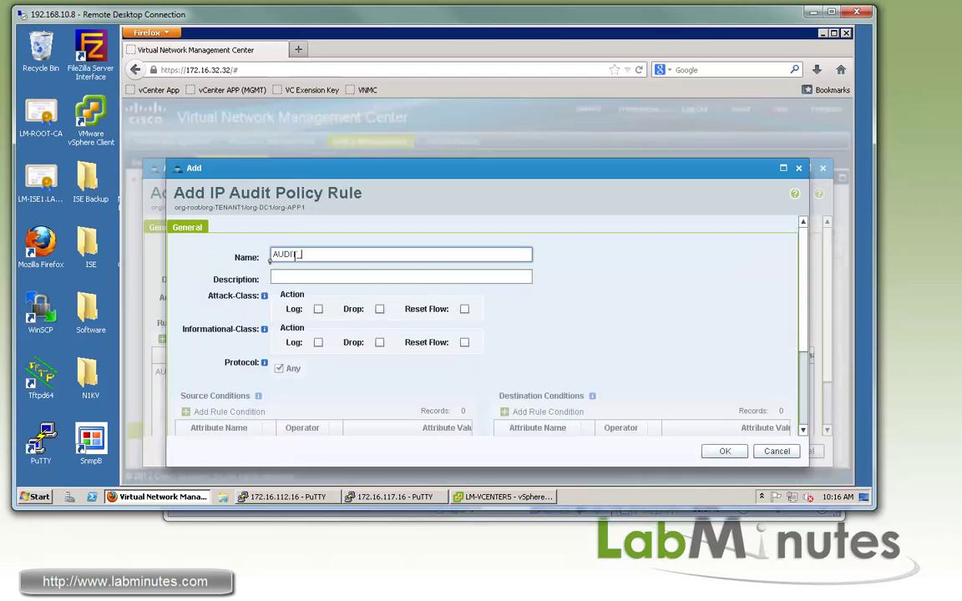
type("_DROP_LOG")
left_click(380, 309)
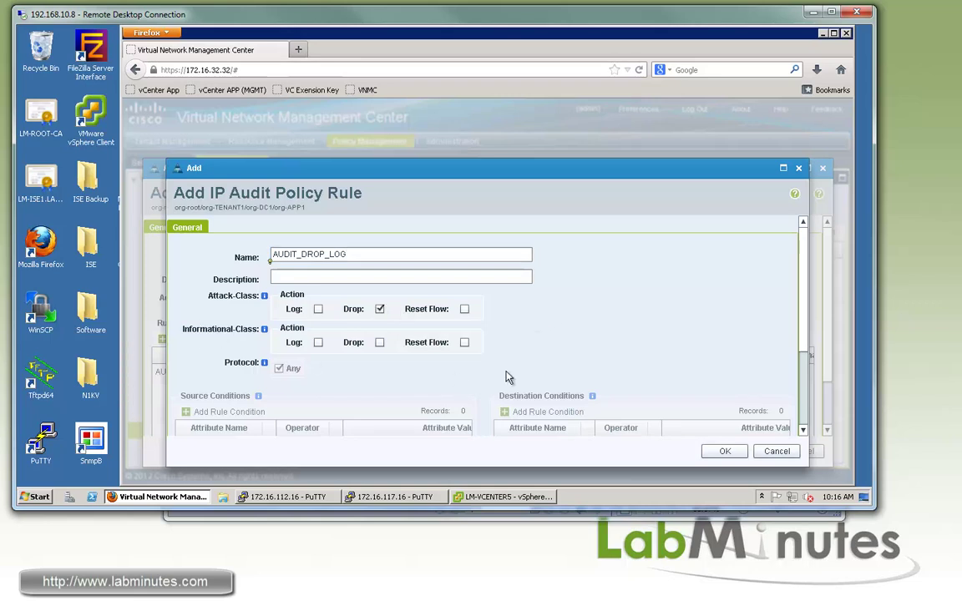
left_click(319, 344)
left_click(725, 451)
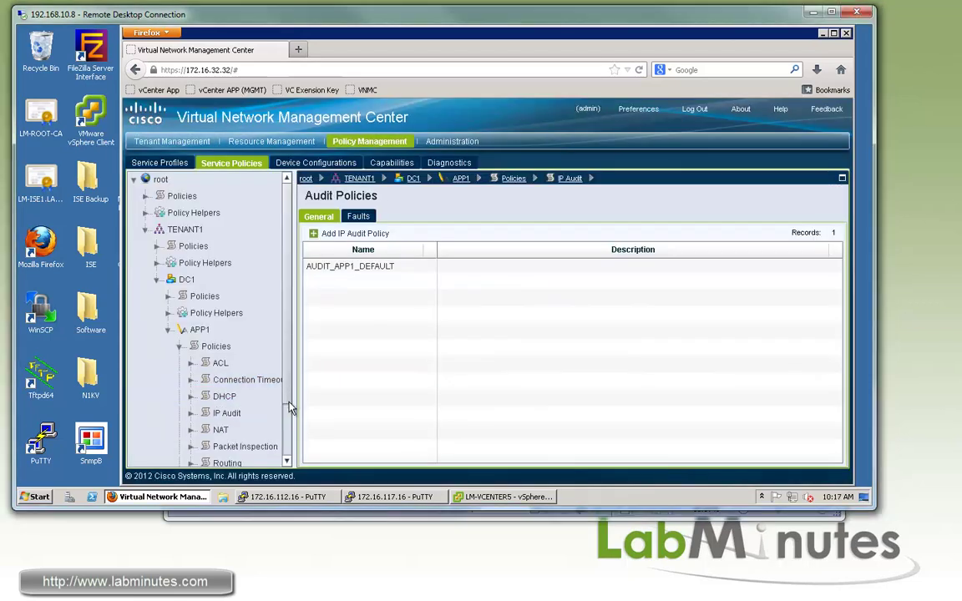
Open APP1's NAT_APP1_WEB policy for editing.
scroll(289, 409, "down", 1)
left_click(244, 381)
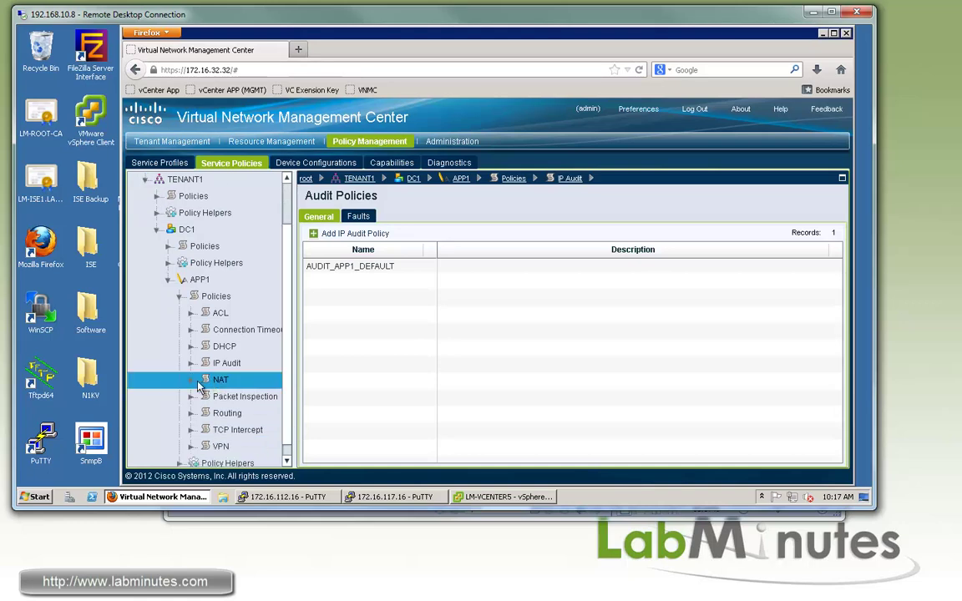
left_click(193, 381)
scroll(285, 435, "down", 1)
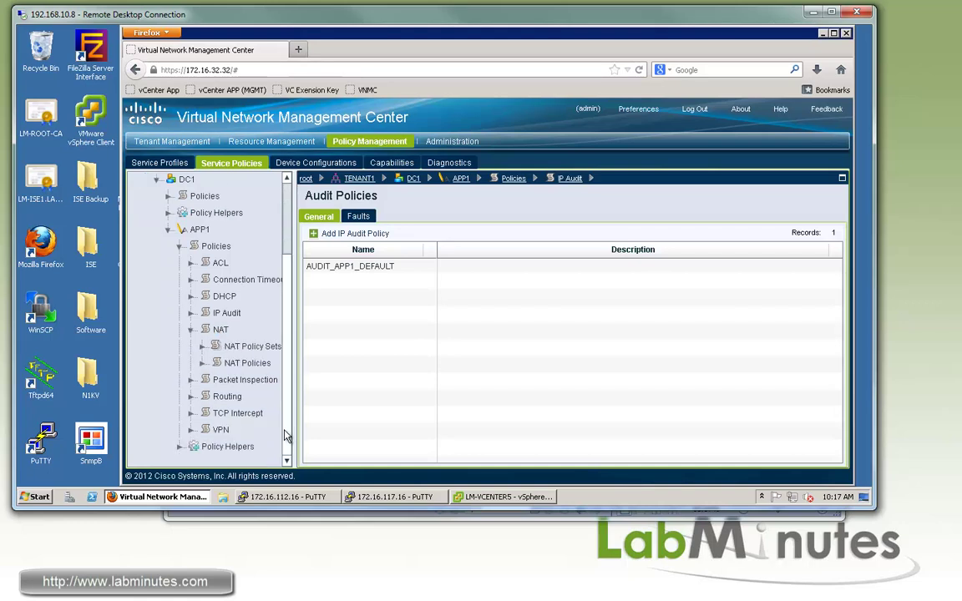
left_click(247, 364)
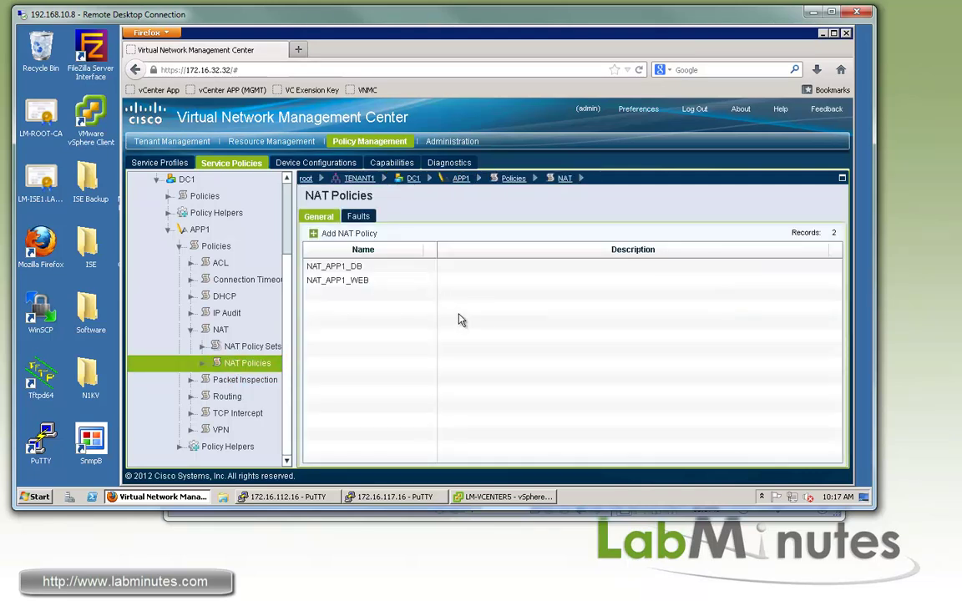
left_click(352, 267)
left_click(358, 283)
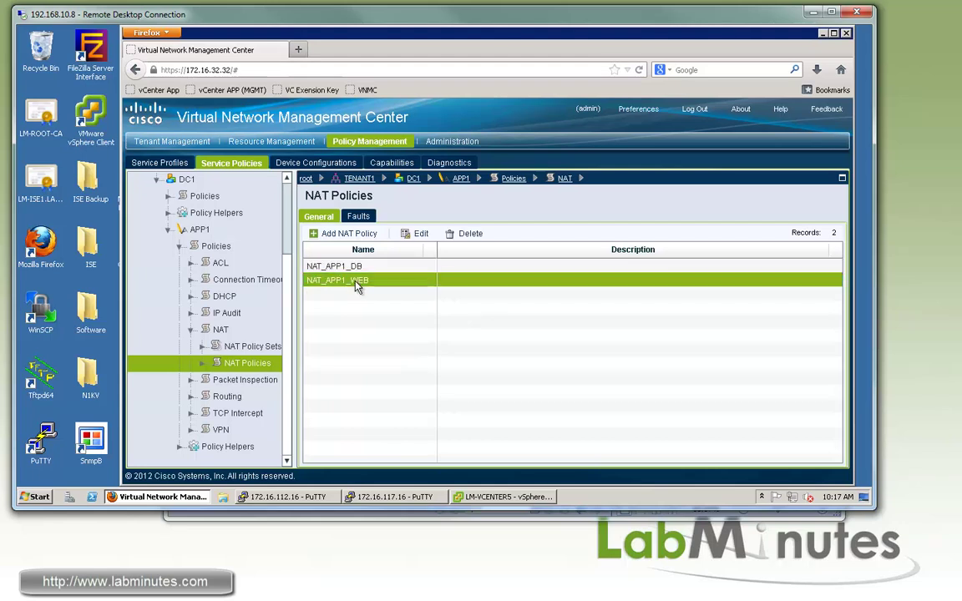
double_click(388, 275)
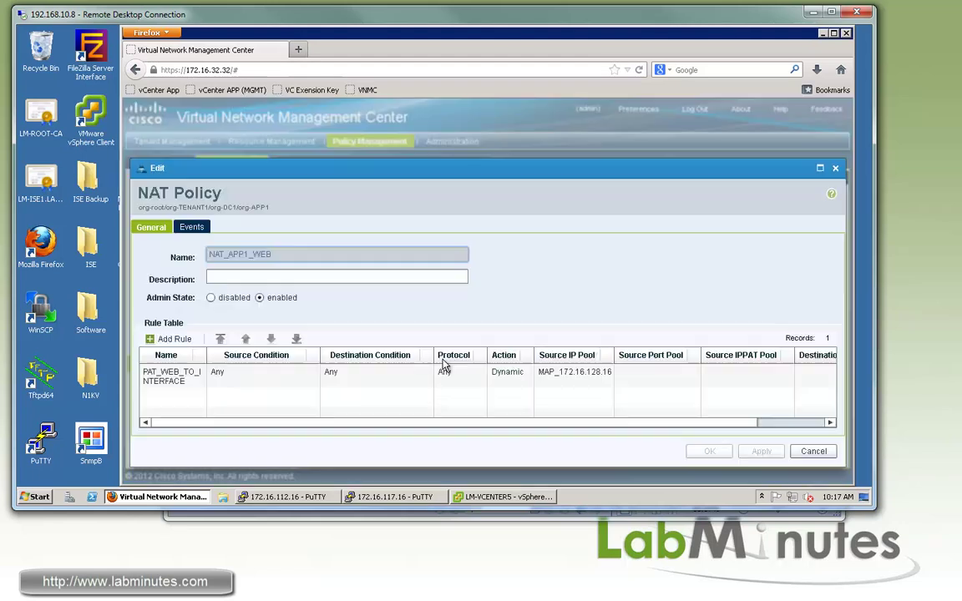
left_click(198, 383)
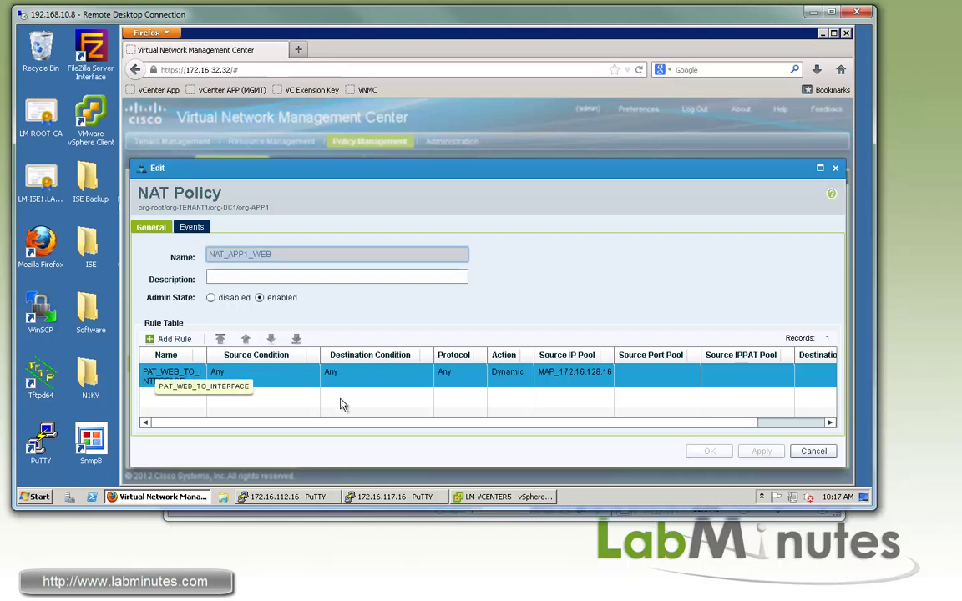
Add rule NAT_WEB1 with source condition IP address equals 10.0.1.32.
left_click(177, 339)
mouse_move(306, 244)
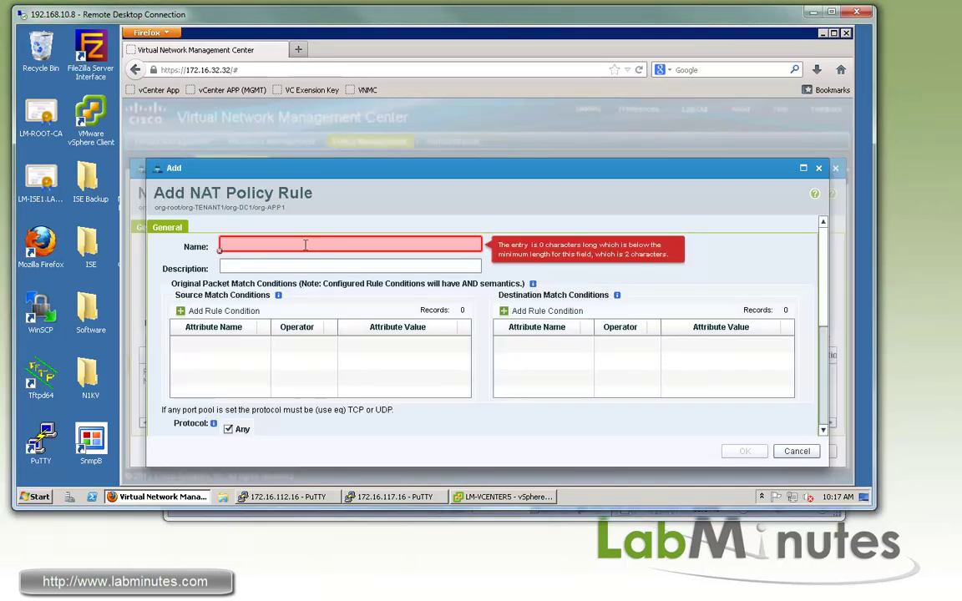
type("NAT_WEB1")
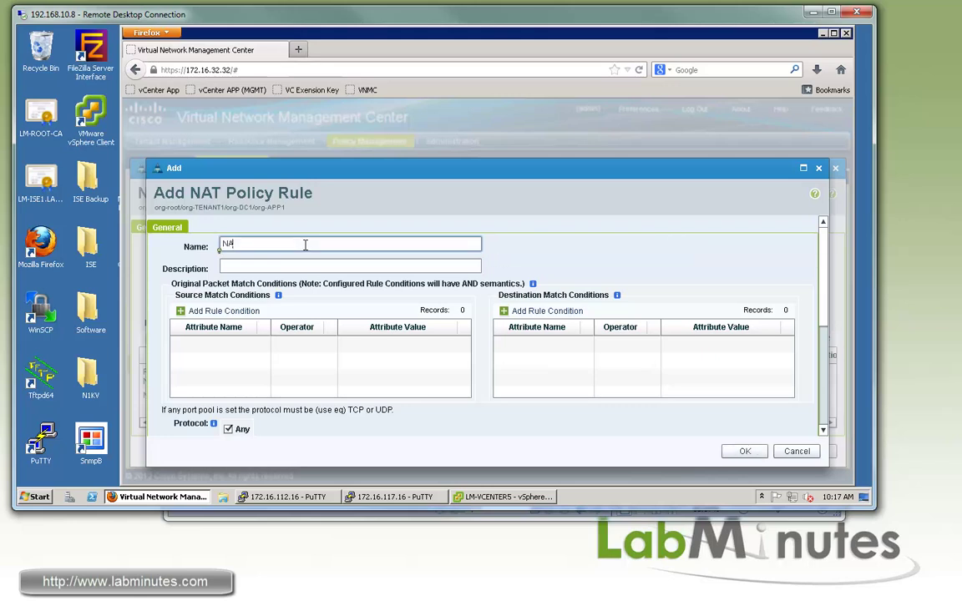
left_click(216, 310)
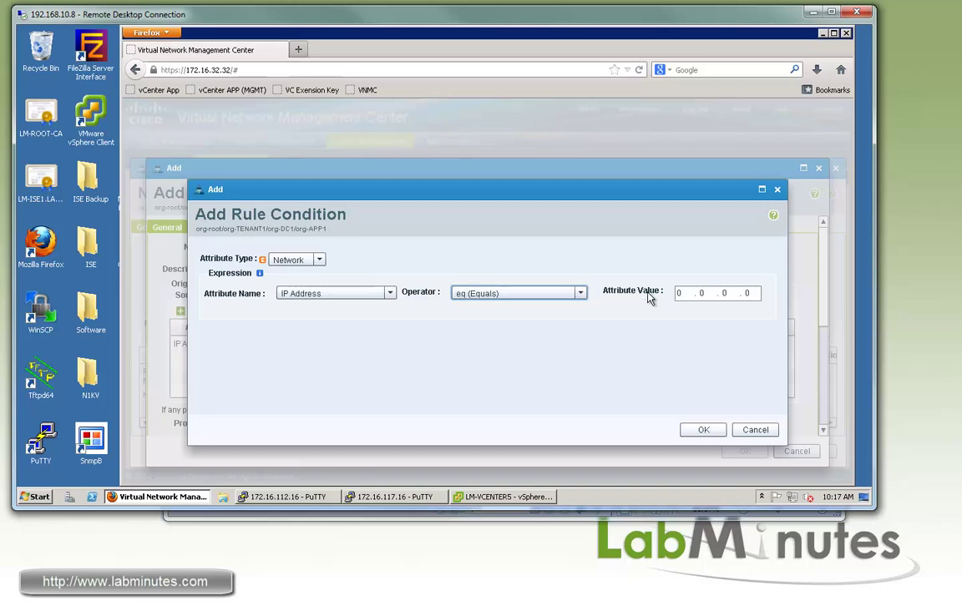
left_click(679, 293)
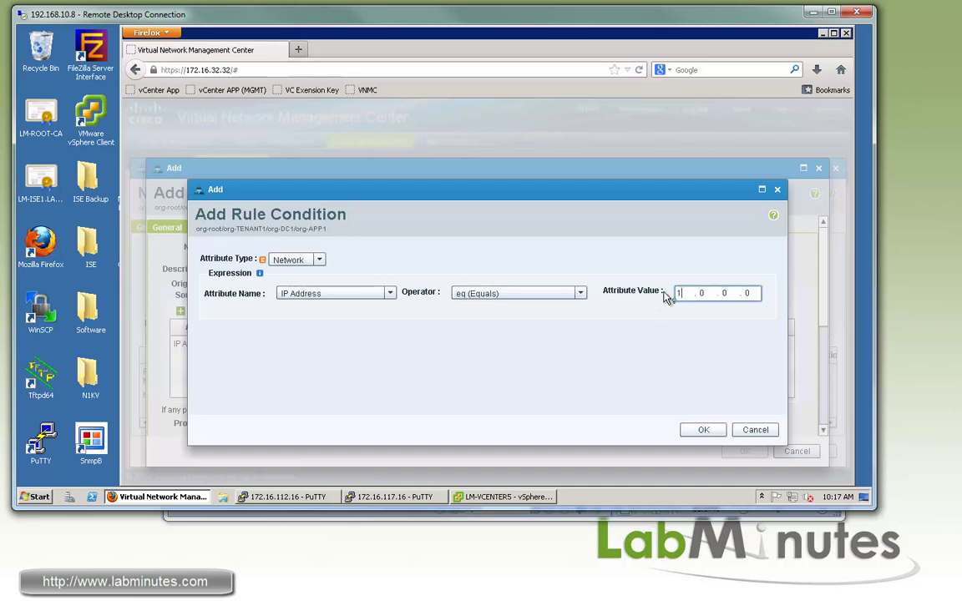
type("10.0.10.32")
key("Return")
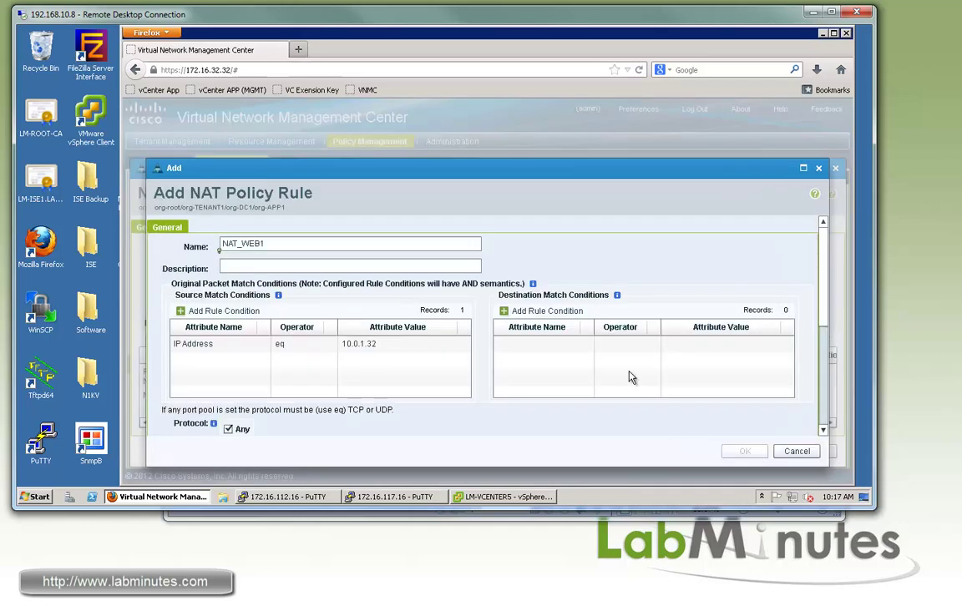
Create object group MAP_172.16.128.32 with address expression 172.16.128.32.
left_click_drag(824, 324, 825, 395)
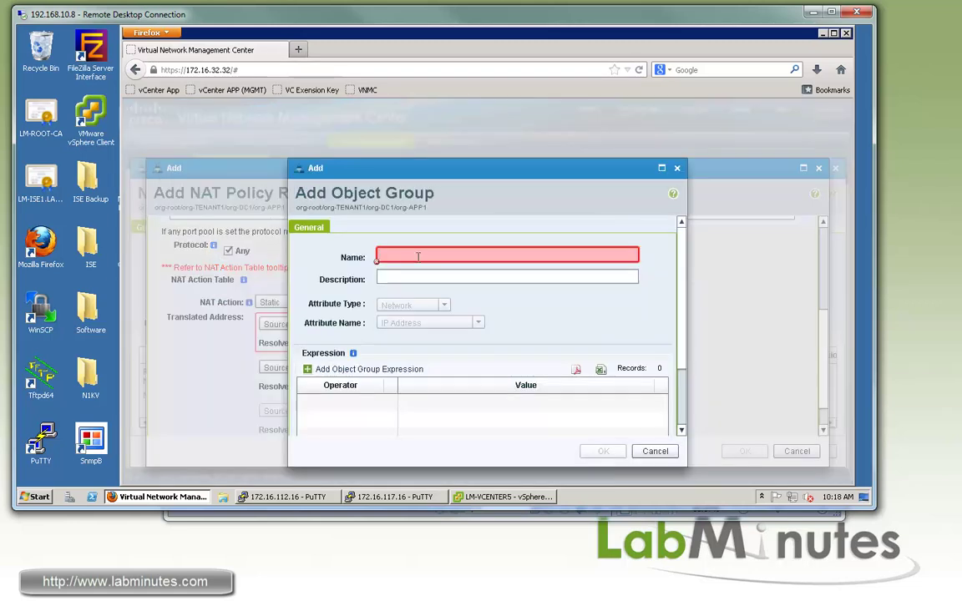
type("MAP")
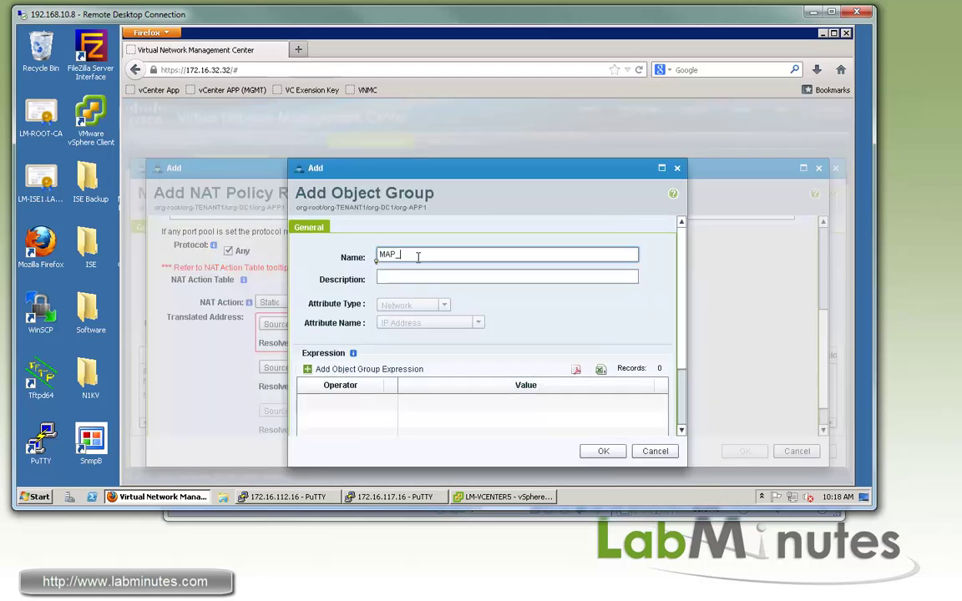
type("_172.16.128.32")
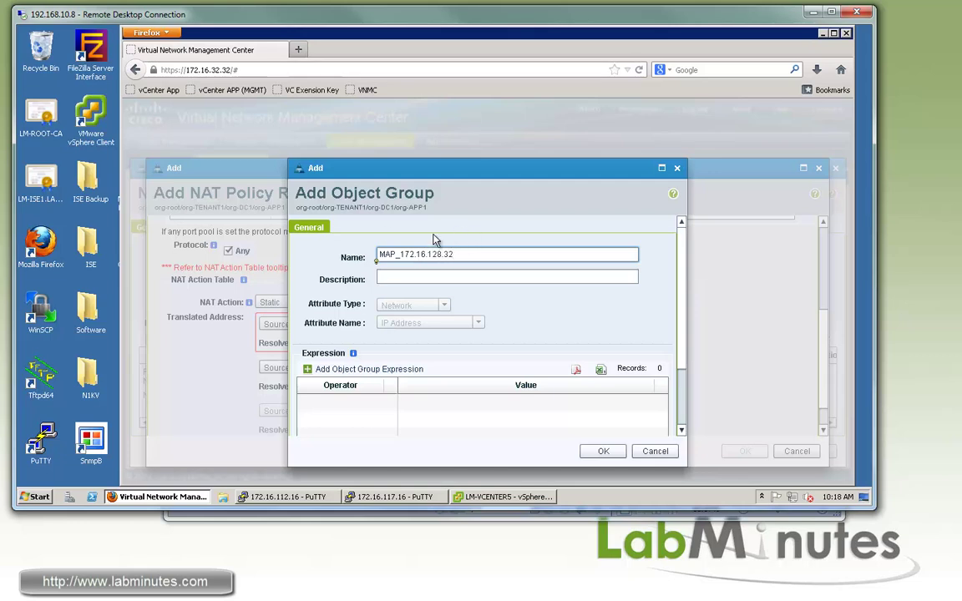
left_click(407, 369)
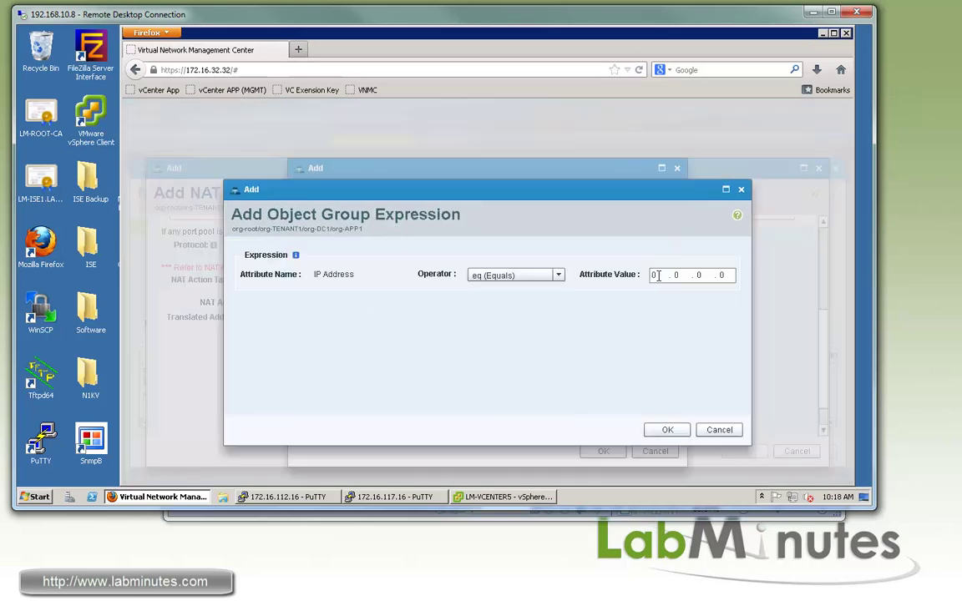
left_click(654, 275)
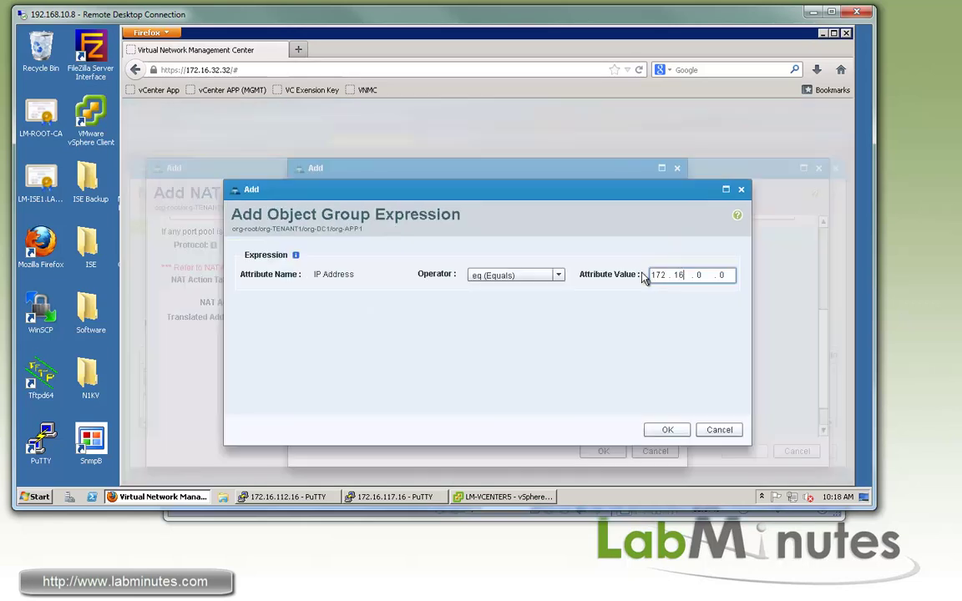
type("172.16.128.32")
left_click(668, 429)
left_click(604, 452)
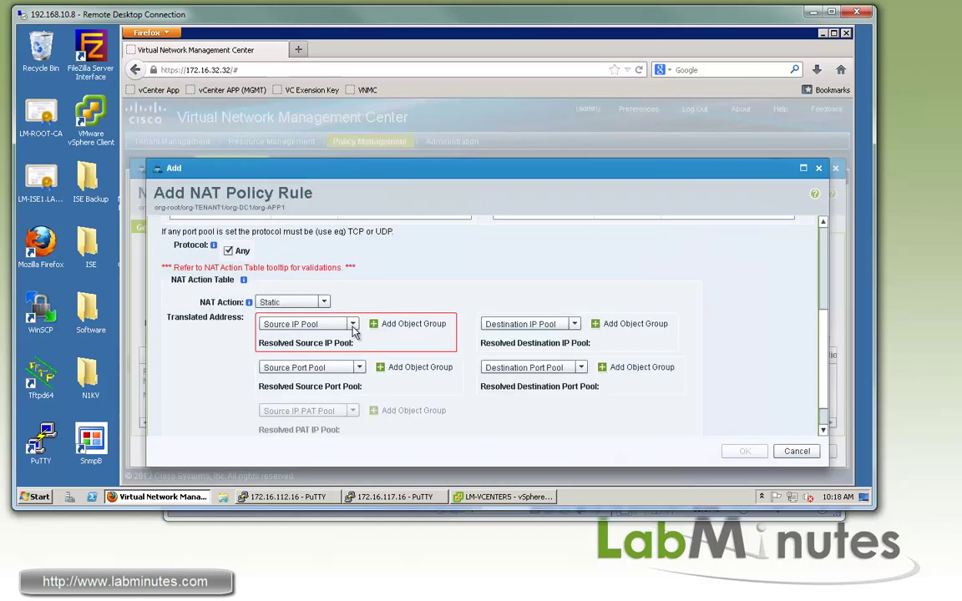
Use MAP_172.16.128.32 as the source IP pool, enable DNS, and save NAT_WEB1.
left_click(349, 324)
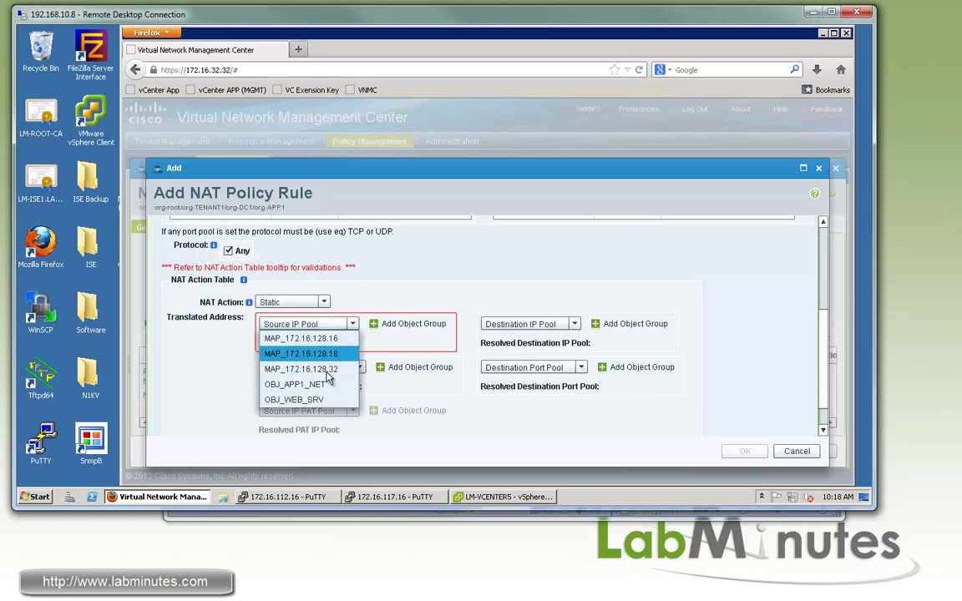
left_click(299, 369)
scroll(740, 352, "down", 1)
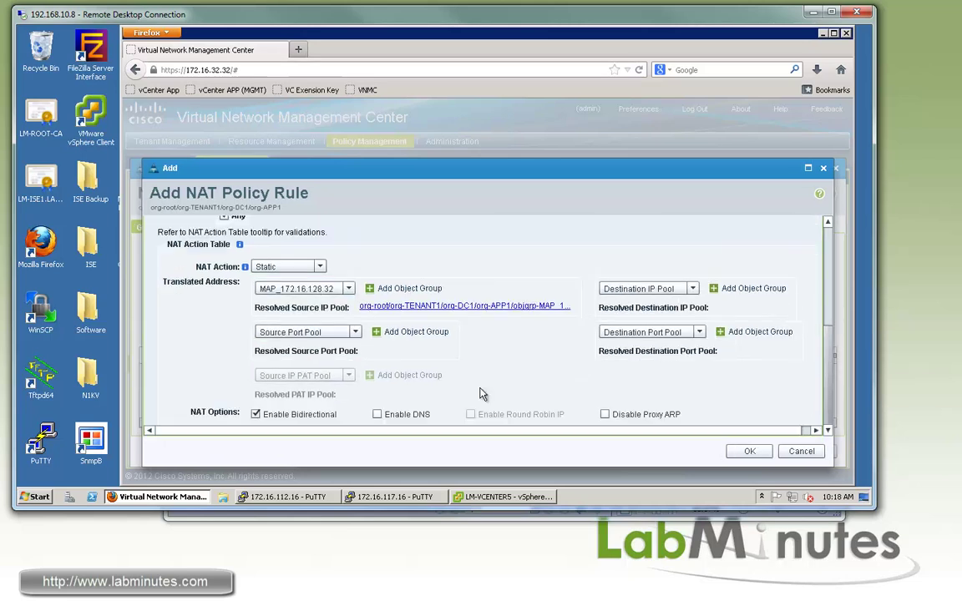
left_click(376, 415)
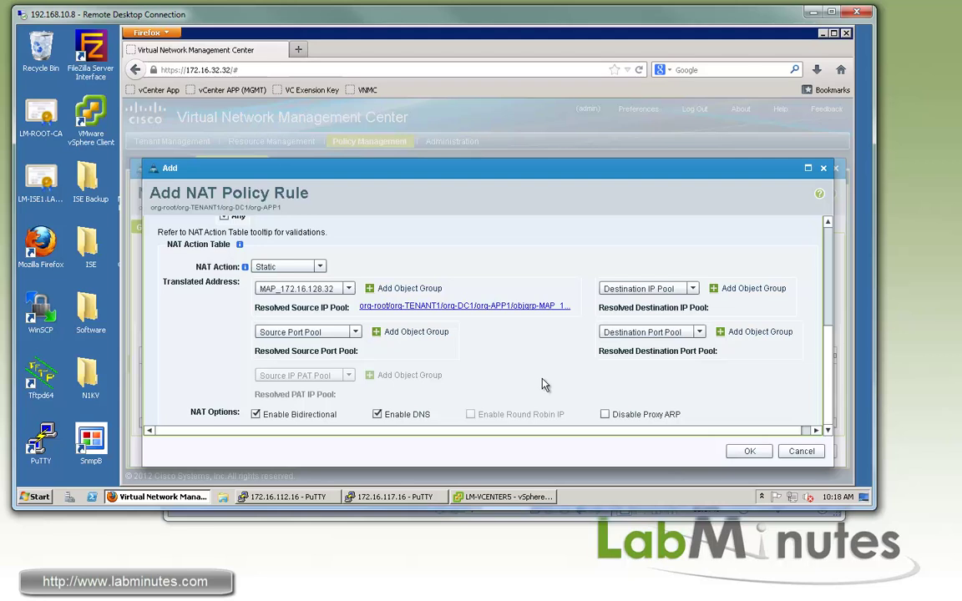
left_click(750, 451)
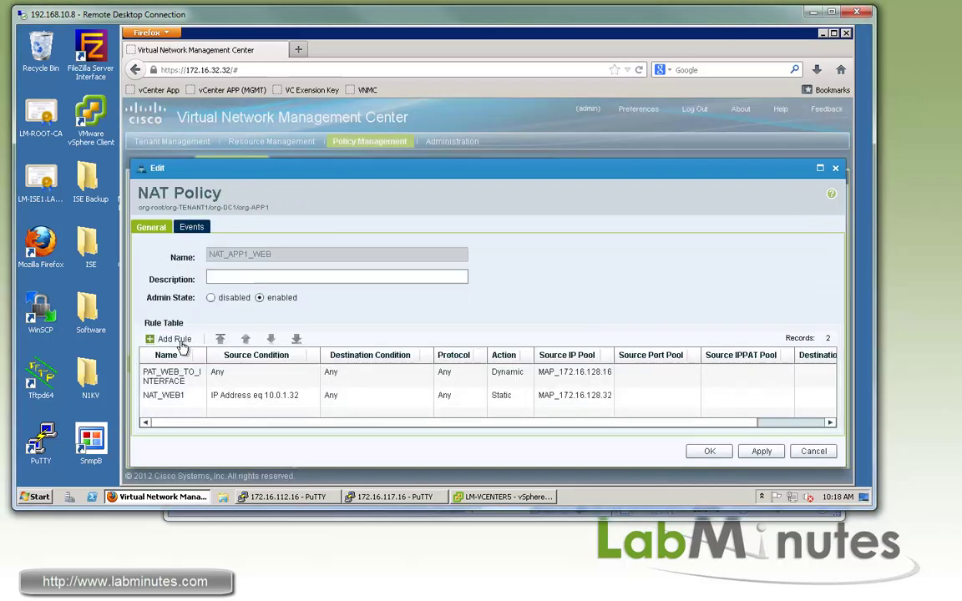
Add rule NAT_WEB2 with source condition IP address equals 10.0.1.33.
left_click(178, 341)
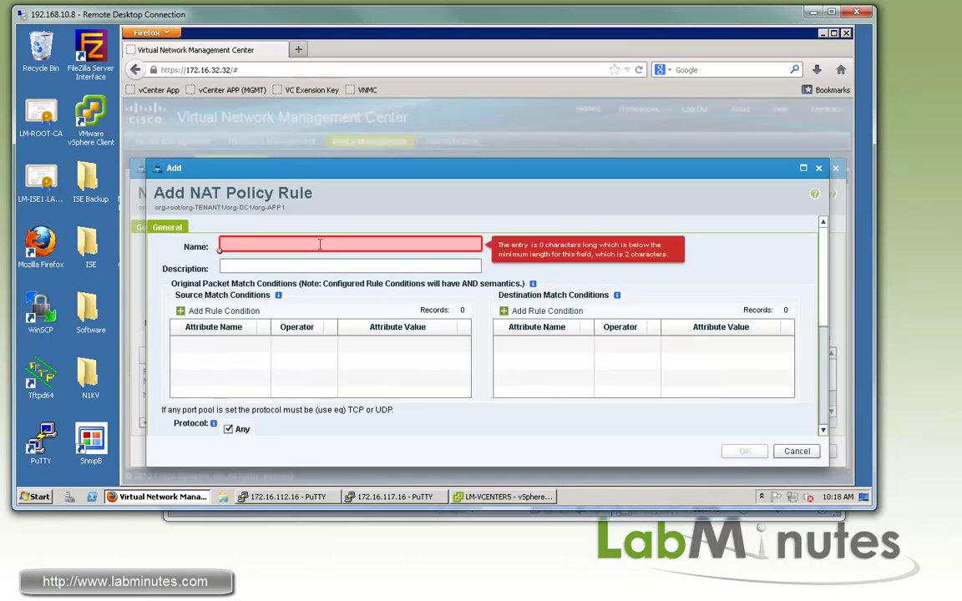
type("NAT_WEB2")
left_click(224, 310)
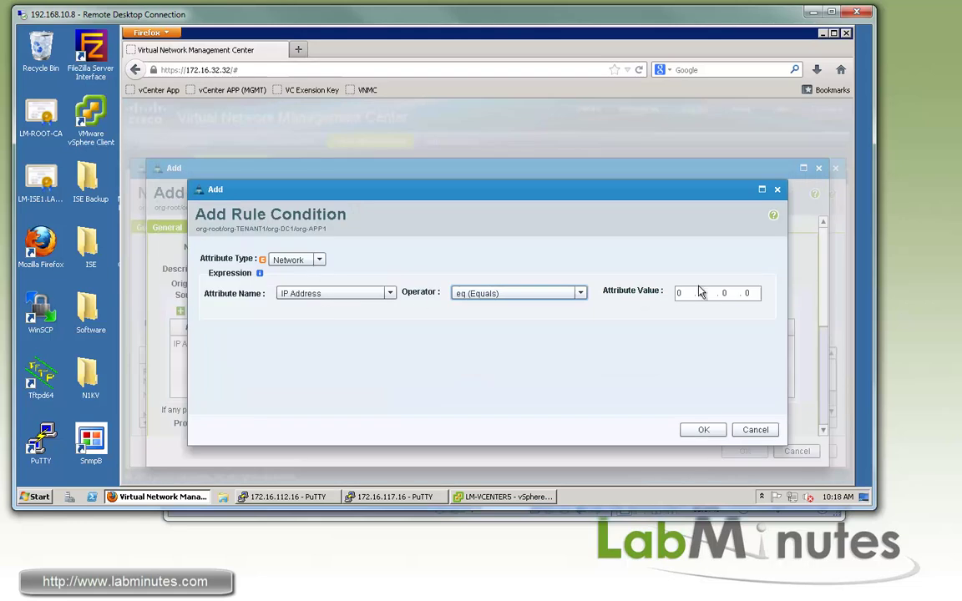
key("Tab")
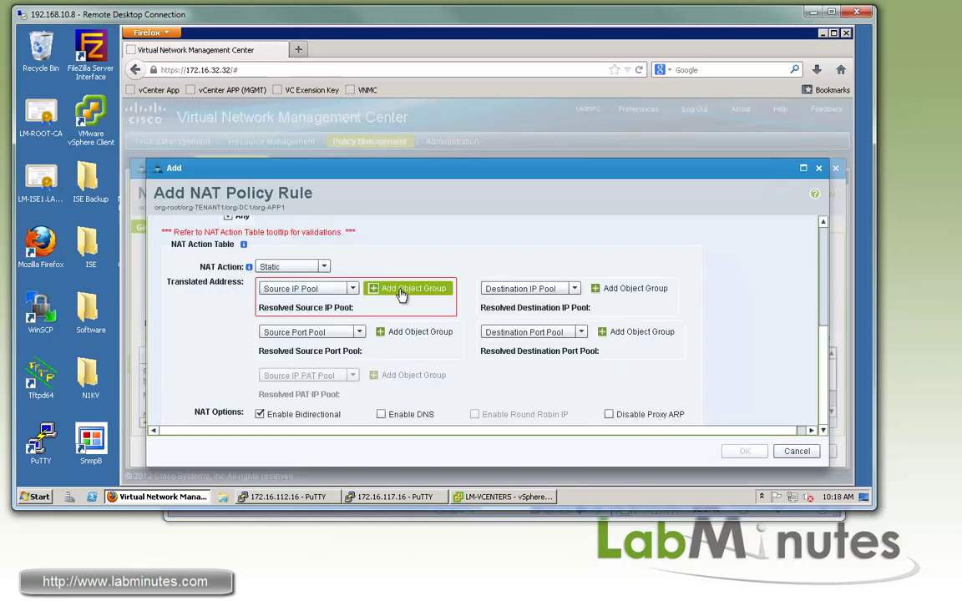
Create object group MAP_172.16.128.33 (172.16.128.33), pick it as source IP pool, and save NAT_WEB2.
left_click(401, 292)
type("NAT_")
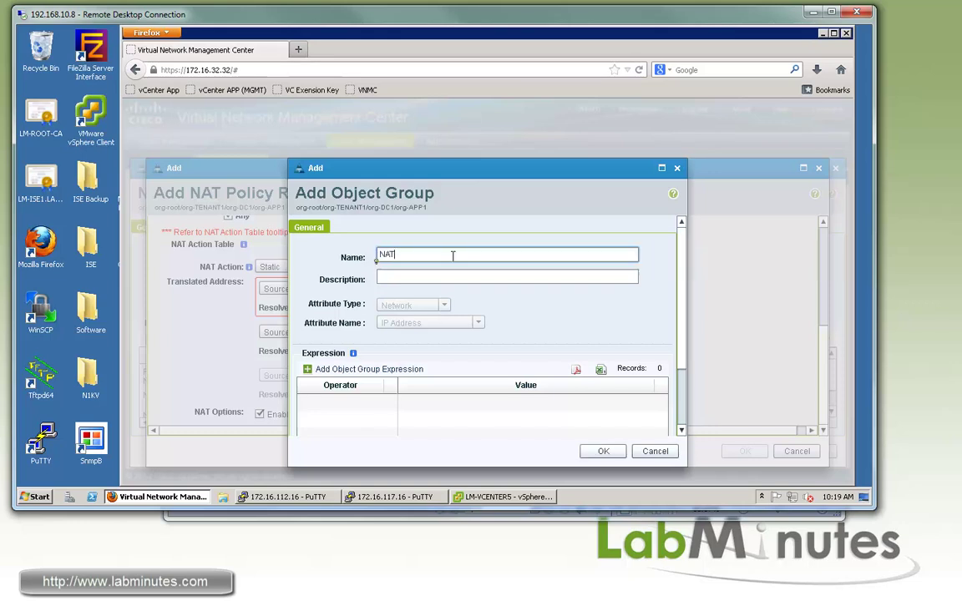
key("BackSpace")
key("BackSpace")
type("MAP_172.16.")
left_click(362, 371)
left_click(643, 276)
type("172.16.128.33")
left_click(667, 430)
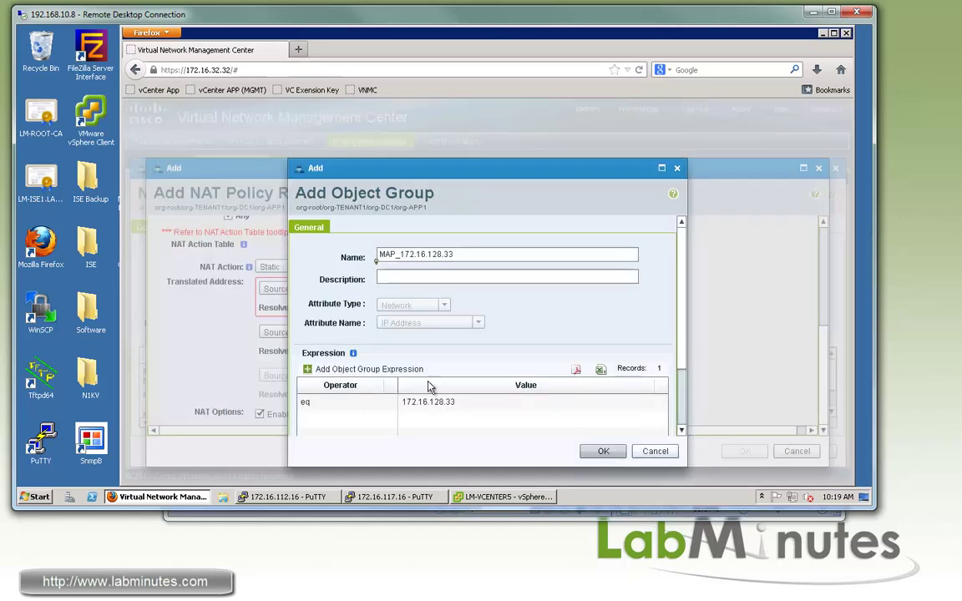
left_click(605, 452)
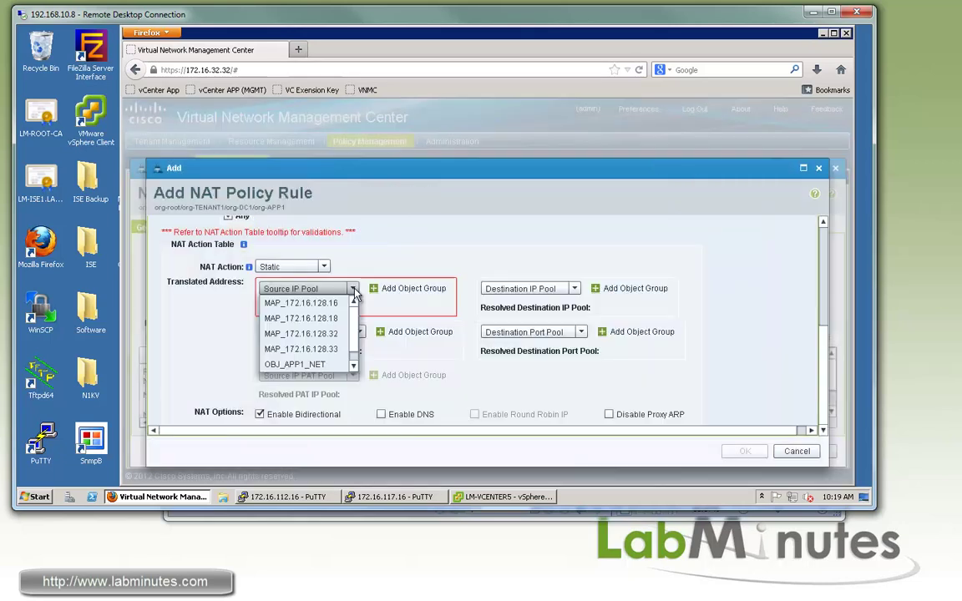
left_click(284, 334)
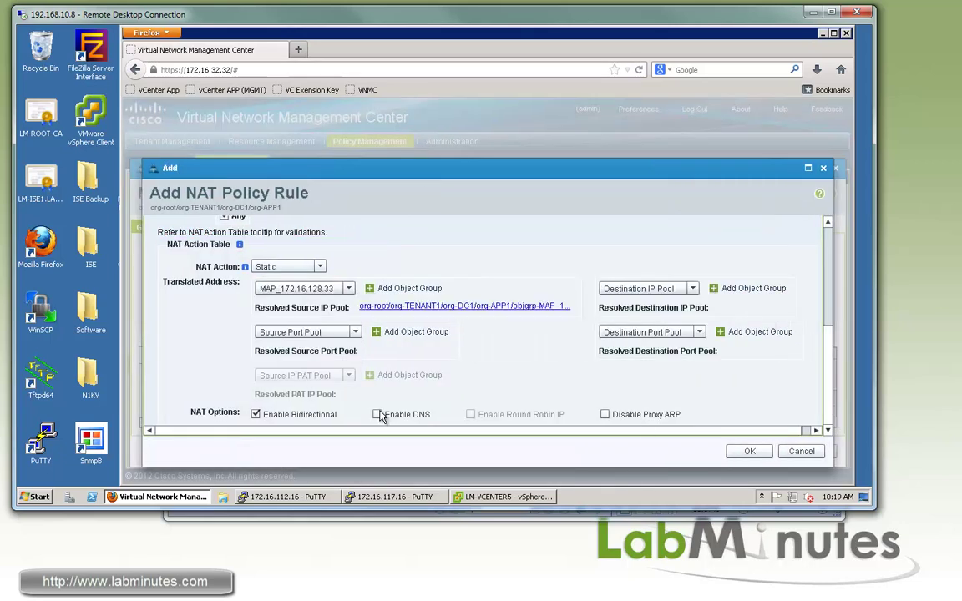
left_click(746, 451)
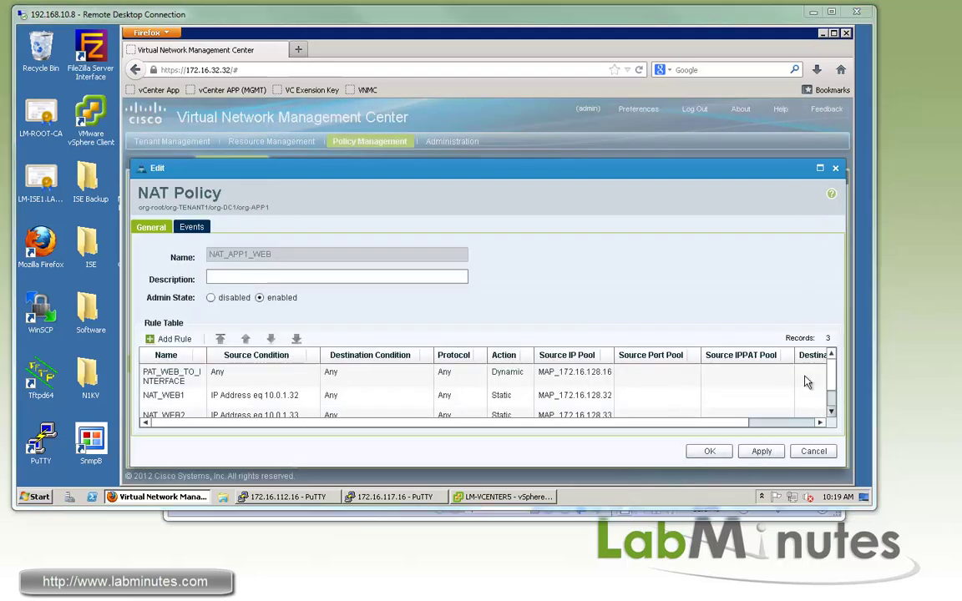
Move PAT_WEB_TO_INTERFACE below NAT_WEB1 and NAT_WEB2, then apply and save NAT_APP1_WEB.
left_click(167, 376)
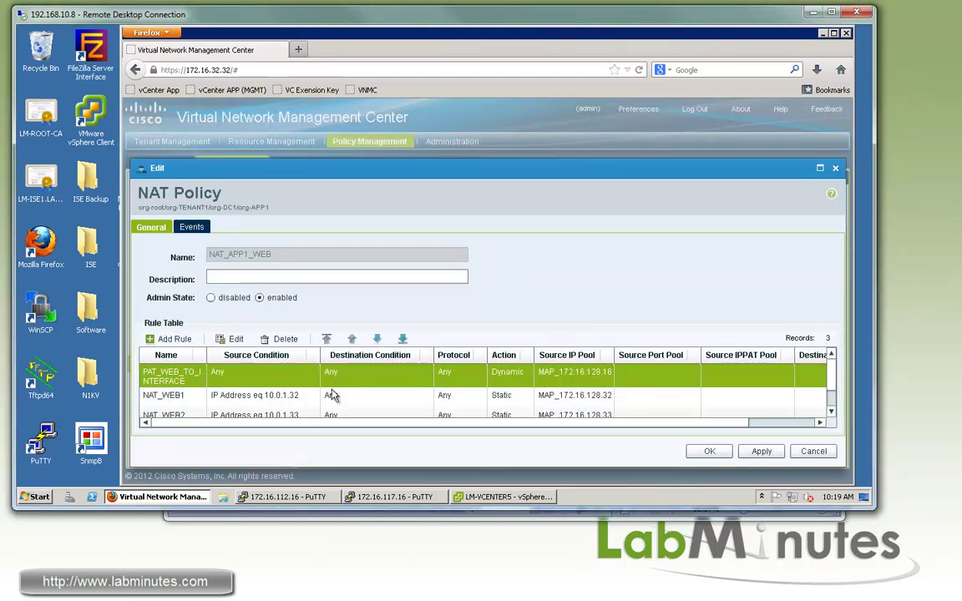
left_click(403, 340)
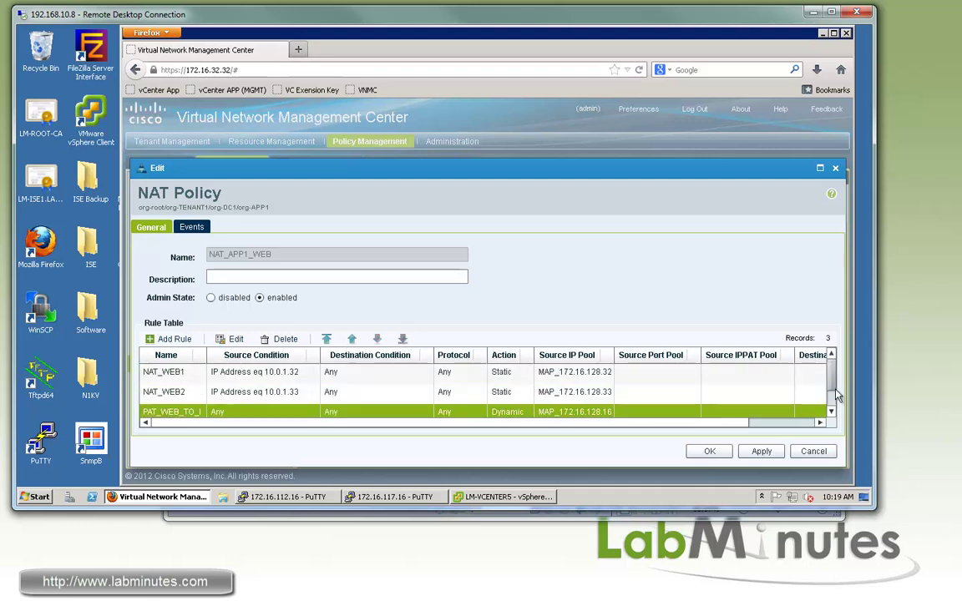
scroll(501, 376, "down", 1)
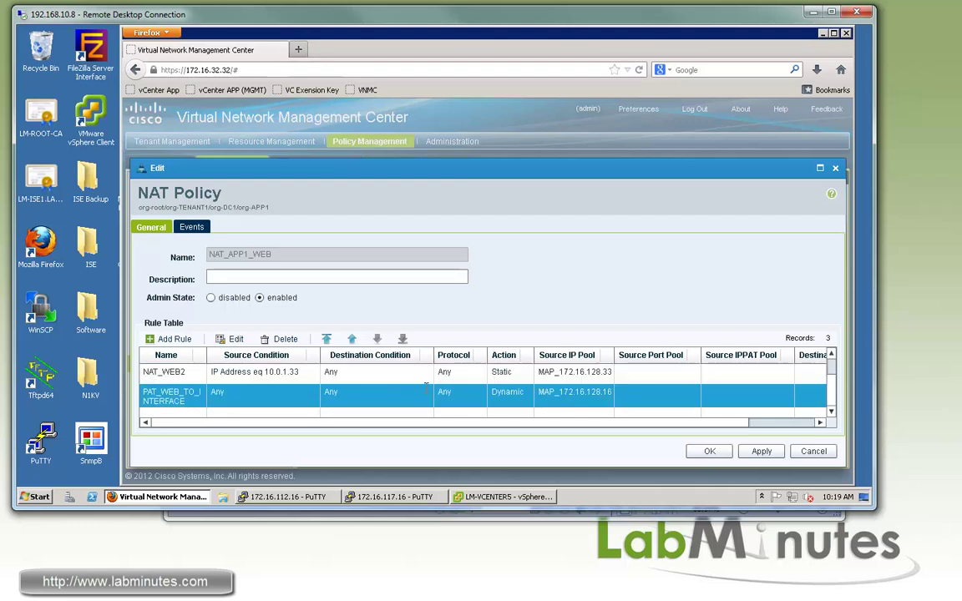
left_click(831, 355)
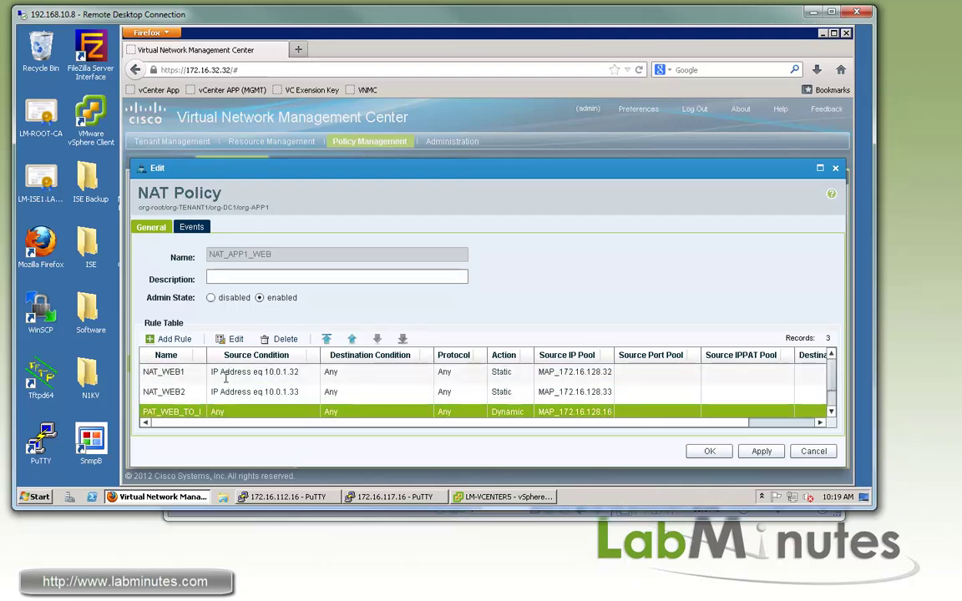
left_click(758, 451)
left_click(710, 451)
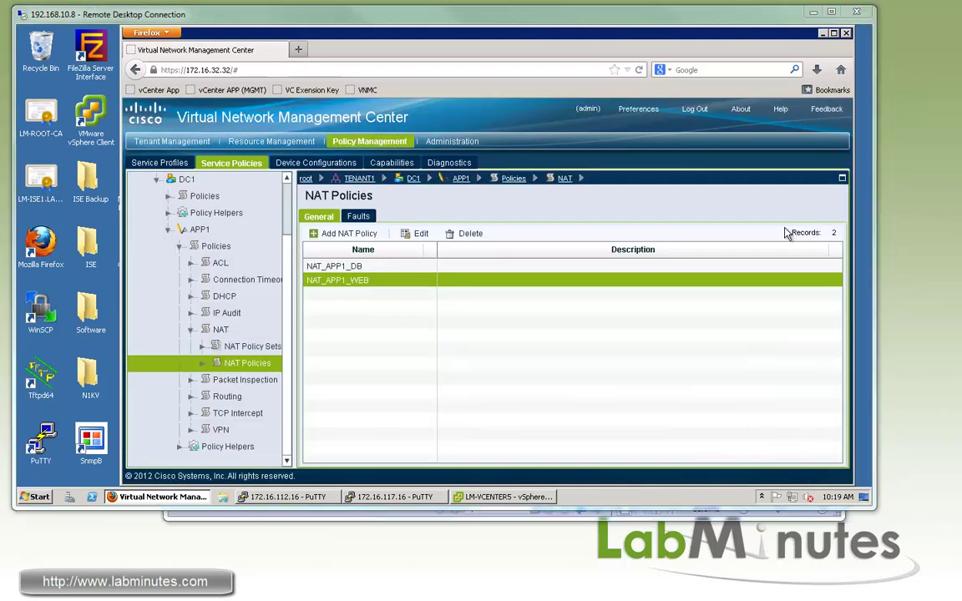
Save INSPECT_APP1_DEFAULT with rule BASIC_SERVICE inspecting DNS, FTP, HTTP, ICMP and TFTP.
left_click(242, 382)
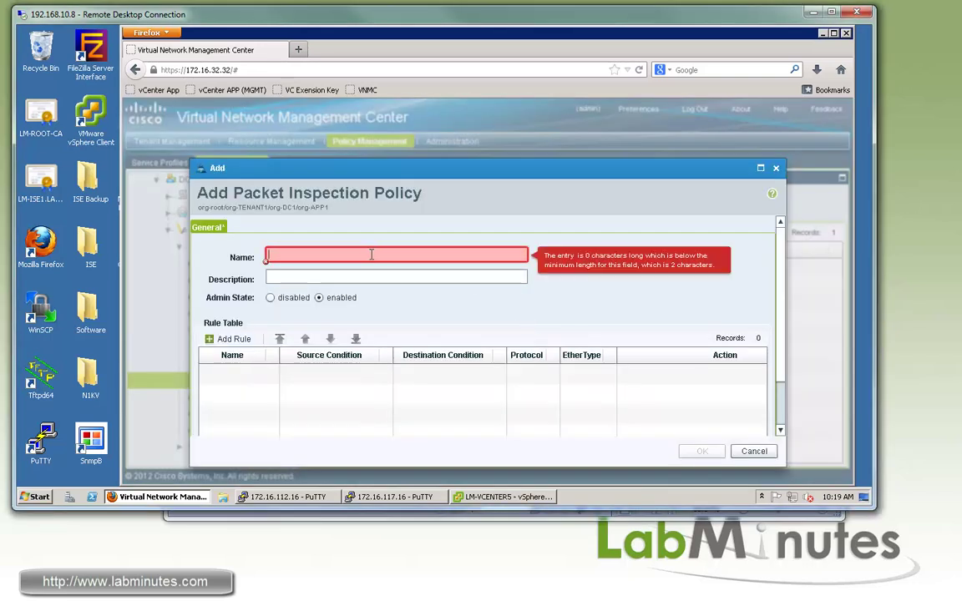
type("INSPECT_APP1_DEF")
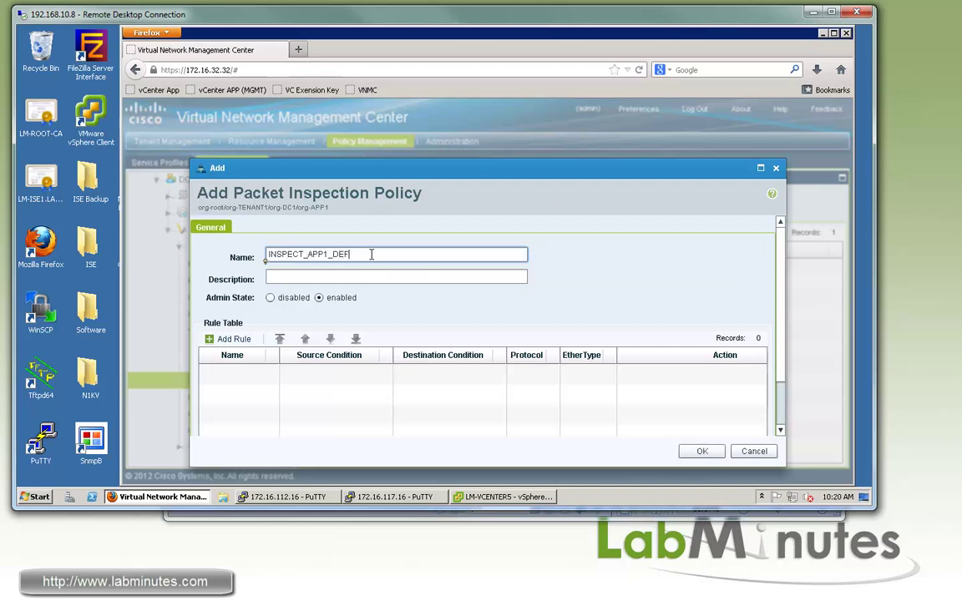
type("AULT")
left_click(234, 340)
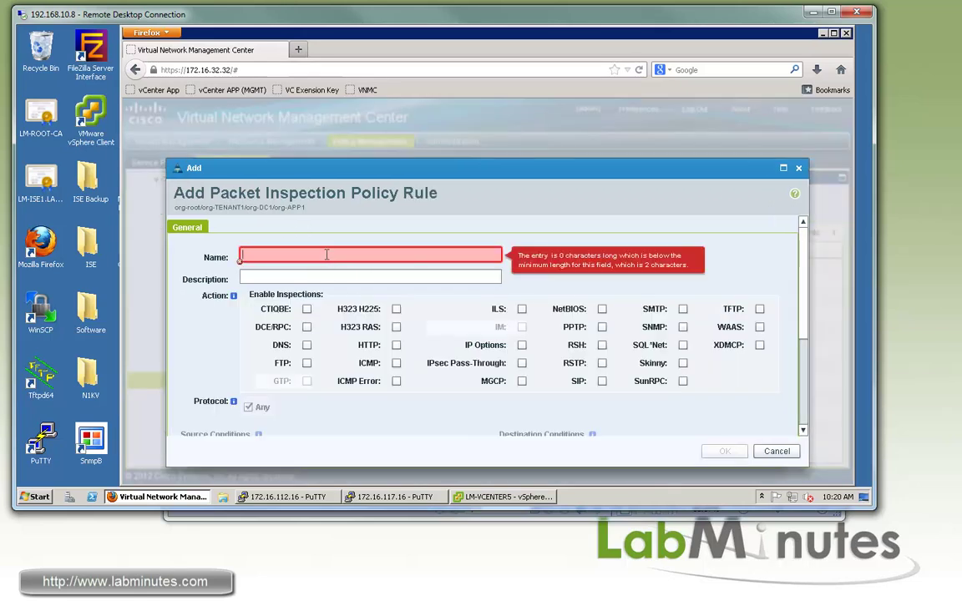
type("BASIC_SERVICE")
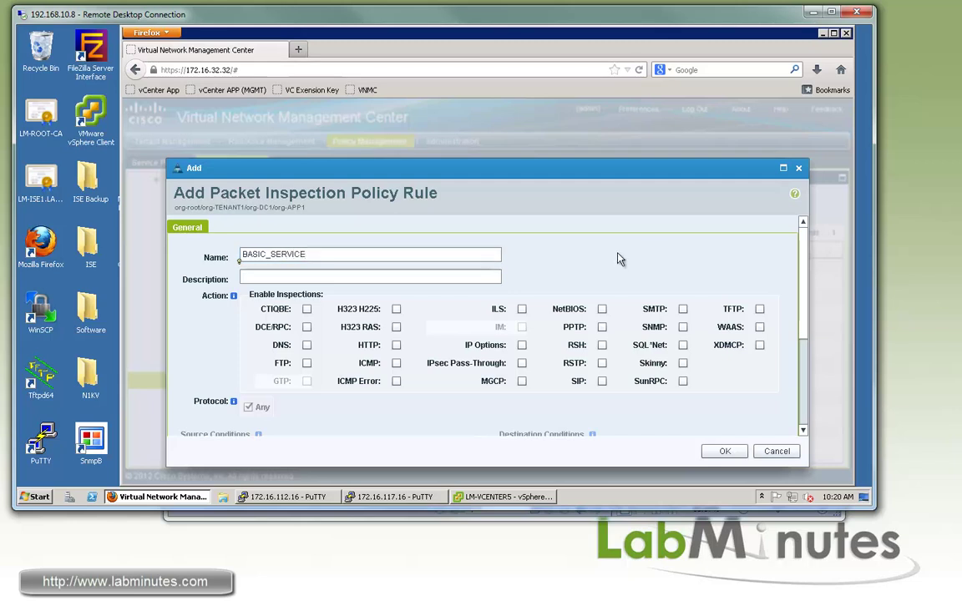
left_click(306, 364)
left_click(760, 309)
scroll(519, 402, "down", 3)
scroll(520, 403, "down", 1)
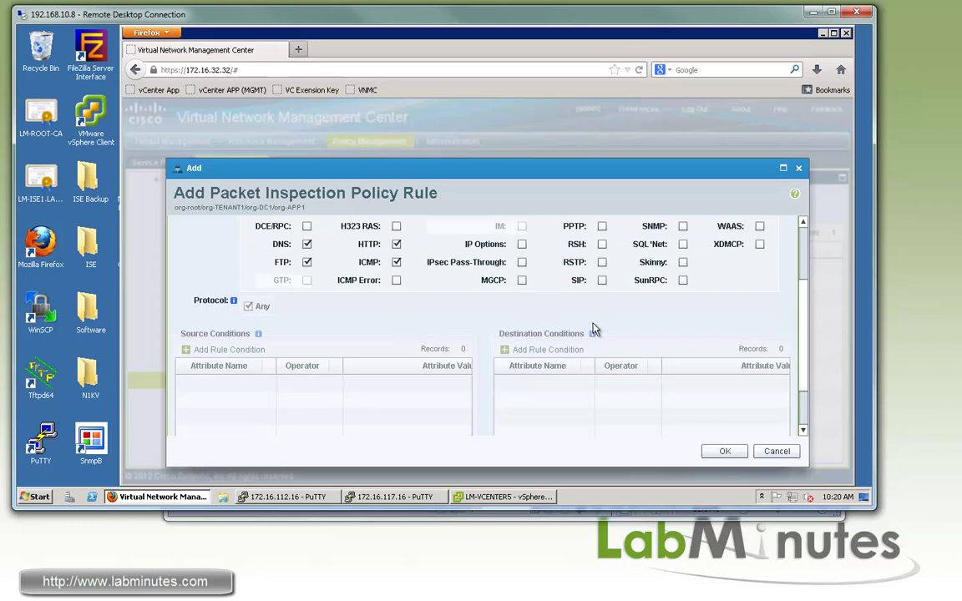
left_click(723, 452)
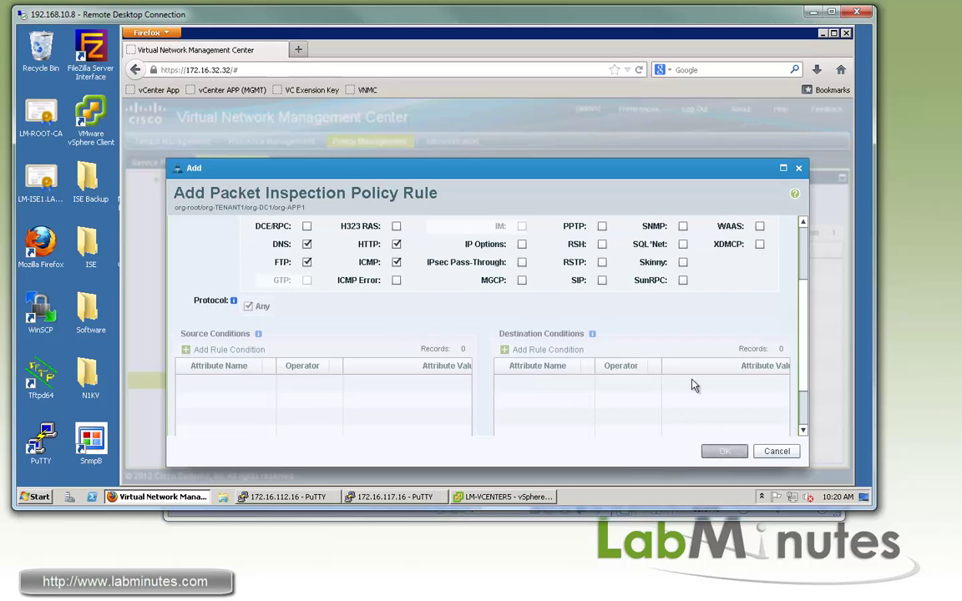
key("Return")
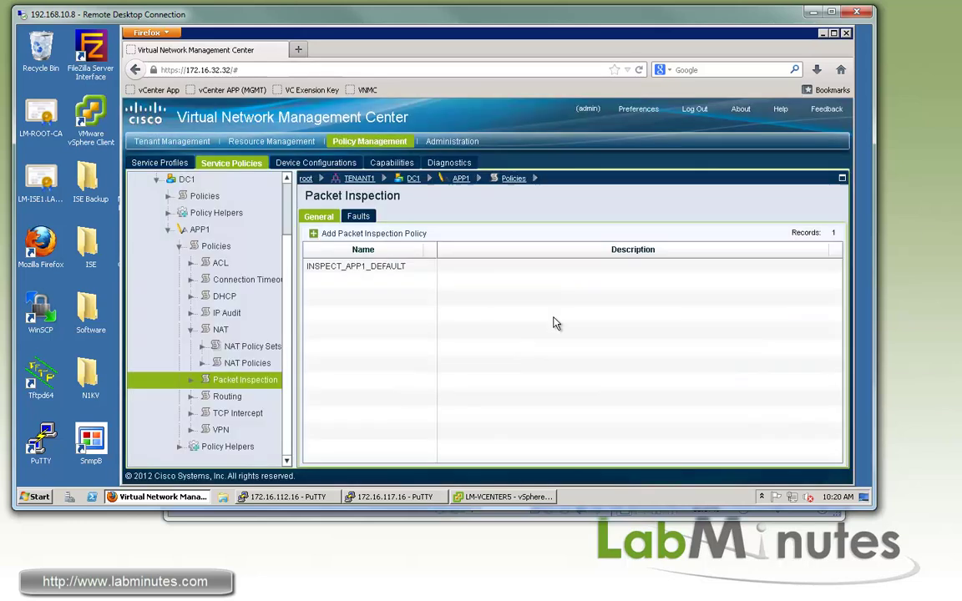
Go to APP1's TCP Intercept policies and begin a new policy named TCP_APP1_DEFAULT.
left_click(396, 270)
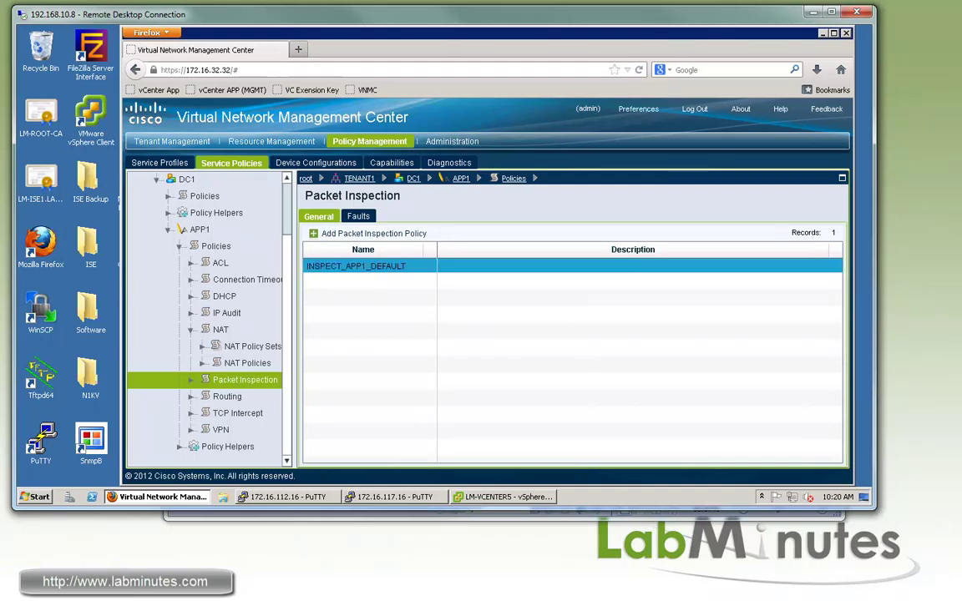
scroll(278, 418, "up", 1)
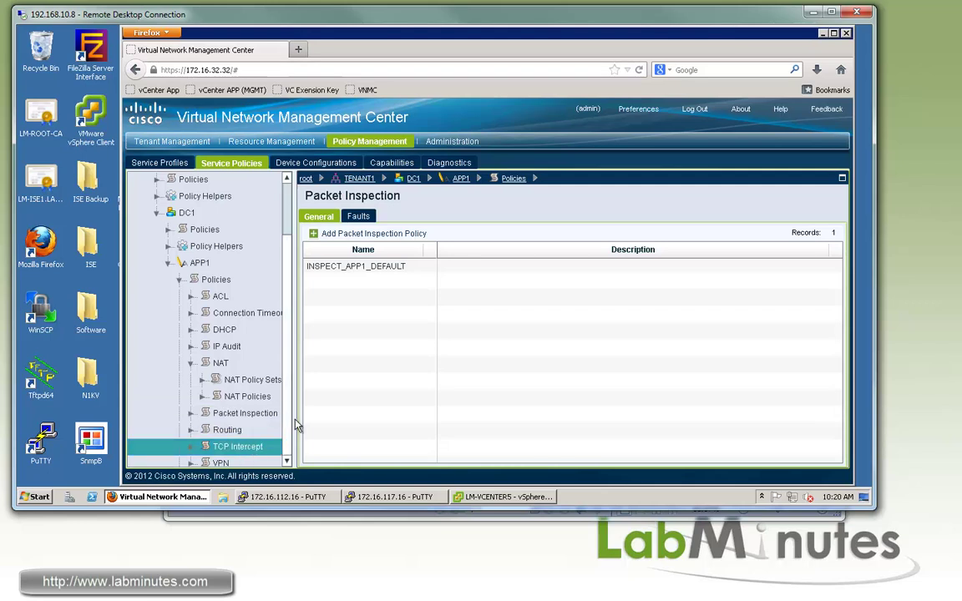
left_click(211, 449)
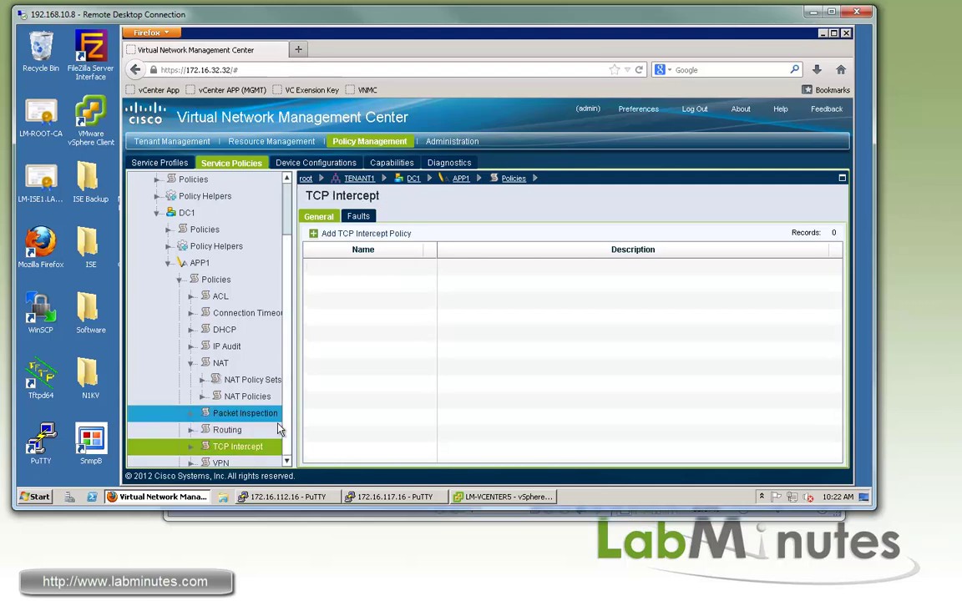
left_click(331, 236)
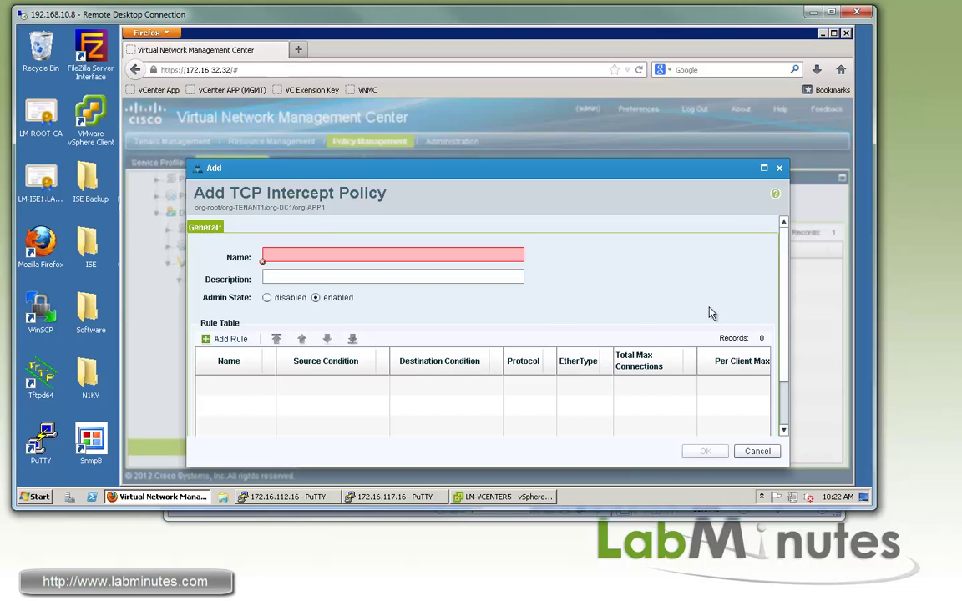
left_click(389, 256)
type("TCP_APP1_DEFAULT")
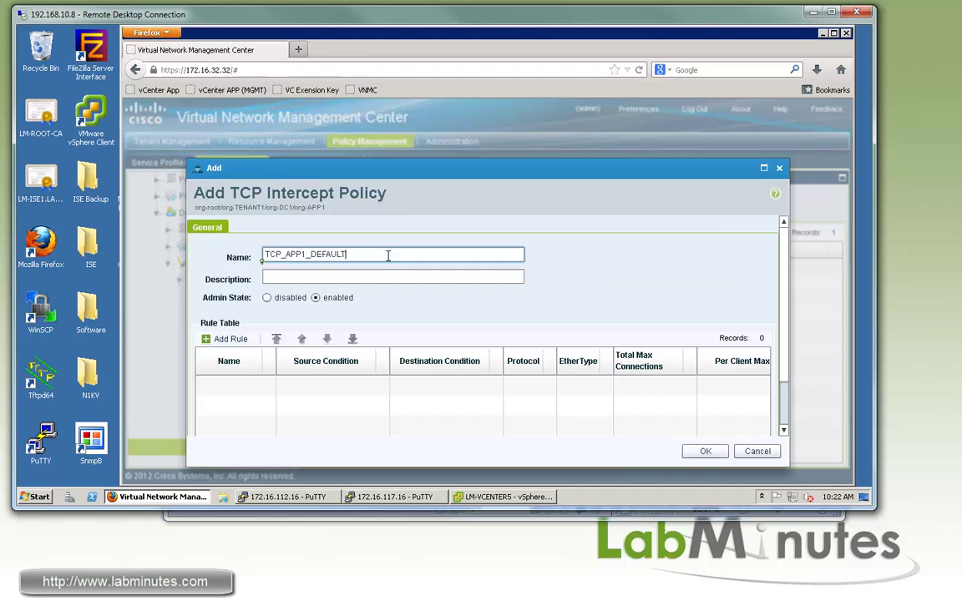
Add rule TOTOAL_8192_CLIENT_1024 with 8192 total and 1024 per-client embryonic limits, then save the policy.
left_click(225, 339)
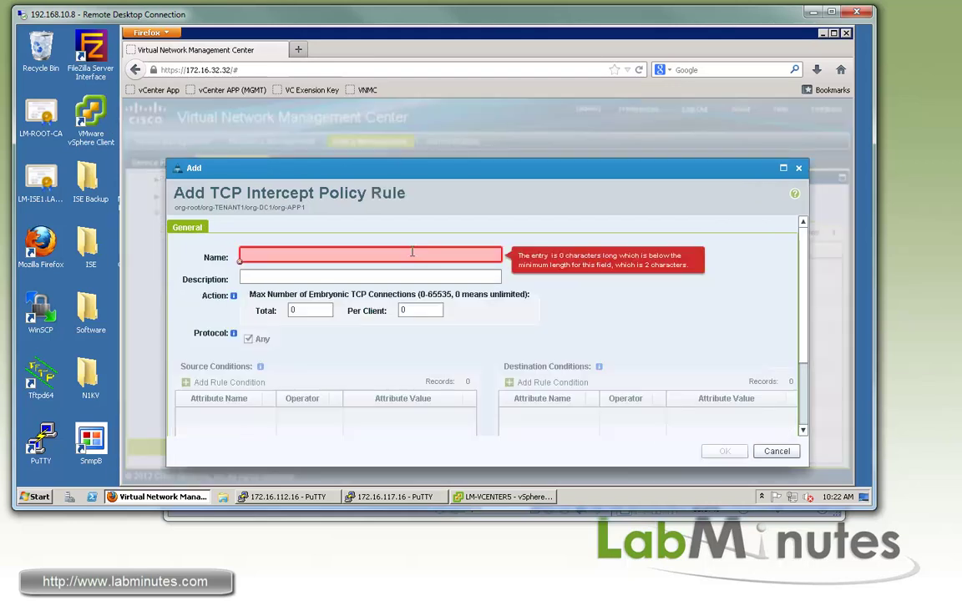
type("TC")
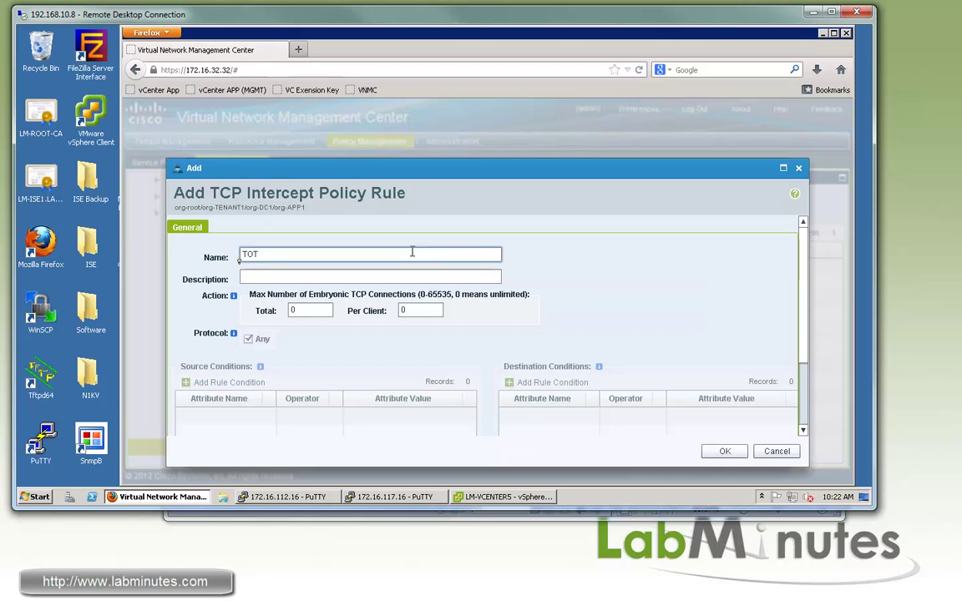
double_click(292, 311)
key("BackSpace")
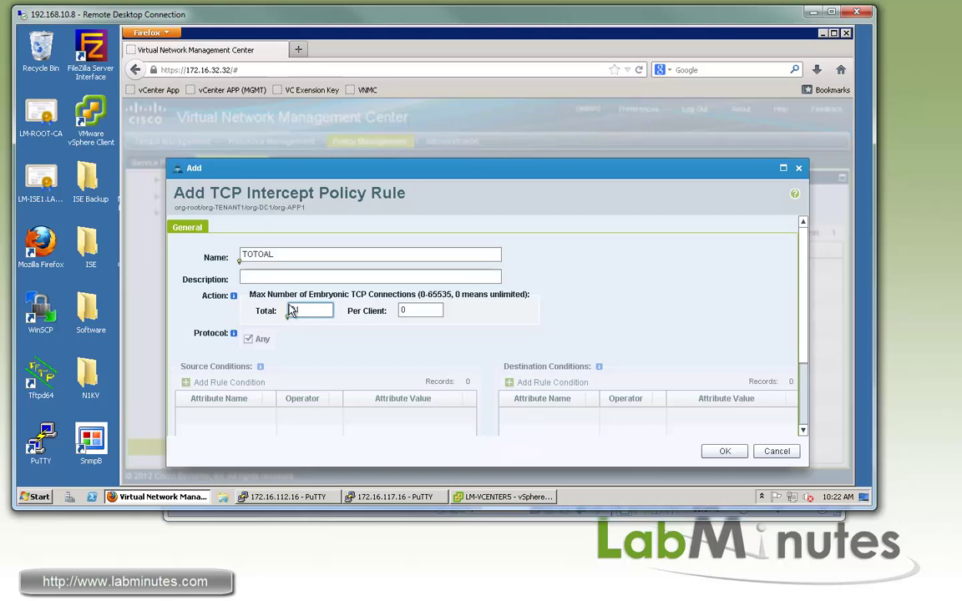
type("8192")
double_click(404, 311)
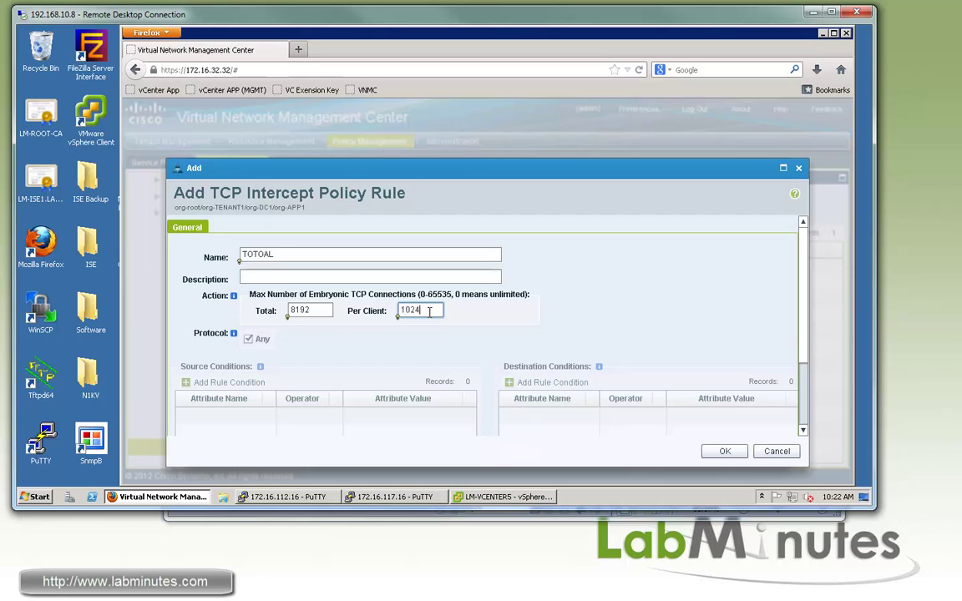
left_click(320, 312)
left_click(301, 254)
type("_8192_CLIENT")
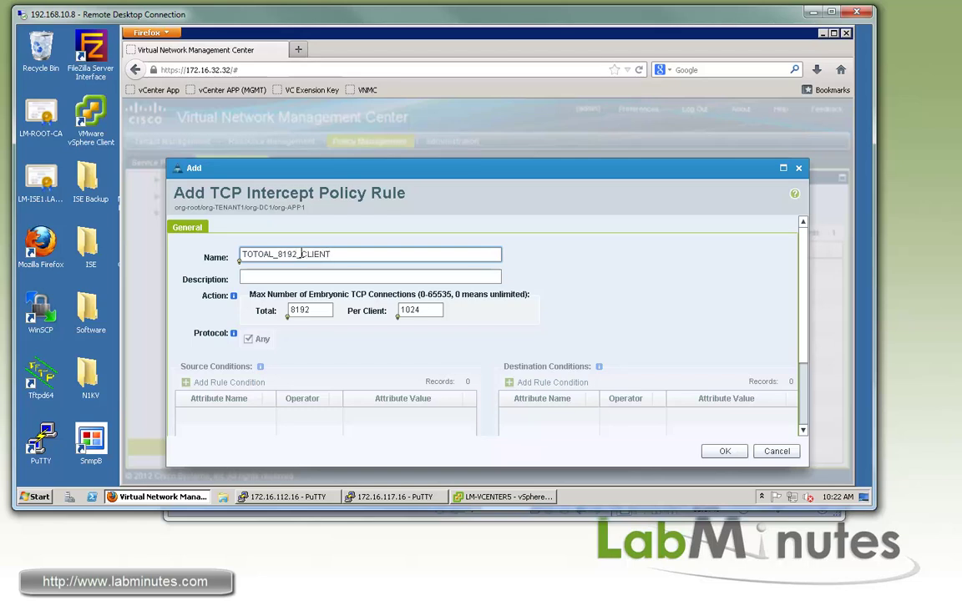
type("_1024")
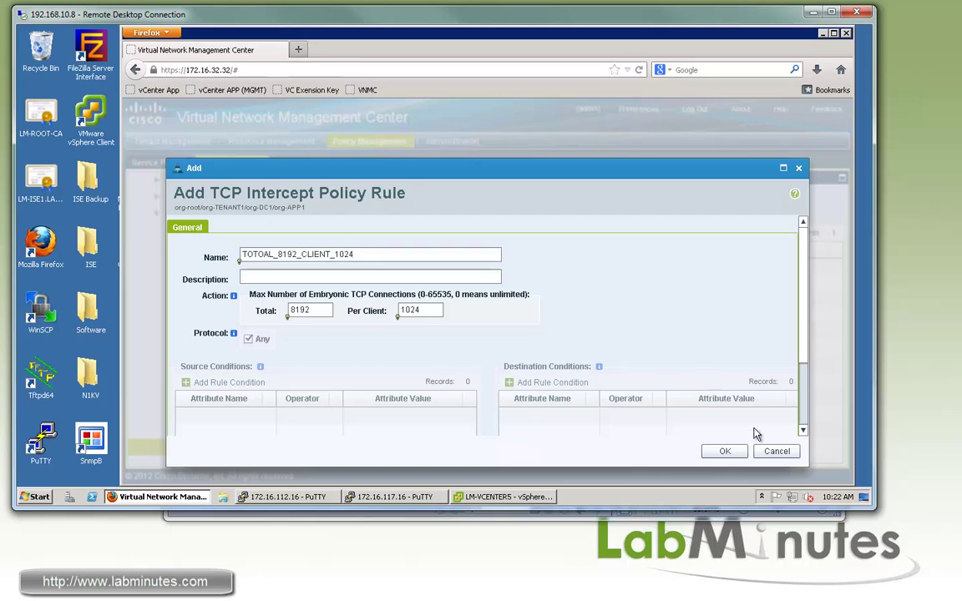
left_click(722, 451)
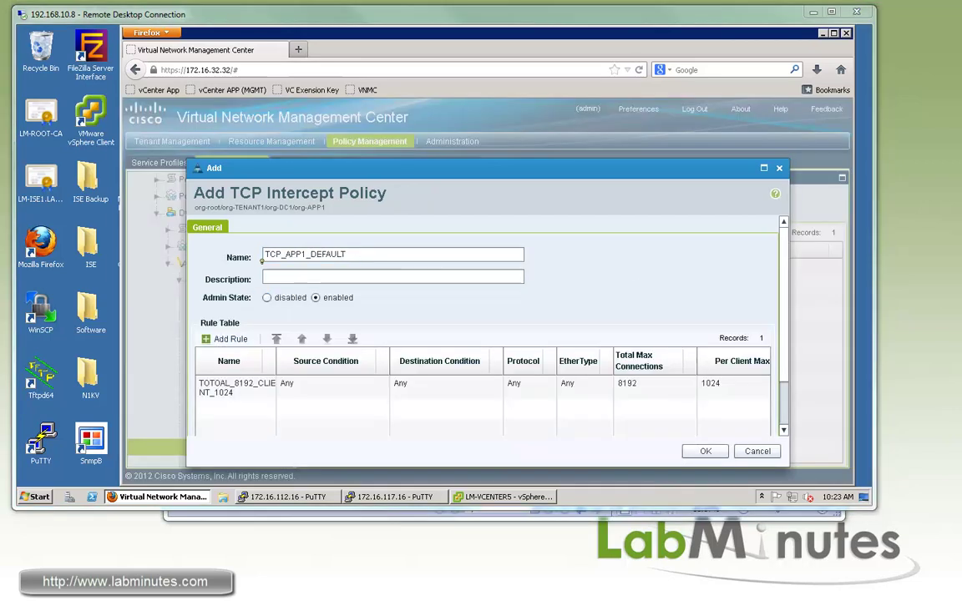
left_click(701, 452)
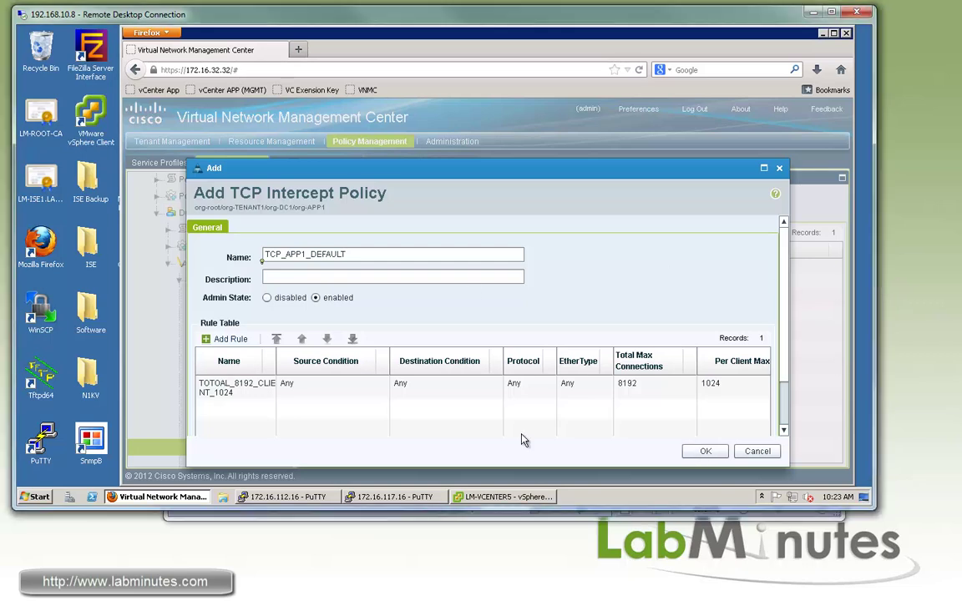
Look over the SEC0073 network diagram in Foxit Reader, then return to VNMC.
key("alt+Tab")
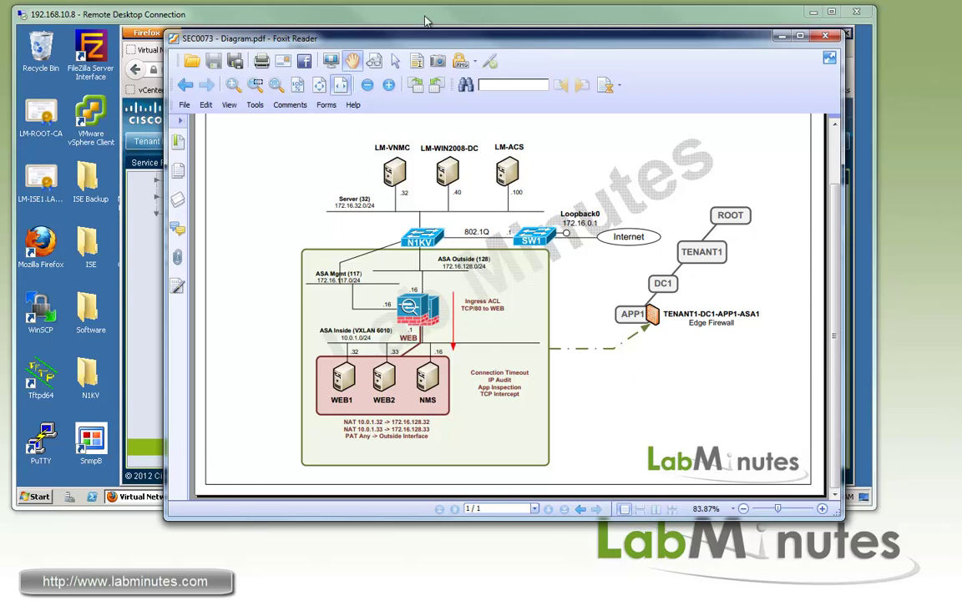
key("alt+Tab")
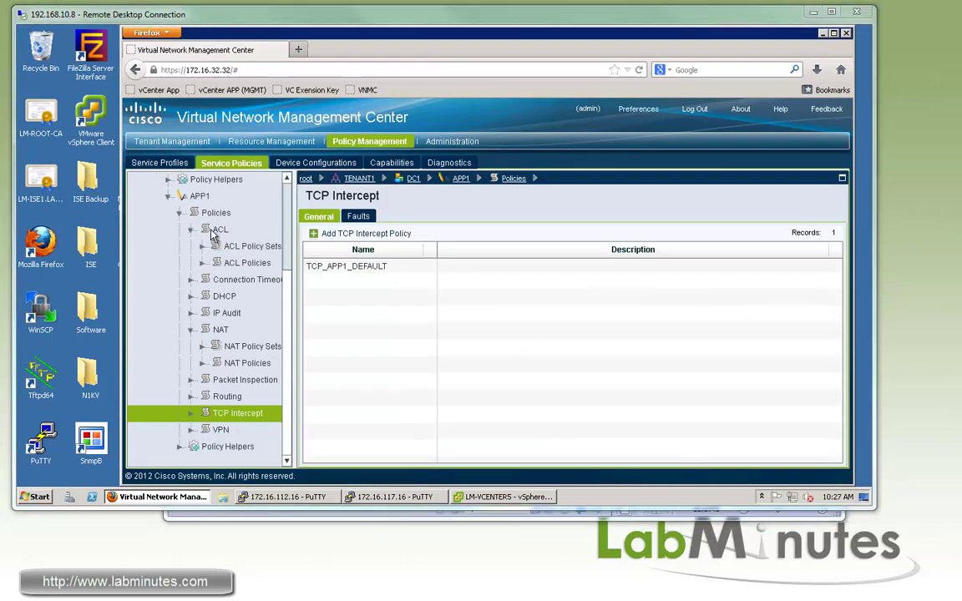
Begin APP1 ACL policy ACL_OUTSIDE_TO_WEB with a rule named OUTSIDE_TO_WEB.
left_click(213, 230)
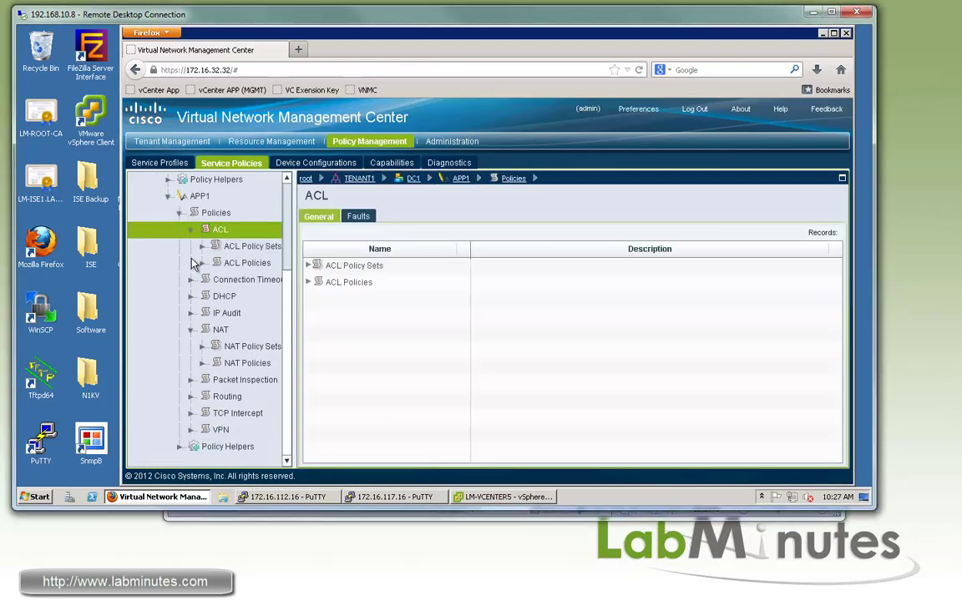
left_click(255, 265)
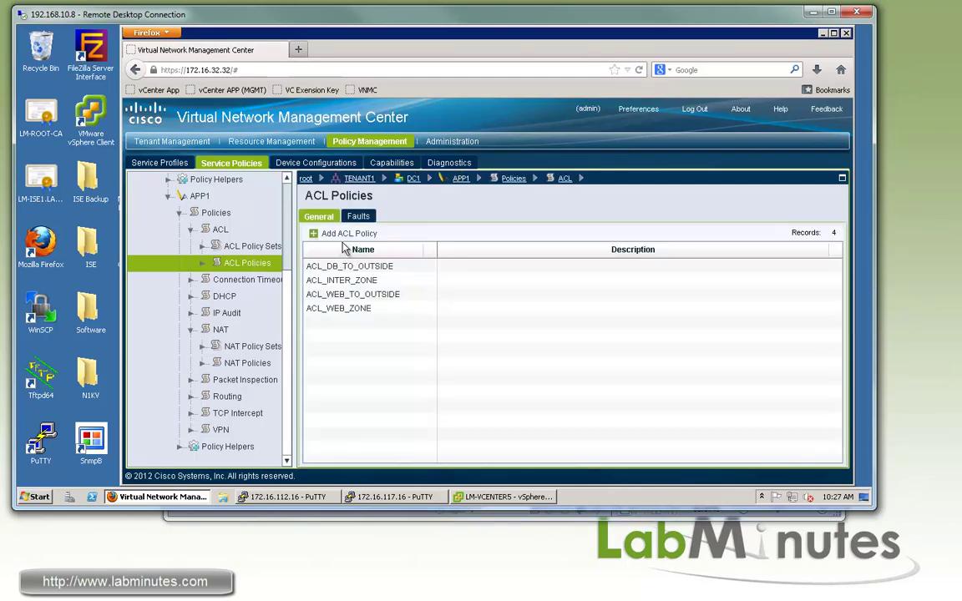
left_click(343, 234)
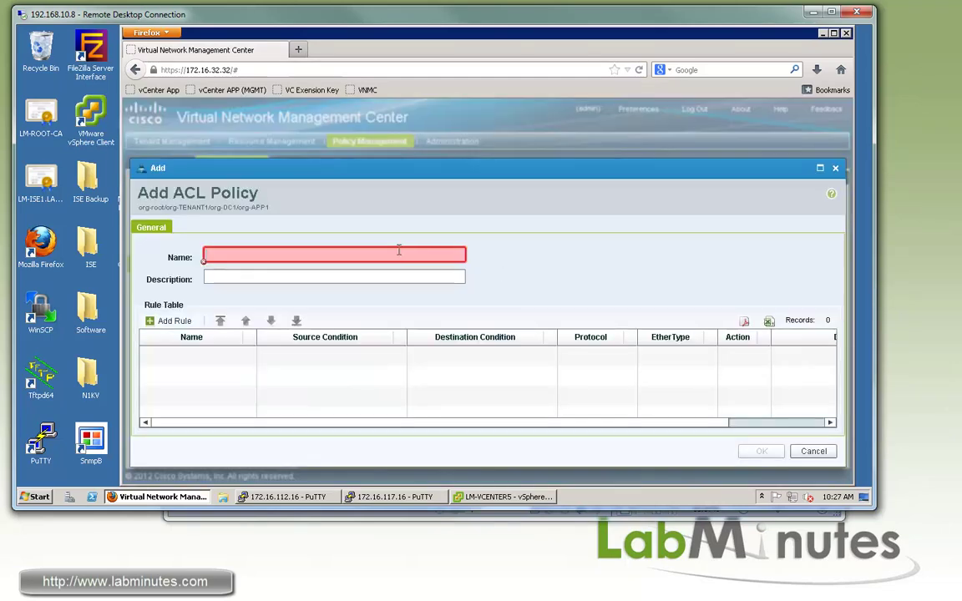
mouse_move(356, 260)
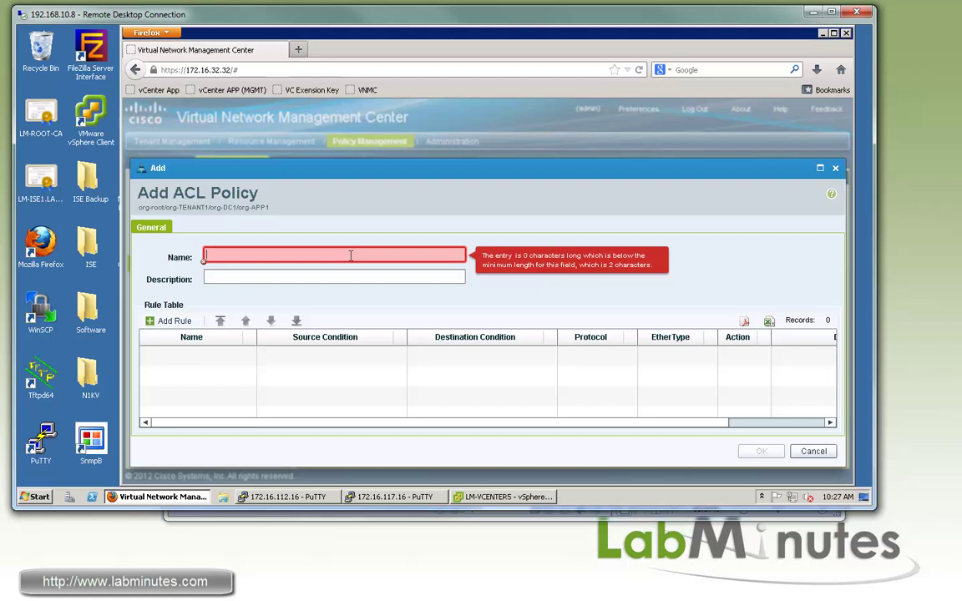
type("ACL_OU")
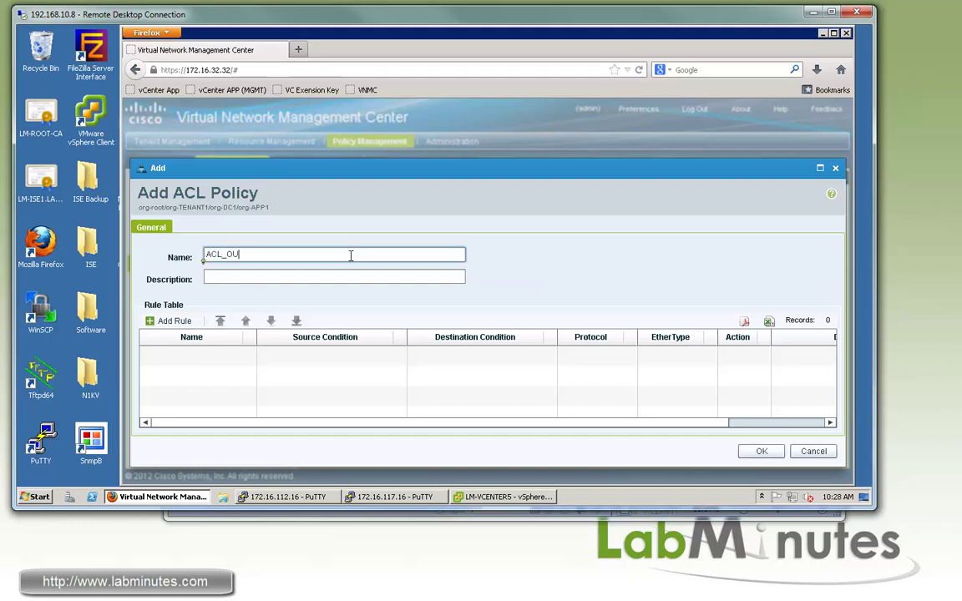
type("TSIDE_TO_WEB")
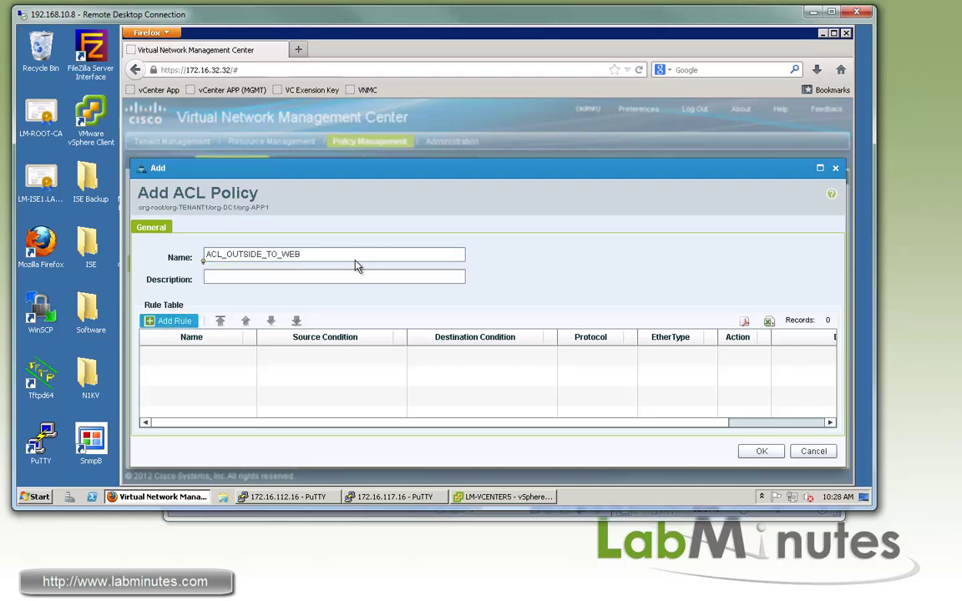
type("OUTSIDE_TO_WEB")
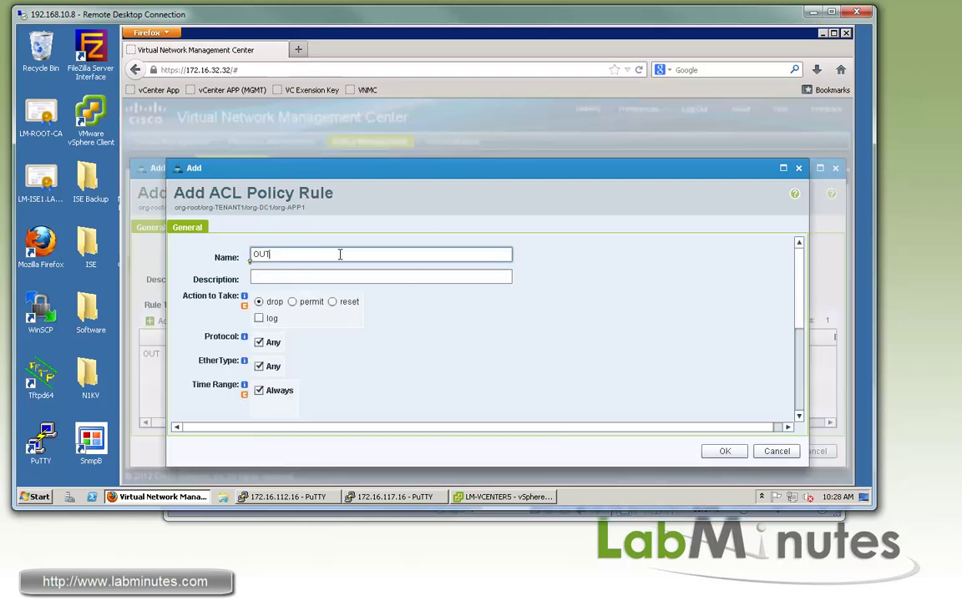
Set the OUTSIDE_TO_WEB rule to permit and restrict it to a specific protocol.
left_click(292, 303)
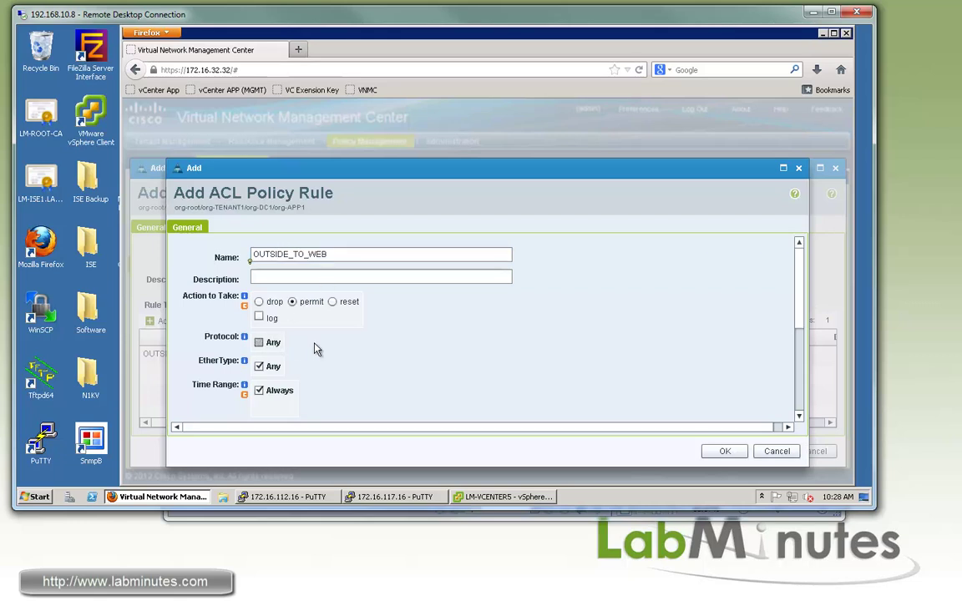
left_click(259, 342)
scroll(720, 326, "down", 3)
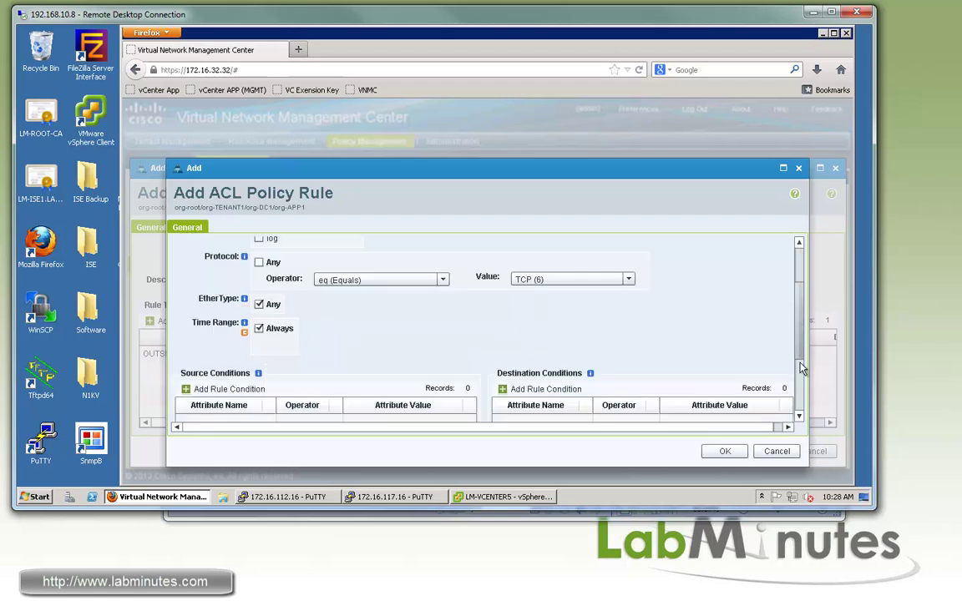
scroll(720, 363, "down", 1)
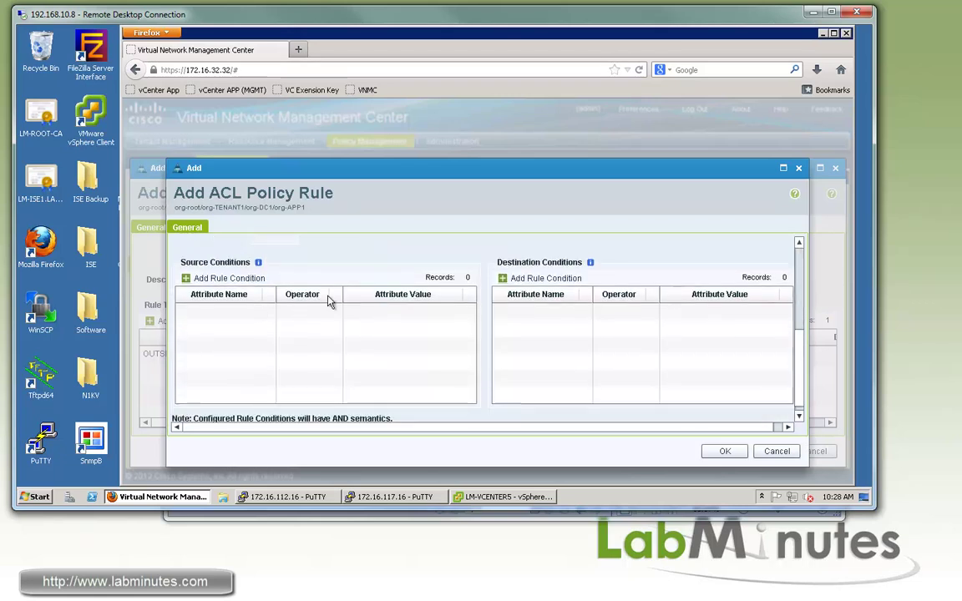
Add a destination condition matching the OBJ_WEB_SRV object group.
left_click(556, 281)
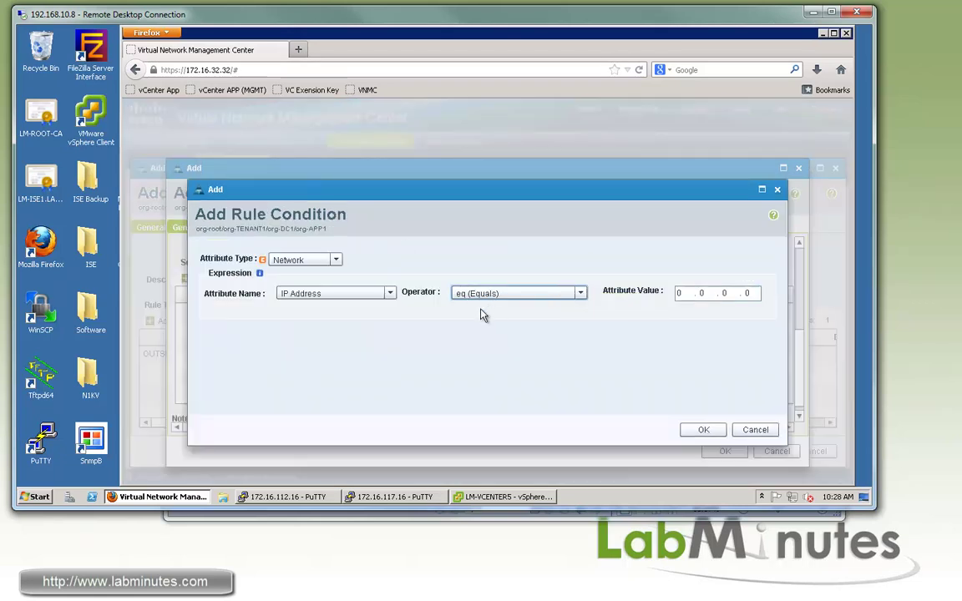
left_click(580, 294)
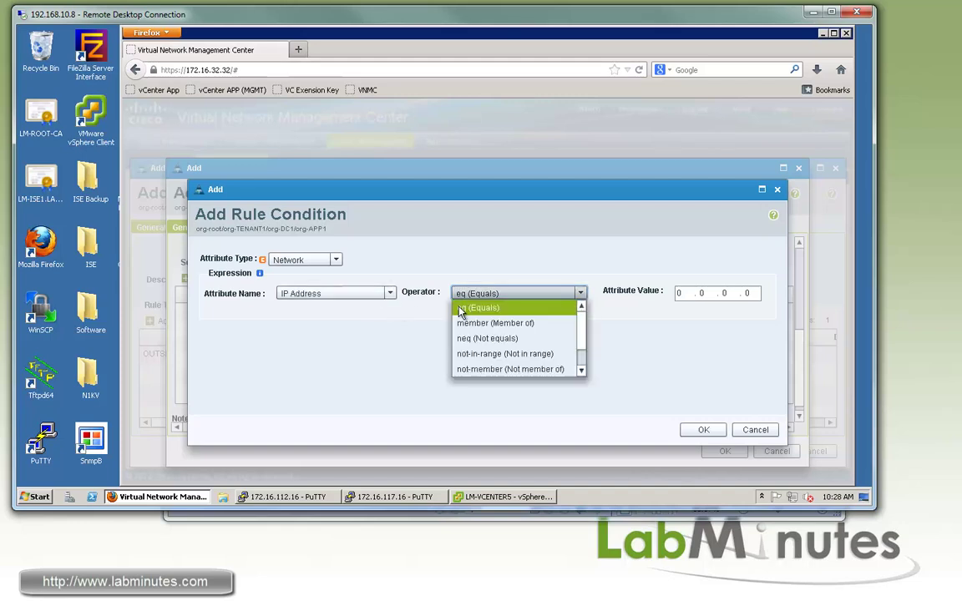
left_click(528, 325)
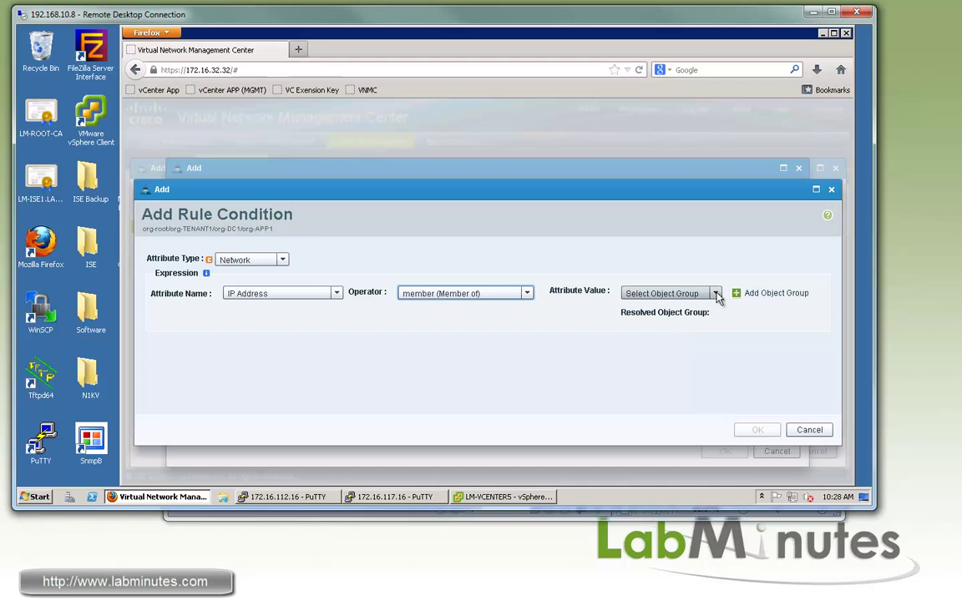
left_click(716, 293)
scroll(668, 343, "down", 1)
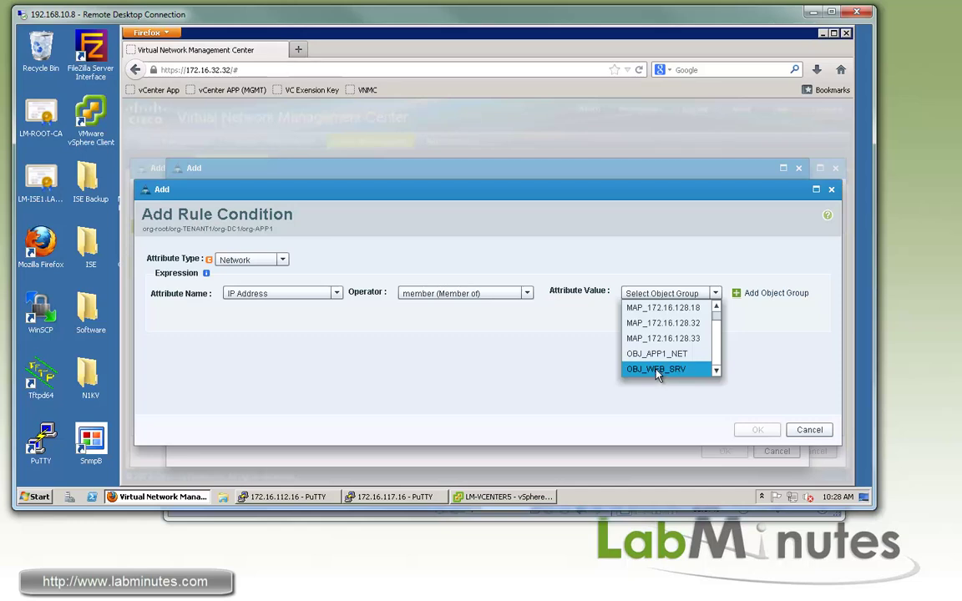
left_click(656, 369)
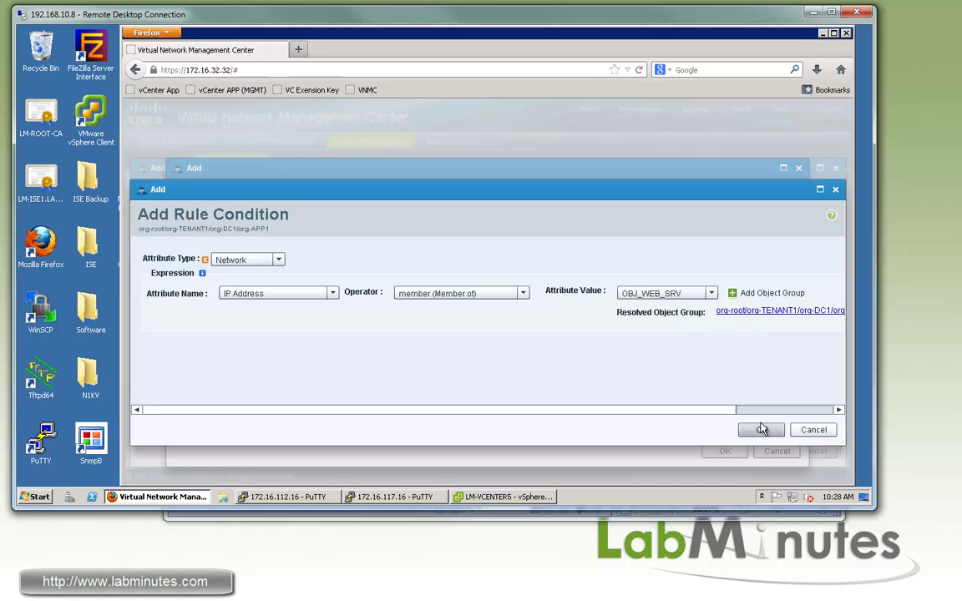
left_click(758, 429)
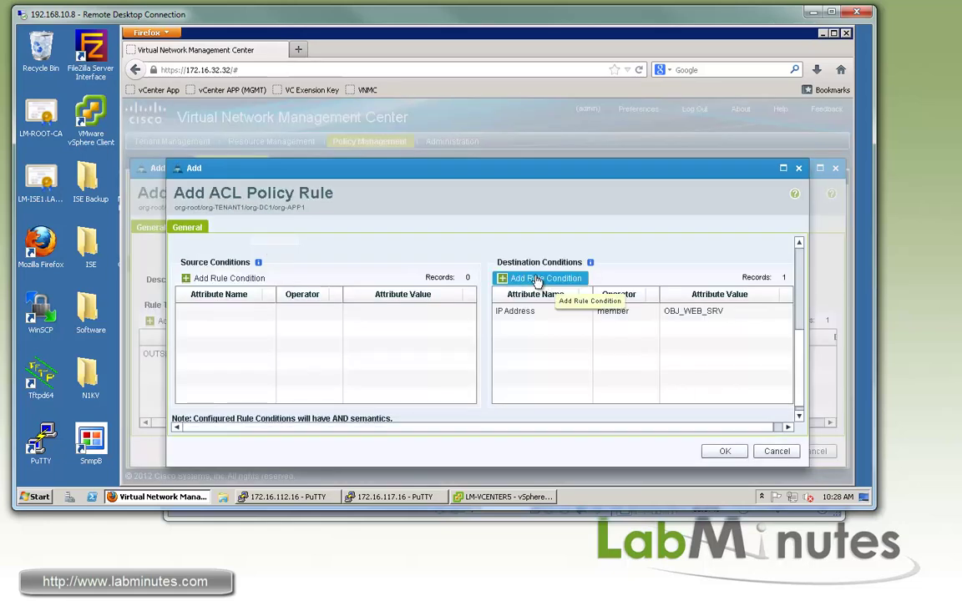
Add a destination network port eq 80 condition, then save the rule and ACL_OUTSIDE_TO_WEB.
left_click(511, 284)
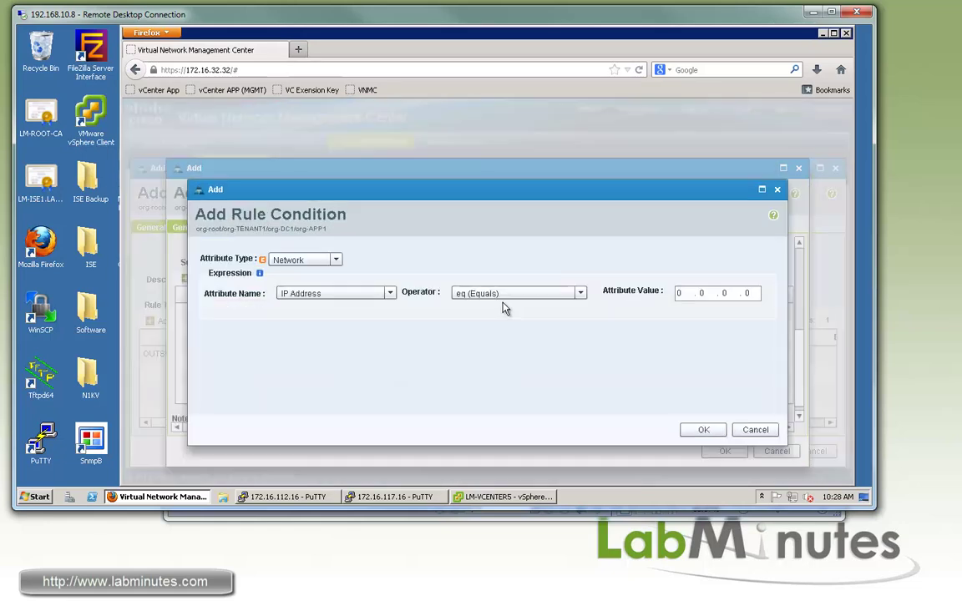
left_click(389, 293)
left_click(349, 323)
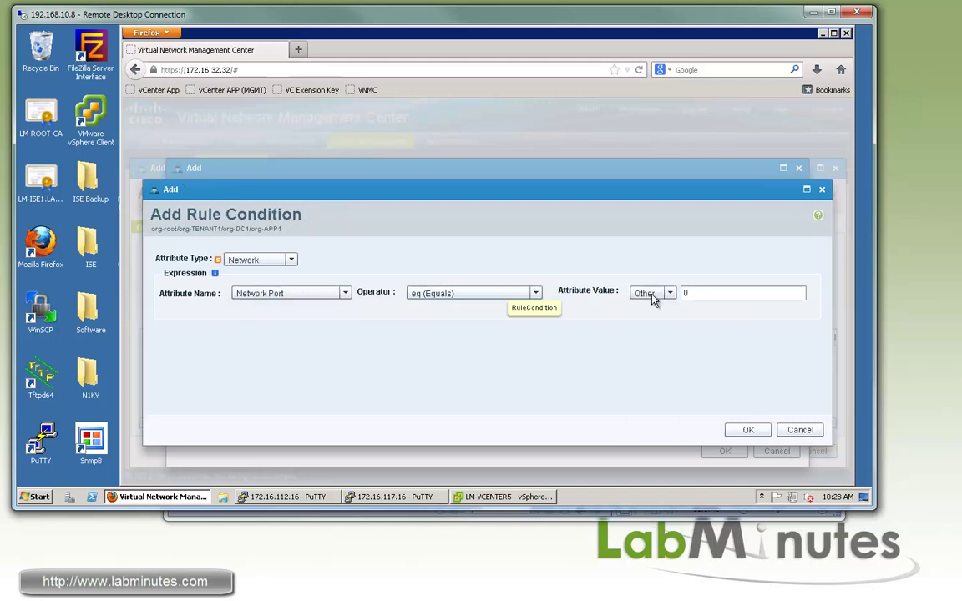
left_click(748, 430)
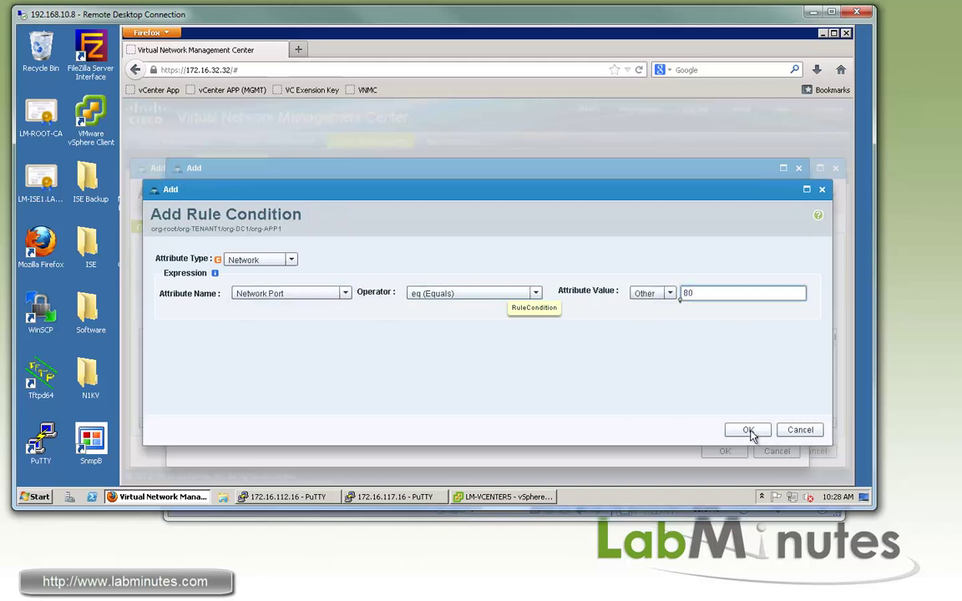
left_click(720, 452)
left_click(758, 452)
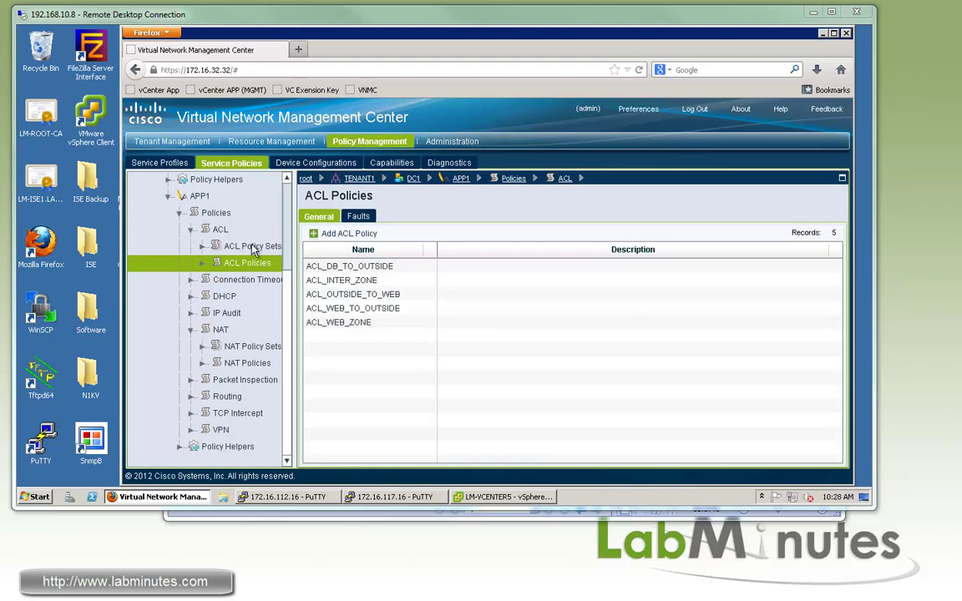
Create ACL policy set FROM_OUTSIDE_APP1 with ACL_OUTSIDE_TO_WEB assigned.
left_click(251, 247)
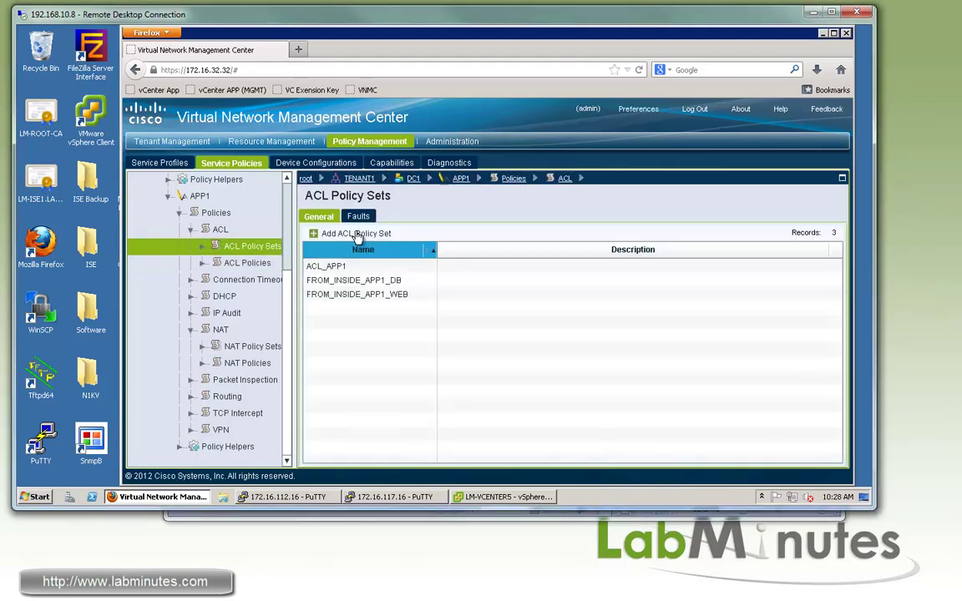
left_click(357, 235)
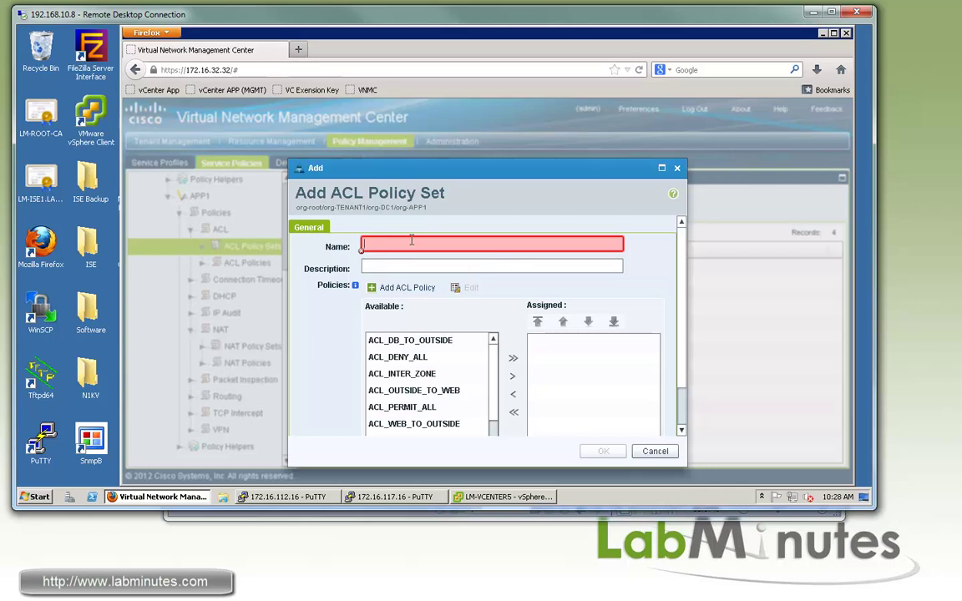
mouse_move(413, 242)
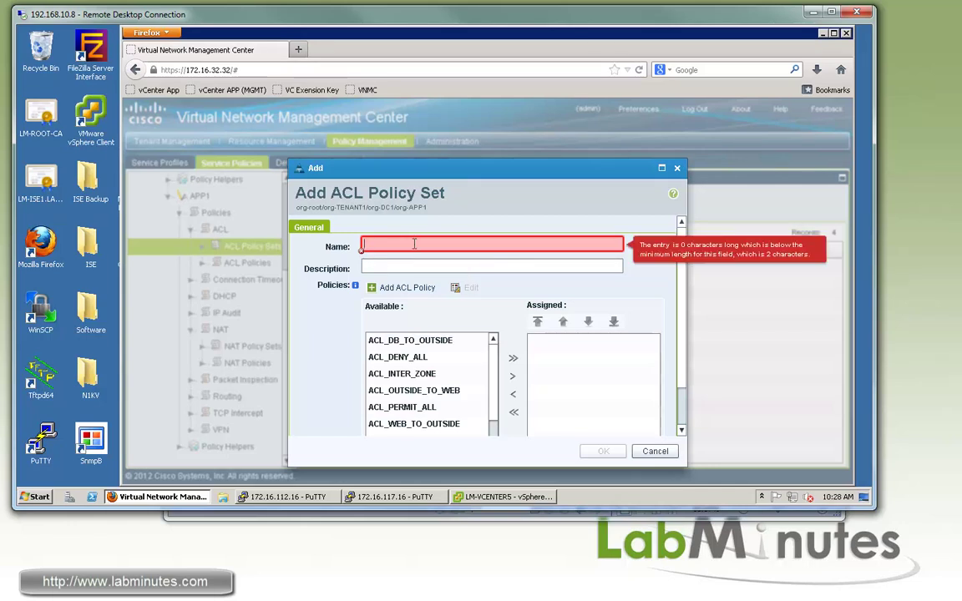
type("FROM_OUTSIDE_APP1")
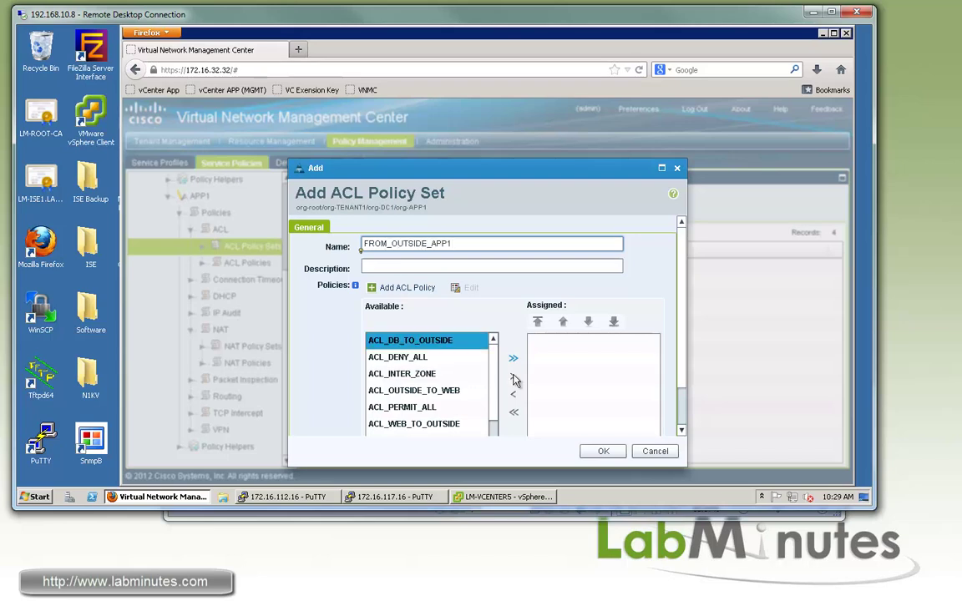
scroll(497, 378, "down", 3)
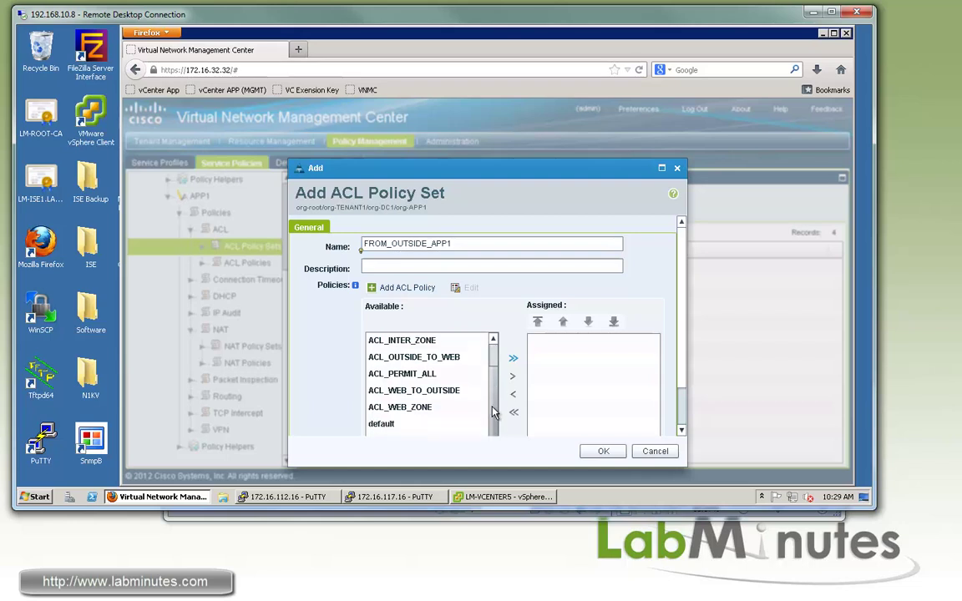
left_click(491, 342)
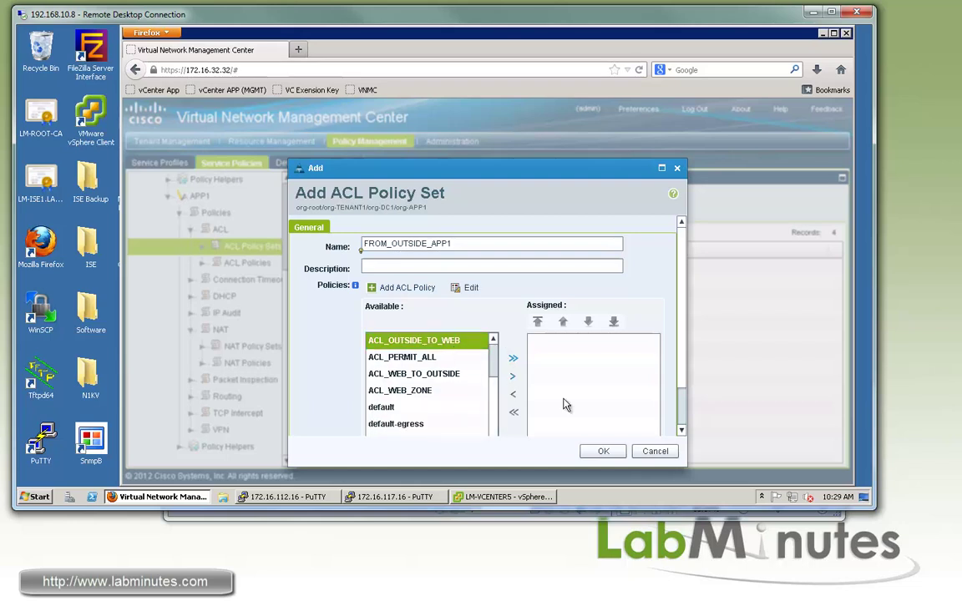
left_click(512, 377)
left_click(604, 453)
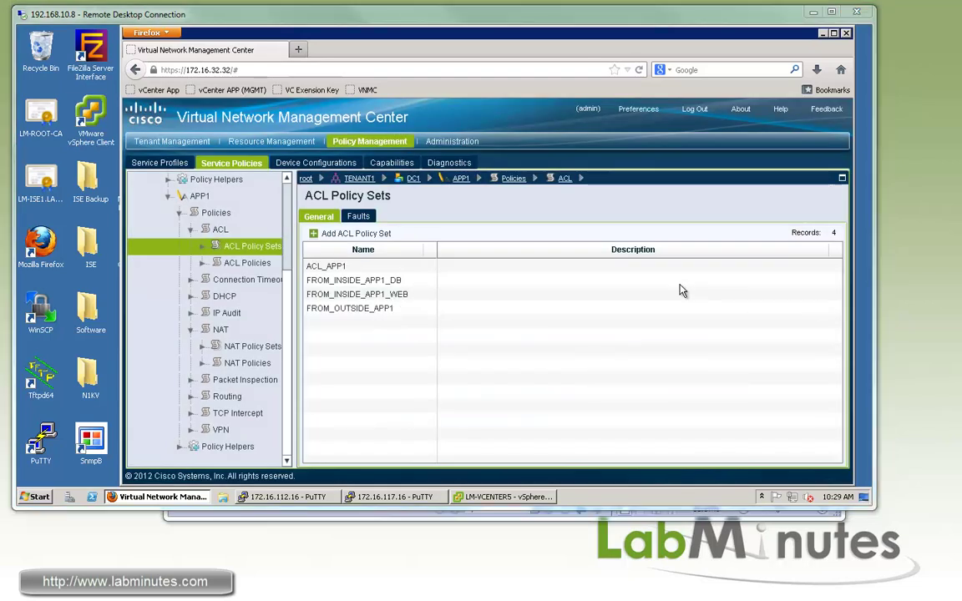
Edit FROM_OUTSIDE_APP1 to add ACL_DENY_ALL after ACL_OUTSIDE_TO_WEB and apply.
left_click(373, 309)
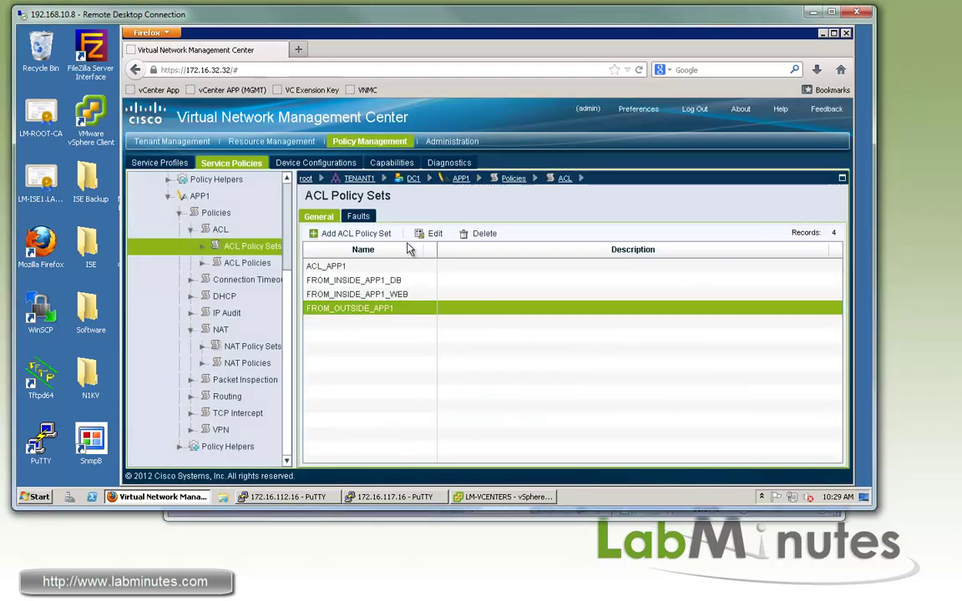
double_click(373, 309)
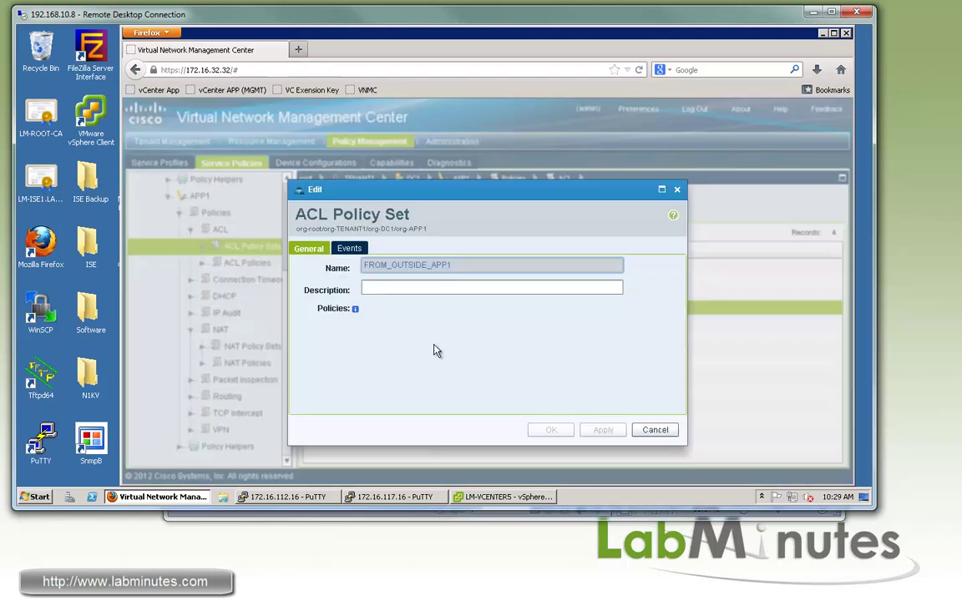
left_click_drag(413, 365, 580, 369)
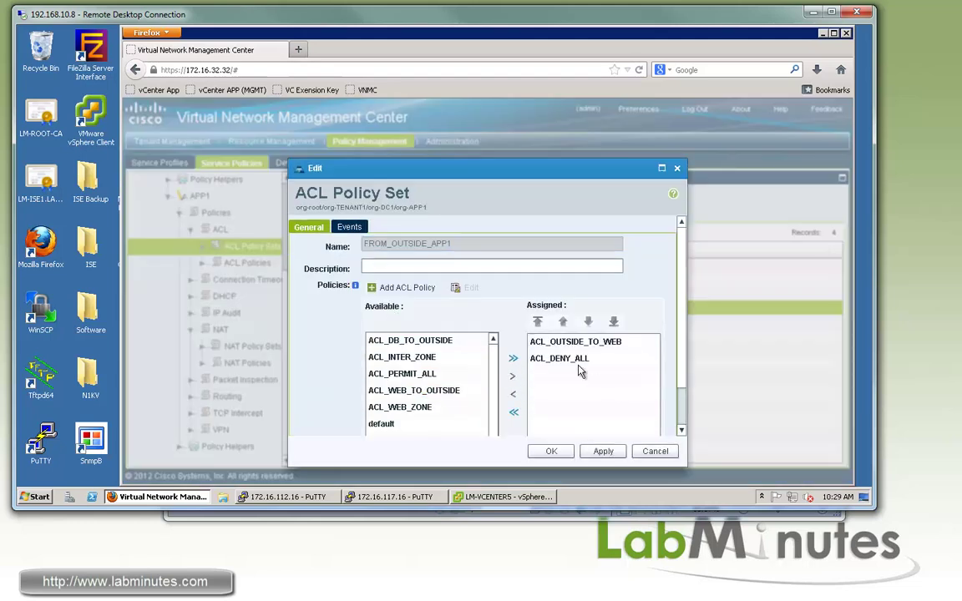
left_click(604, 451)
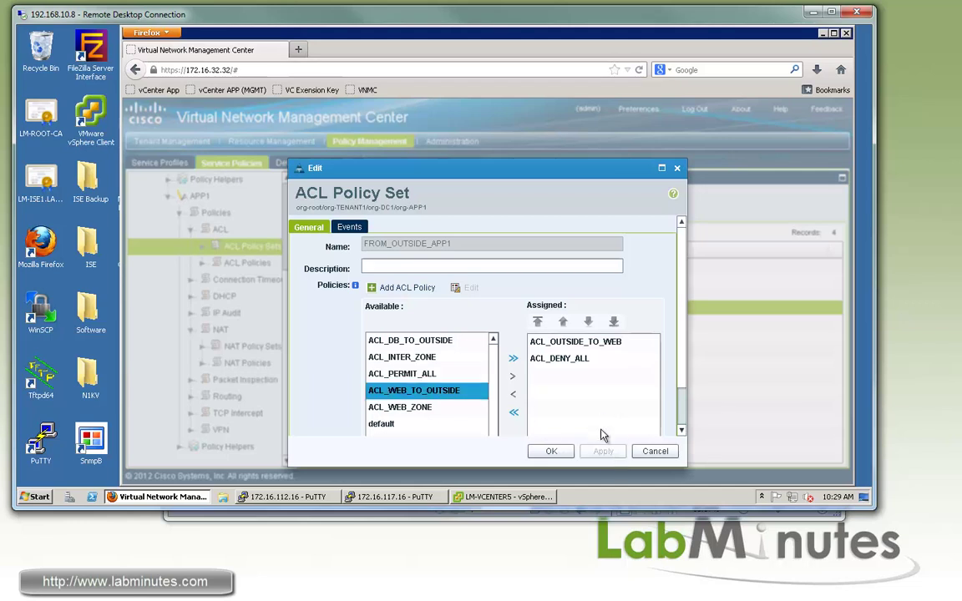
left_click(553, 451)
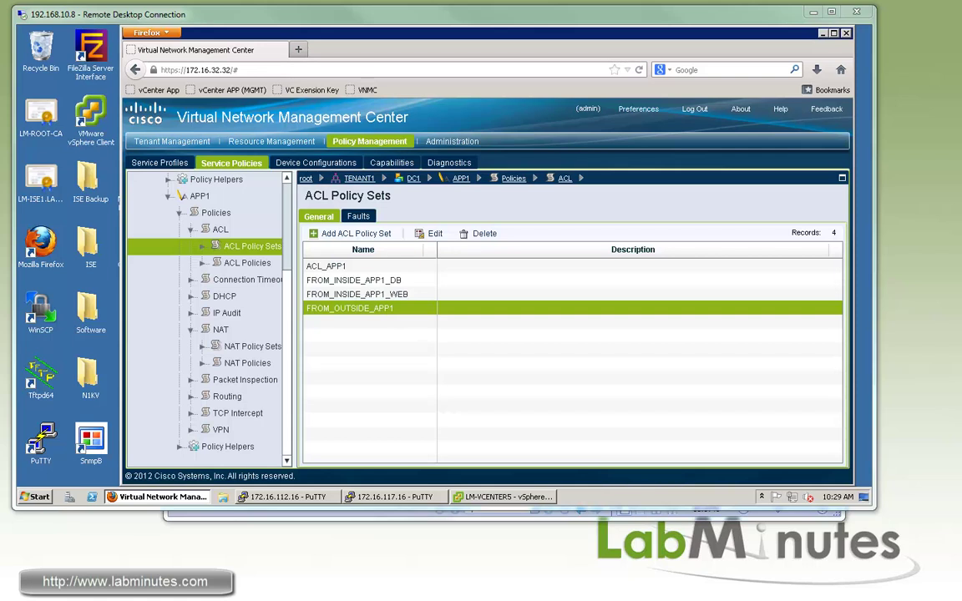
Choose FROM_OUTSIDE_APP1 as SEC_PROFILE_APP1_OUTSIDE's ingress policy set, check ACL_OUTSIDE_TO_WEB, and save.
left_click(157, 162)
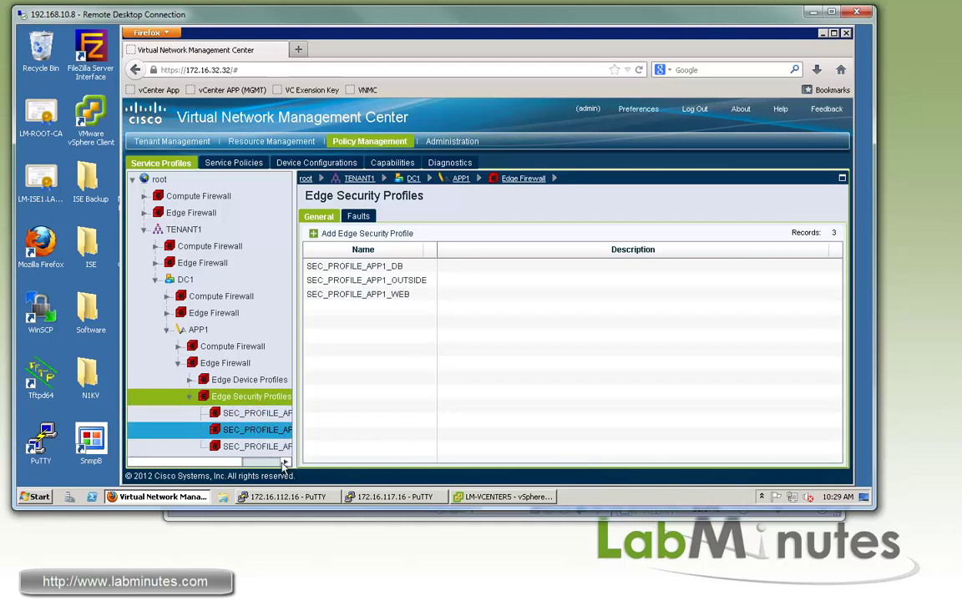
left_click_drag(222, 462, 251, 462)
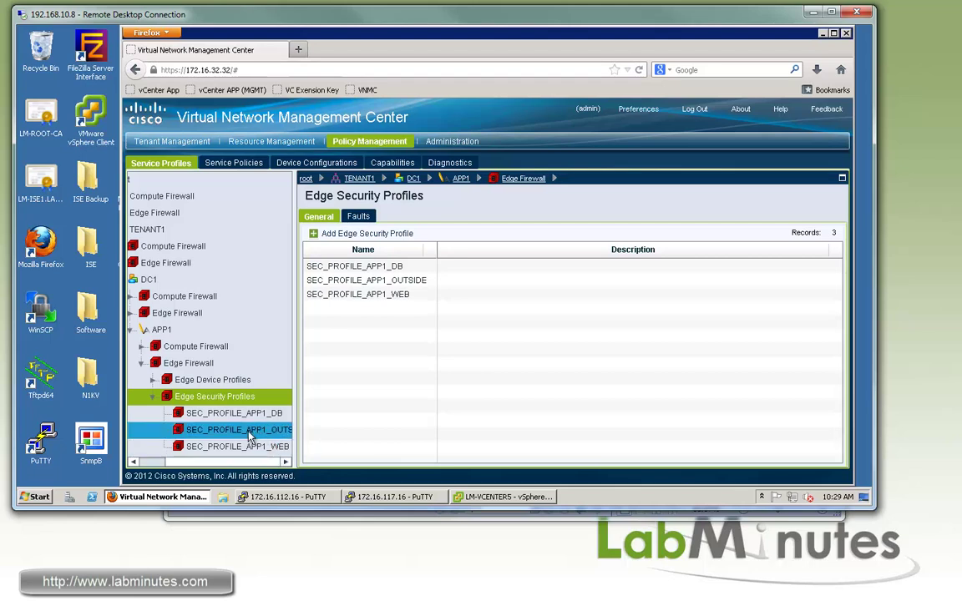
left_click(262, 433)
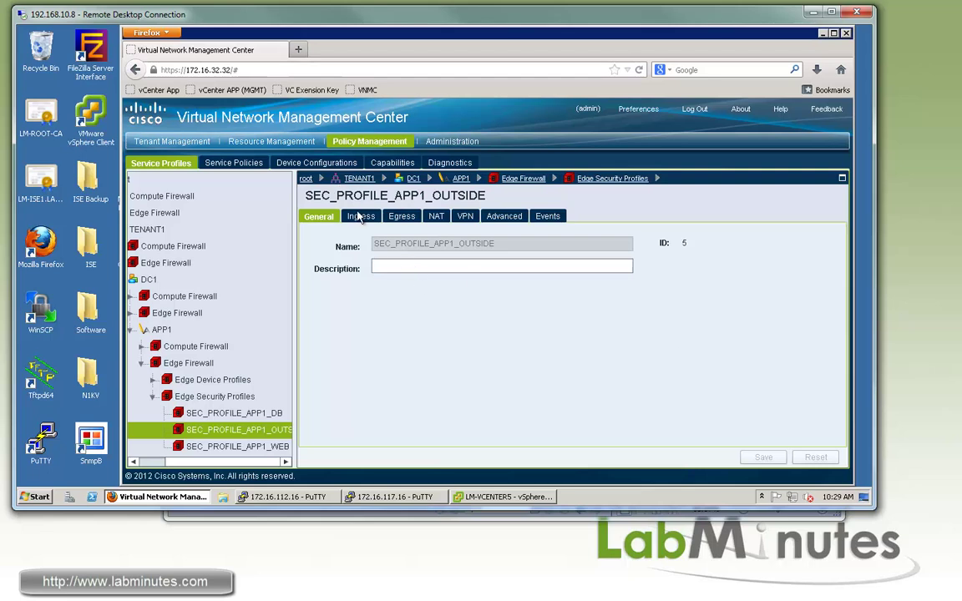
left_click(360, 216)
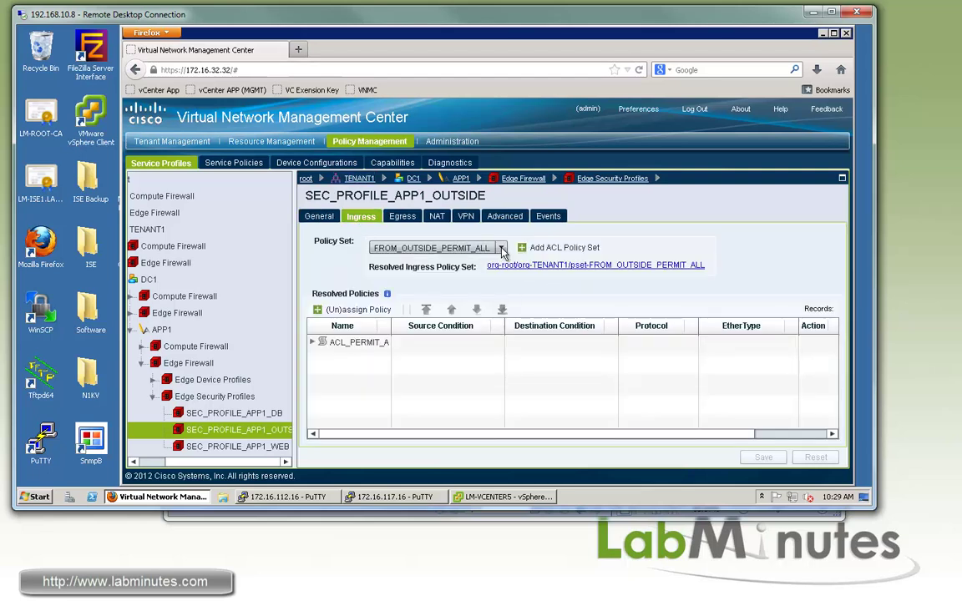
left_click(483, 249)
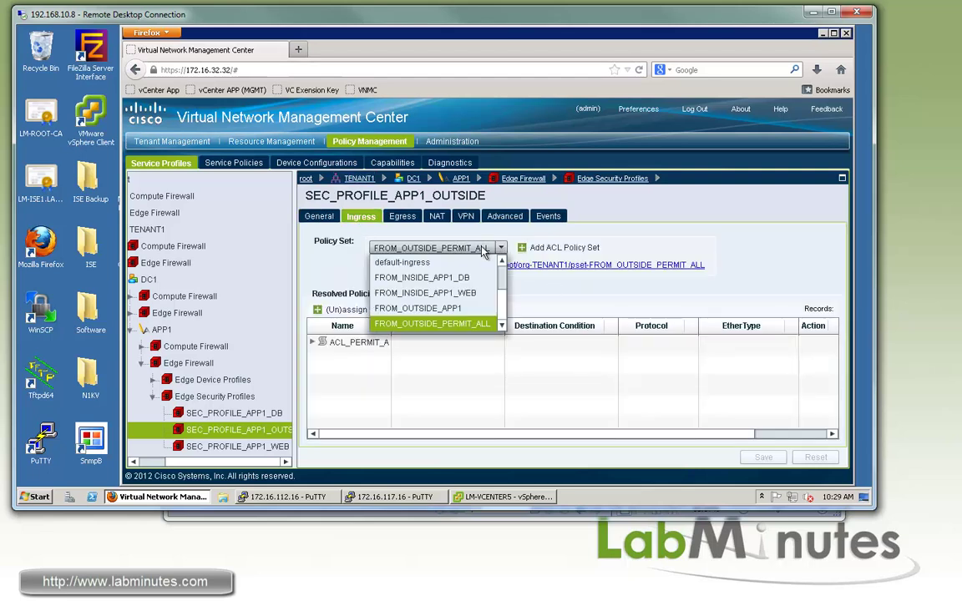
left_click(418, 308)
left_click(464, 345)
left_click(512, 346)
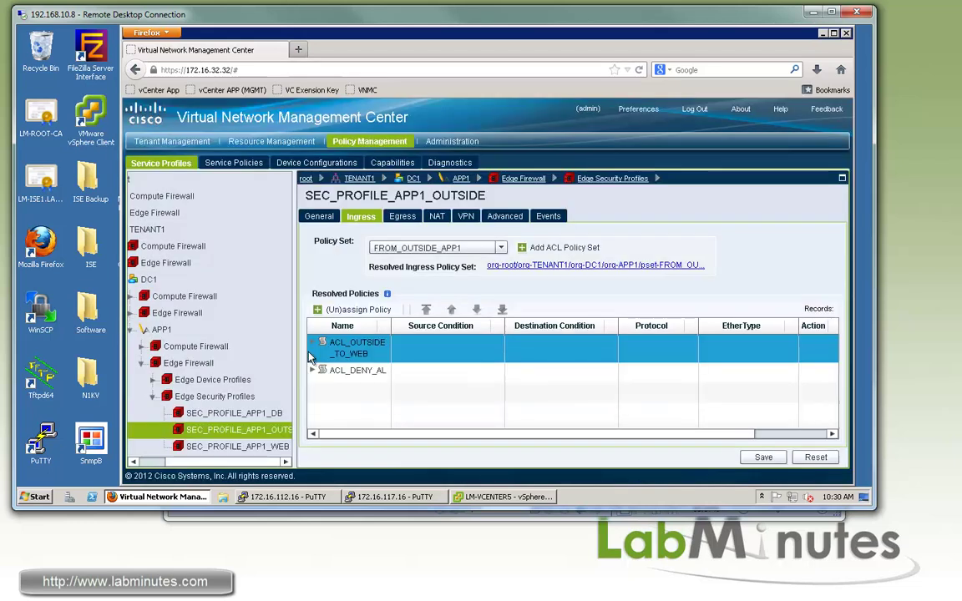
left_click(312, 343)
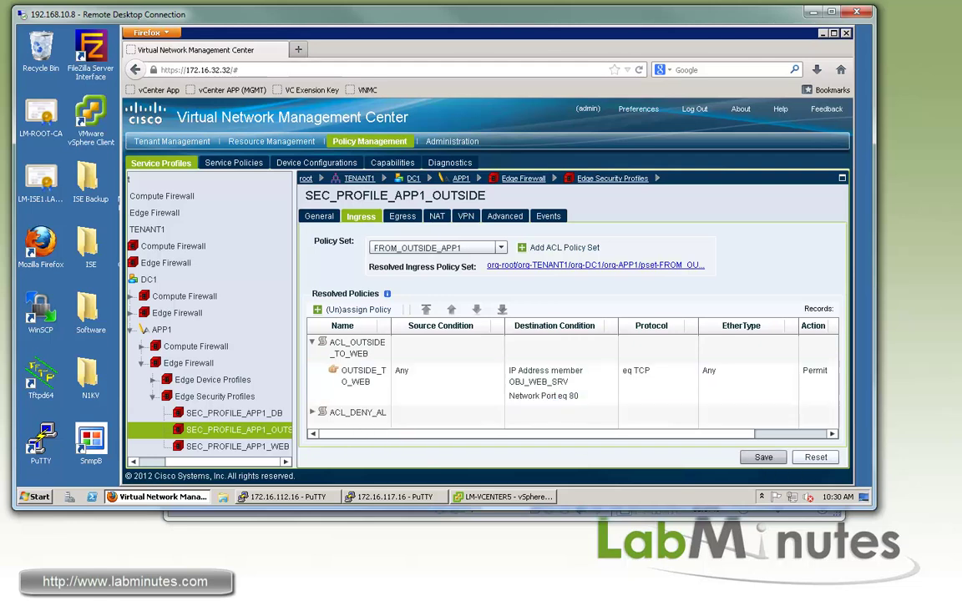
left_click(763, 456)
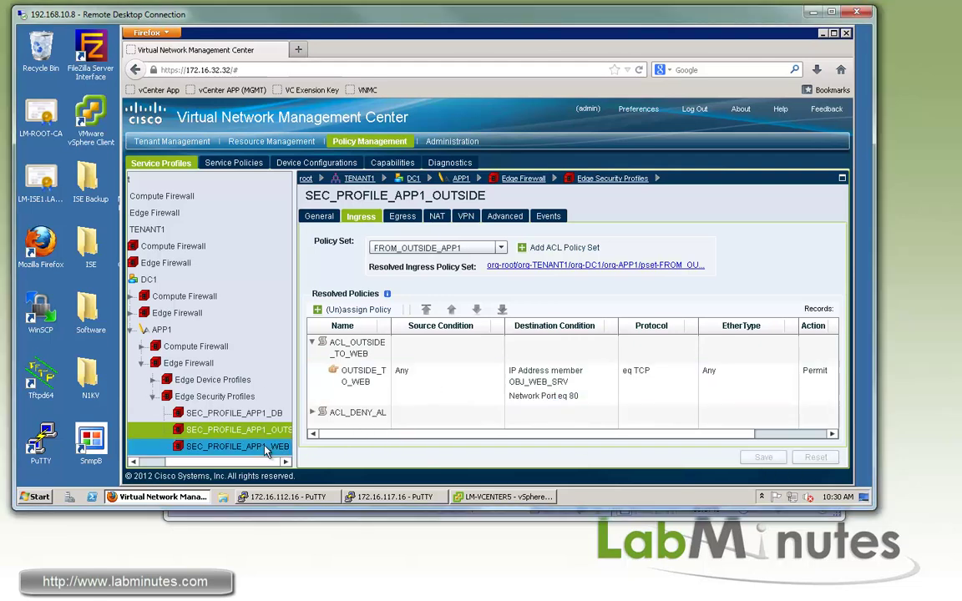
Open SEC_PROFILE_APP1_WEB and review its ingress and NAT_APP1_WEB policies, including rule NAT_WEB2.
left_click(266, 451)
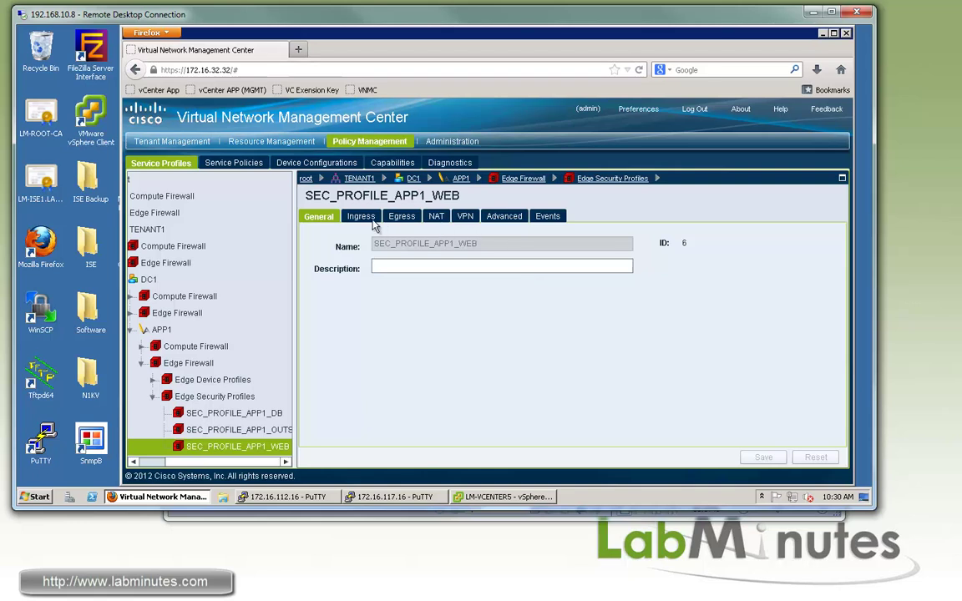
left_click(372, 219)
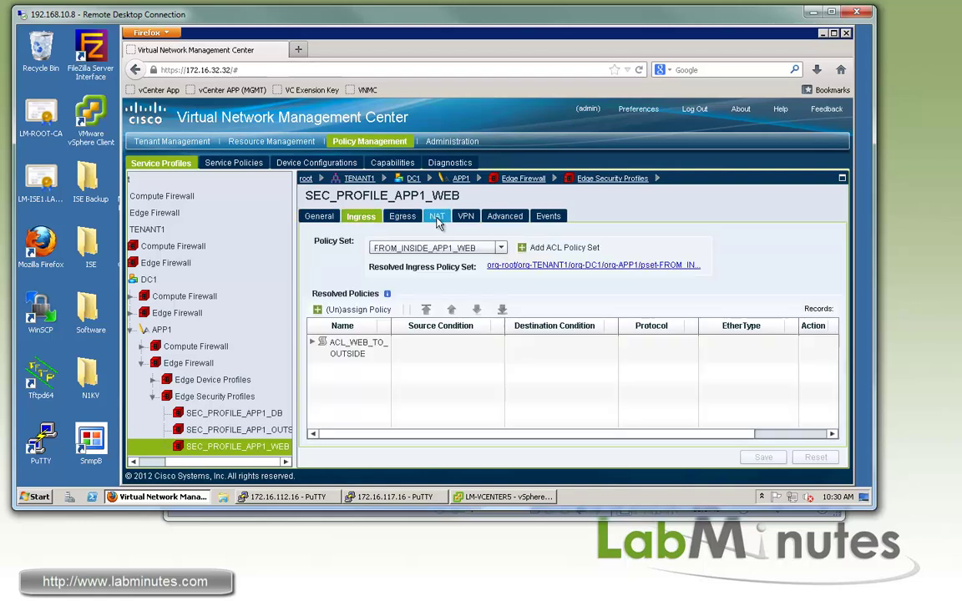
left_click(437, 218)
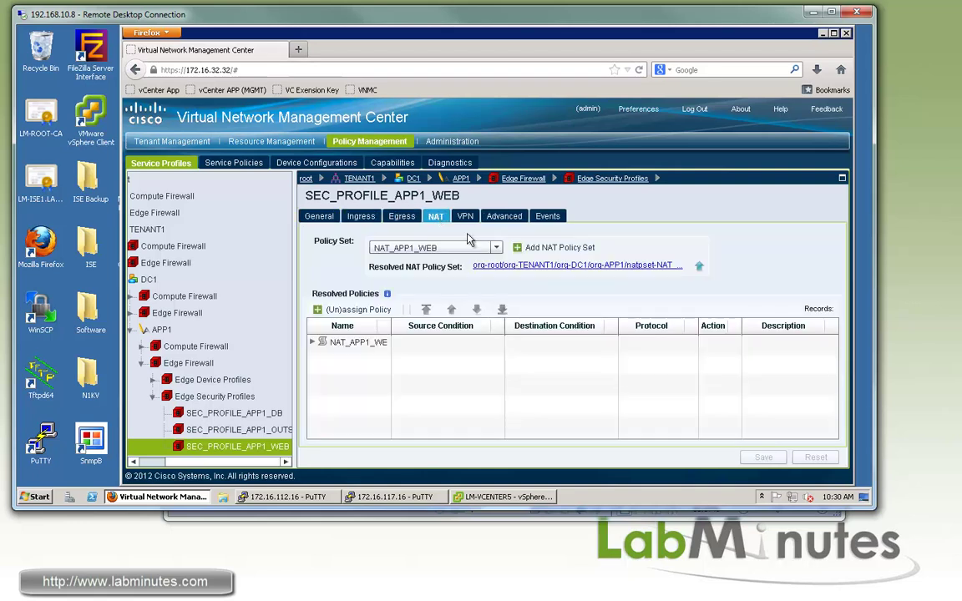
double_click(315, 343)
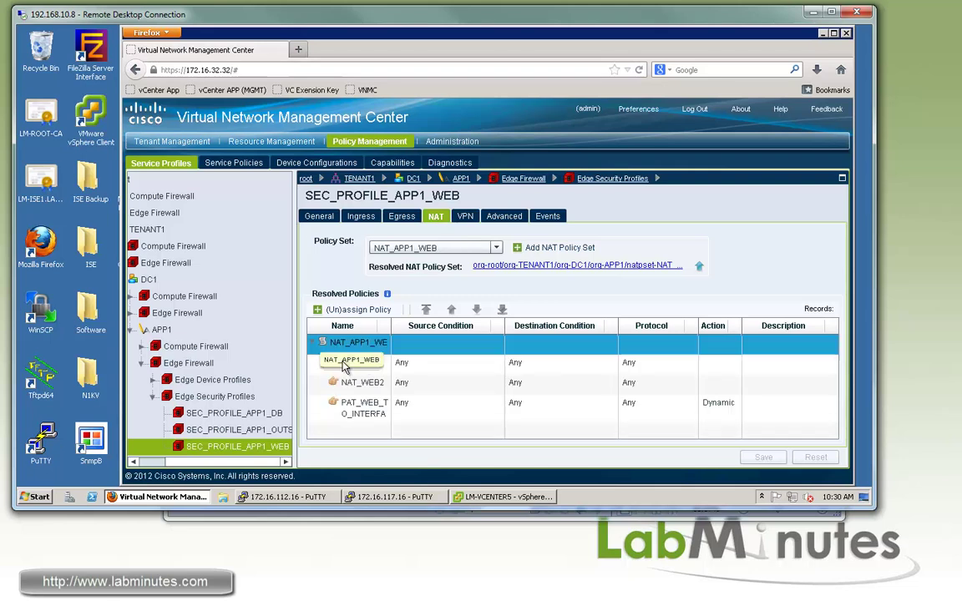
left_click(380, 366)
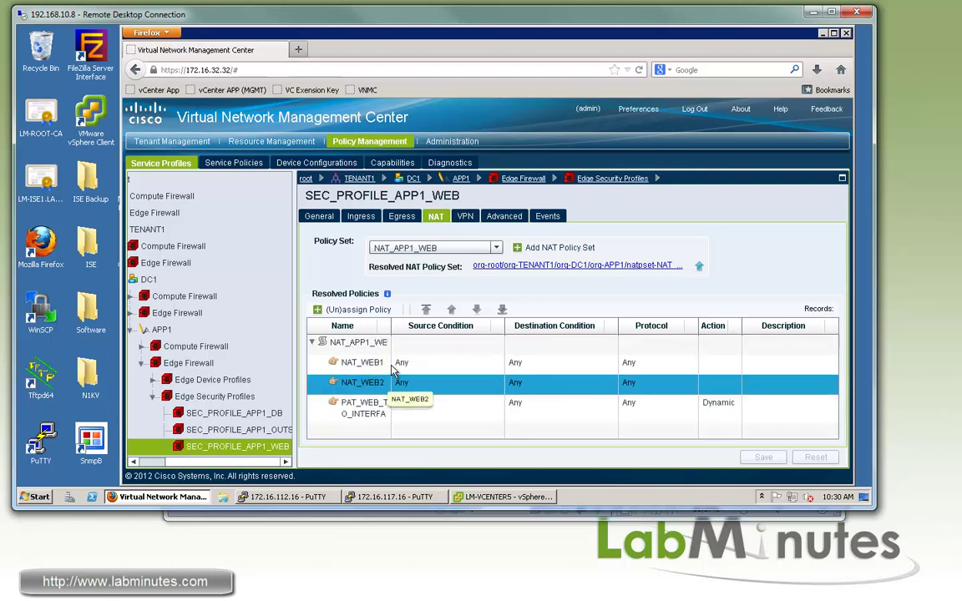
Select INSPECT_APP1_DEFAULT, CT_APP1_DEFAULT, TCP_APP1_DEFAULT and AUDIT_APP1_DEFAULT as advanced policies, and save.
left_click(508, 218)
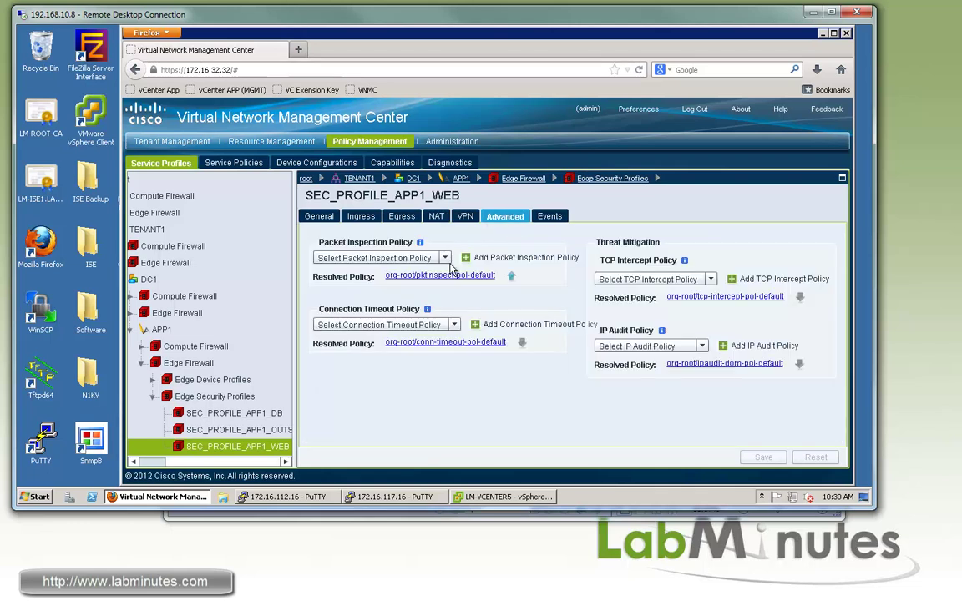
left_click(445, 260)
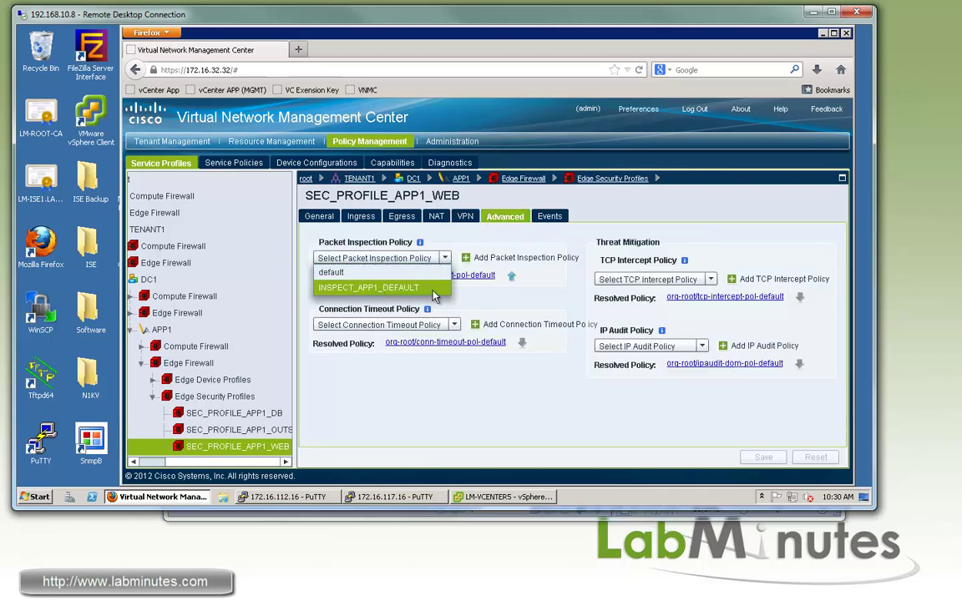
left_click(381, 288)
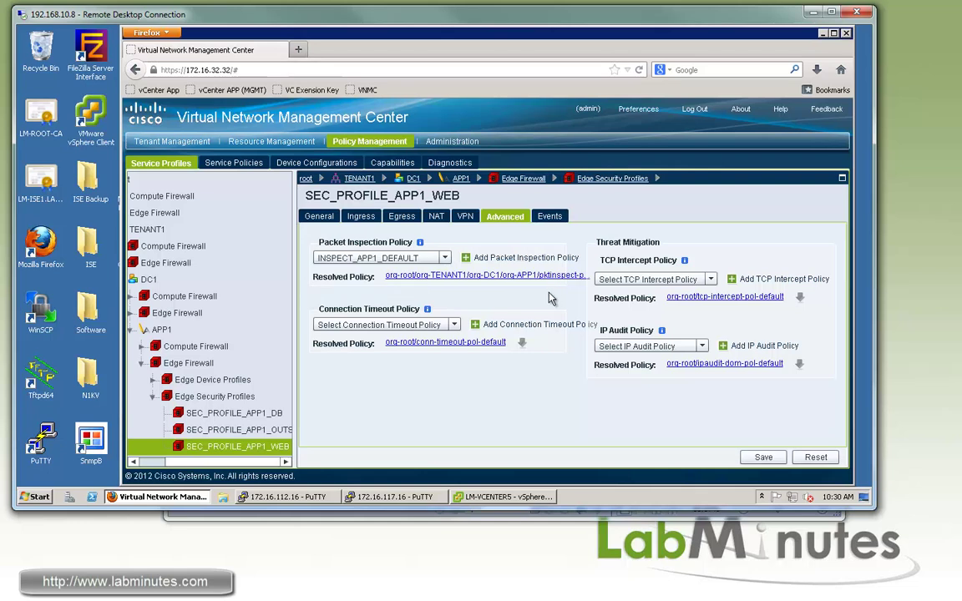
left_click(453, 325)
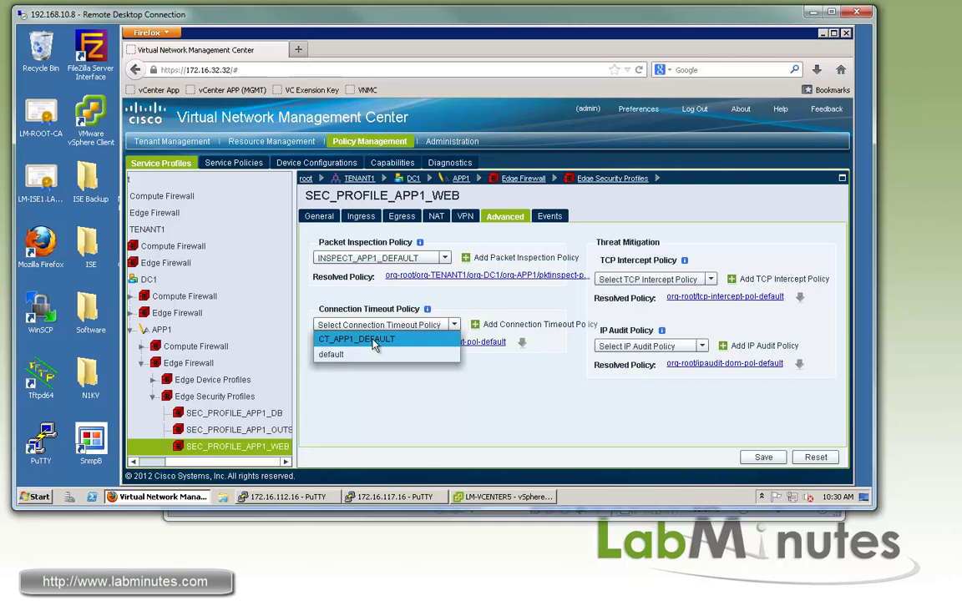
left_click(373, 341)
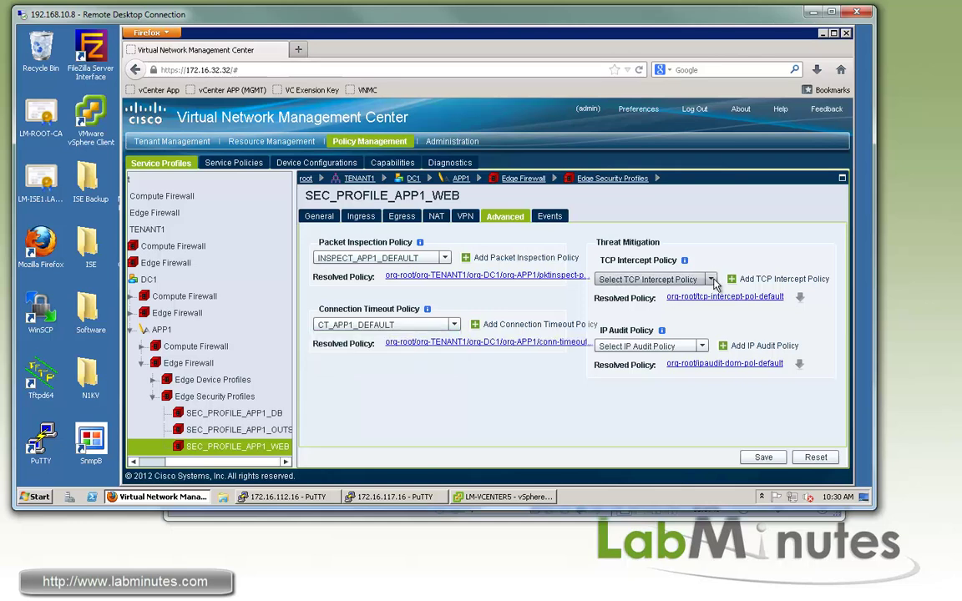
left_click(712, 280)
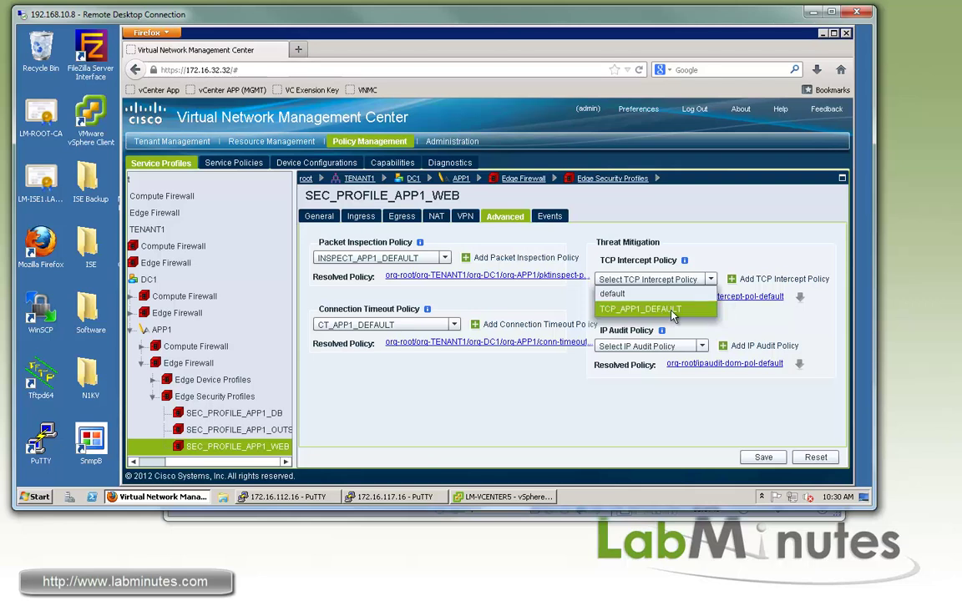
left_click(647, 309)
left_click(702, 346)
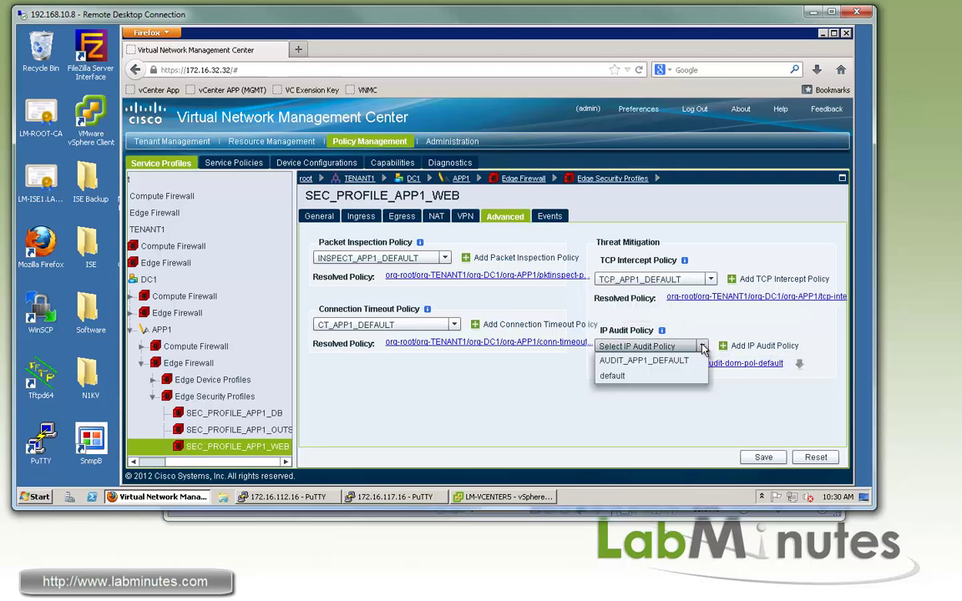
left_click(637, 362)
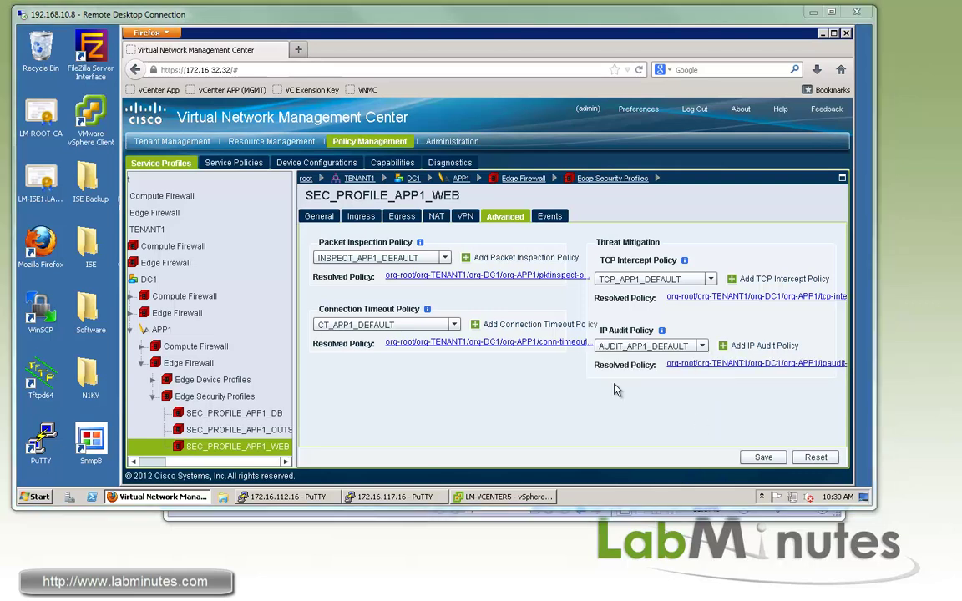
left_click(762, 456)
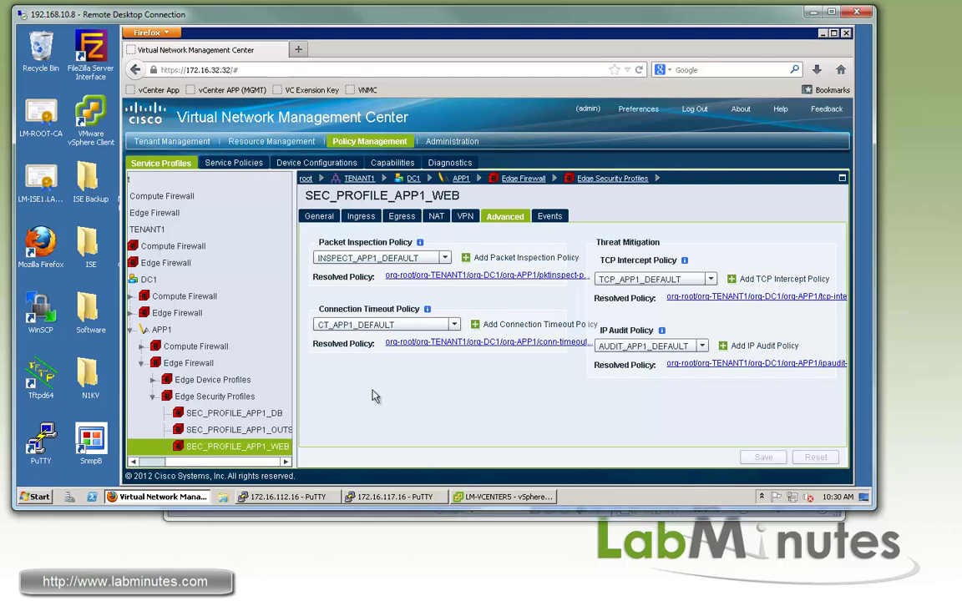
Open TENANT1-DC1-APP1-ASA1 under Resource Management and highlight its applied config state.
left_click(272, 142)
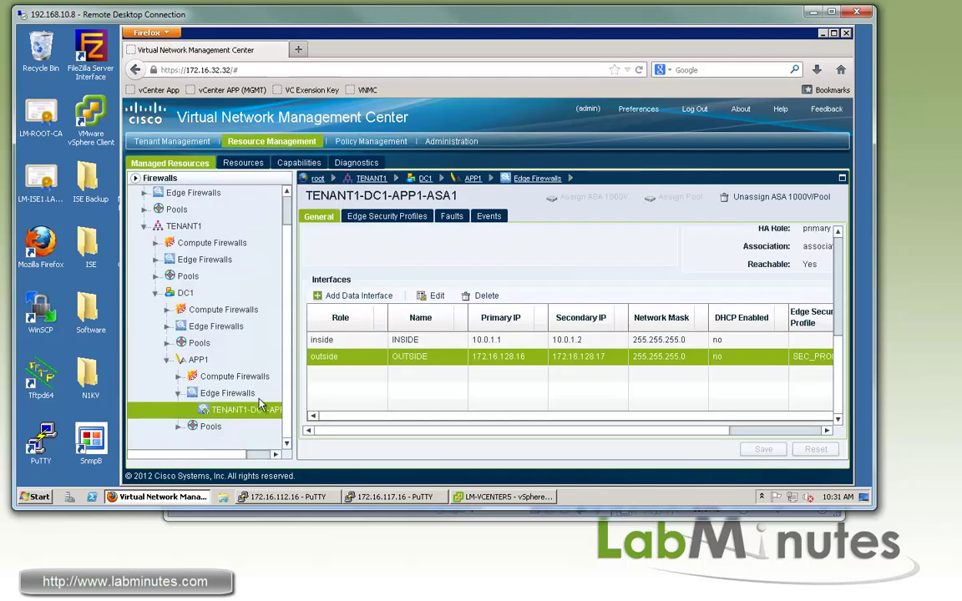
left_click(224, 412)
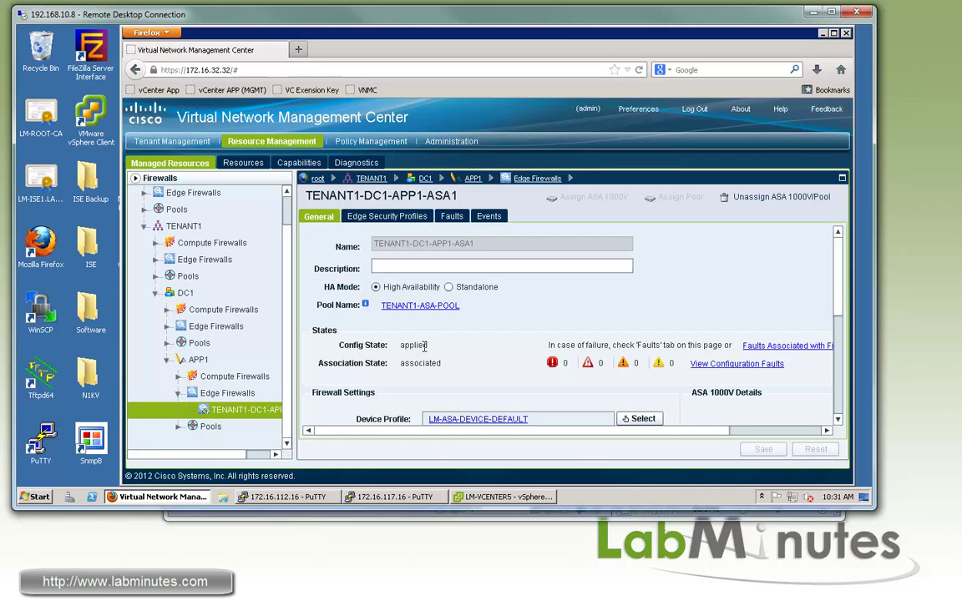
double_click(412, 345)
left_click(418, 349)
left_click_drag(409, 346, 433, 343)
Restart the dropped PuTTY session to the ASA and enter the login username.
left_click(372, 497)
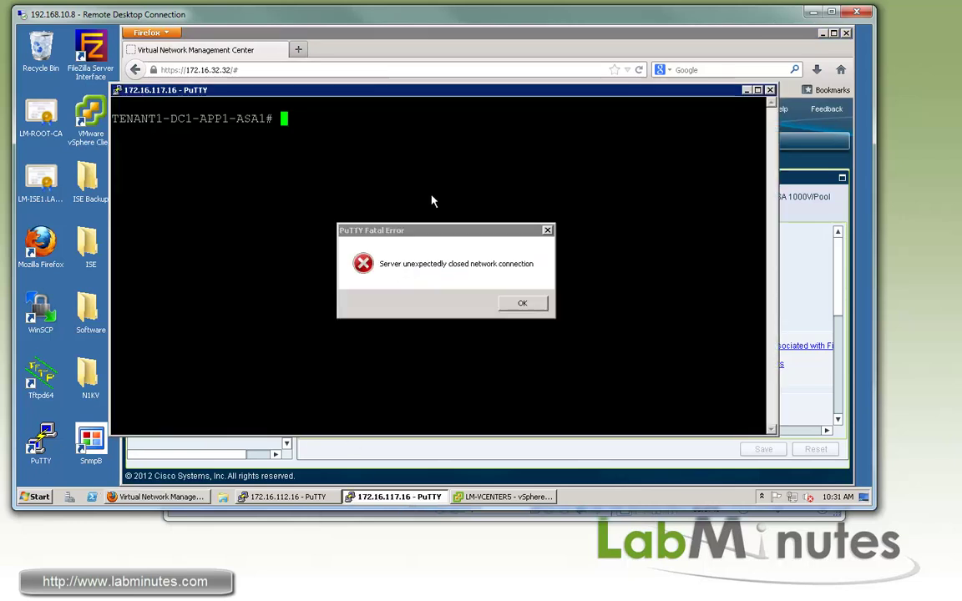
left_click(523, 302)
right_click(493, 94)
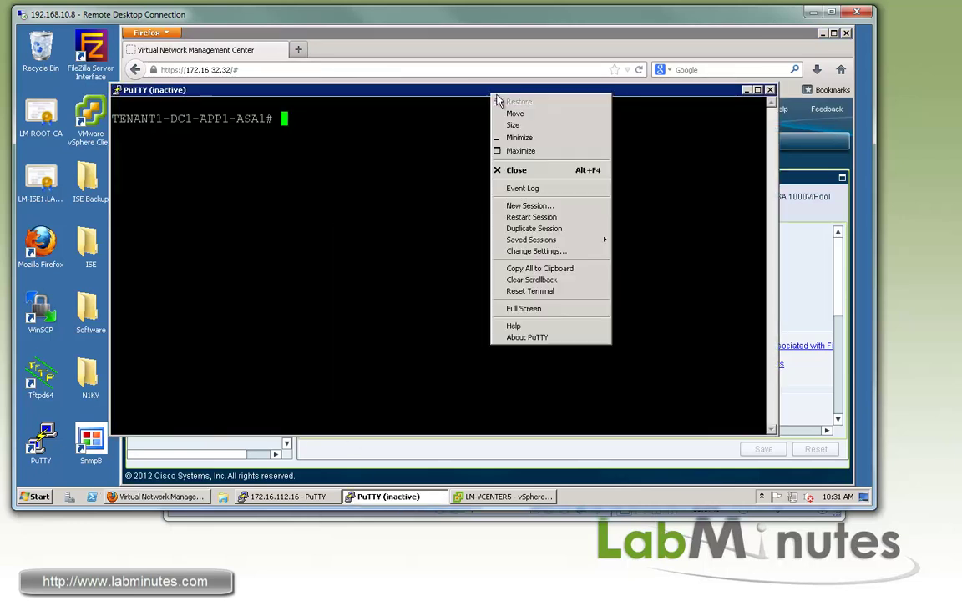
left_click(531, 218)
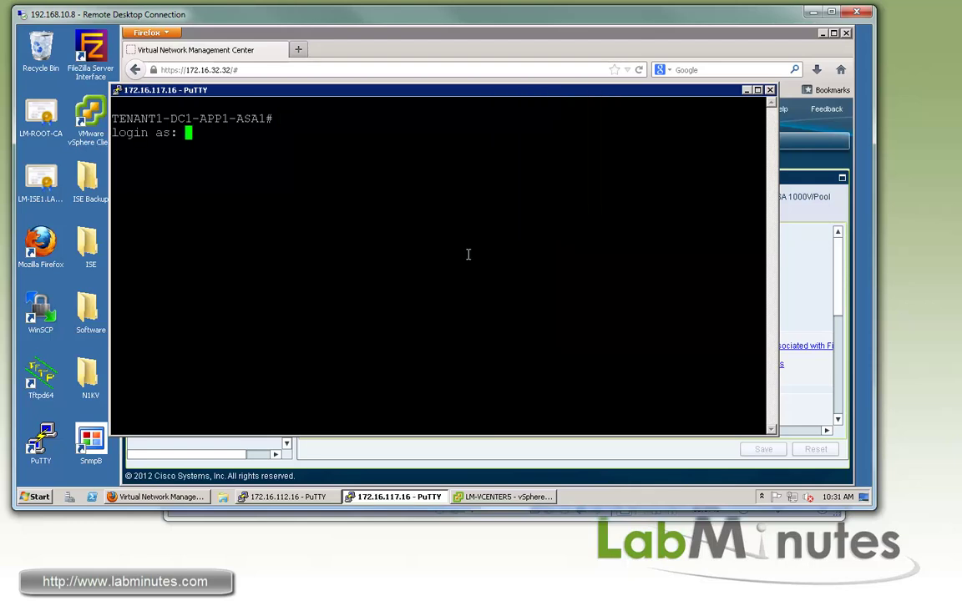
type("labminutes")
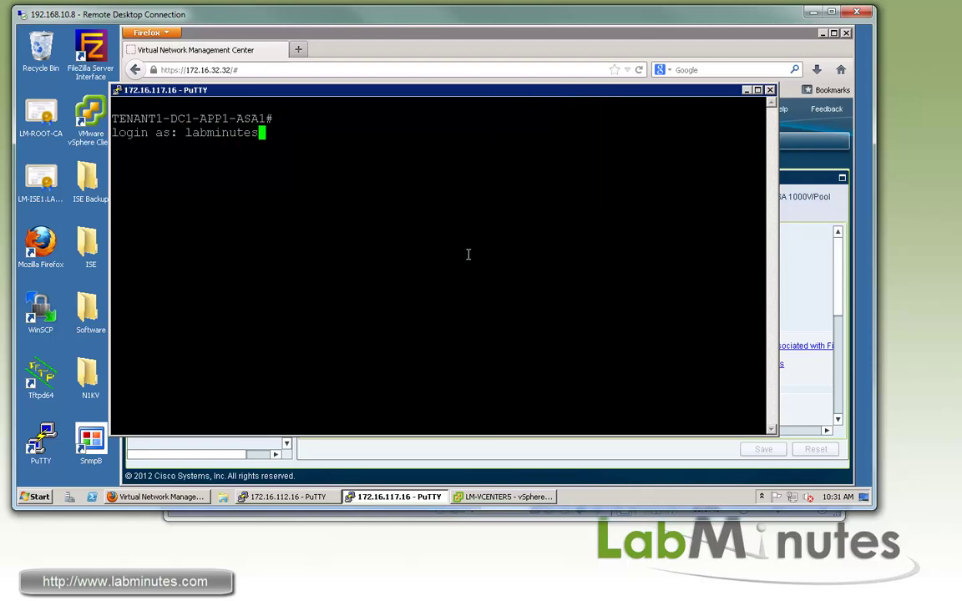
key("Return")
Log in with the password, enter privileged mode, and run 'show running-config policy-map'.
key("Return")
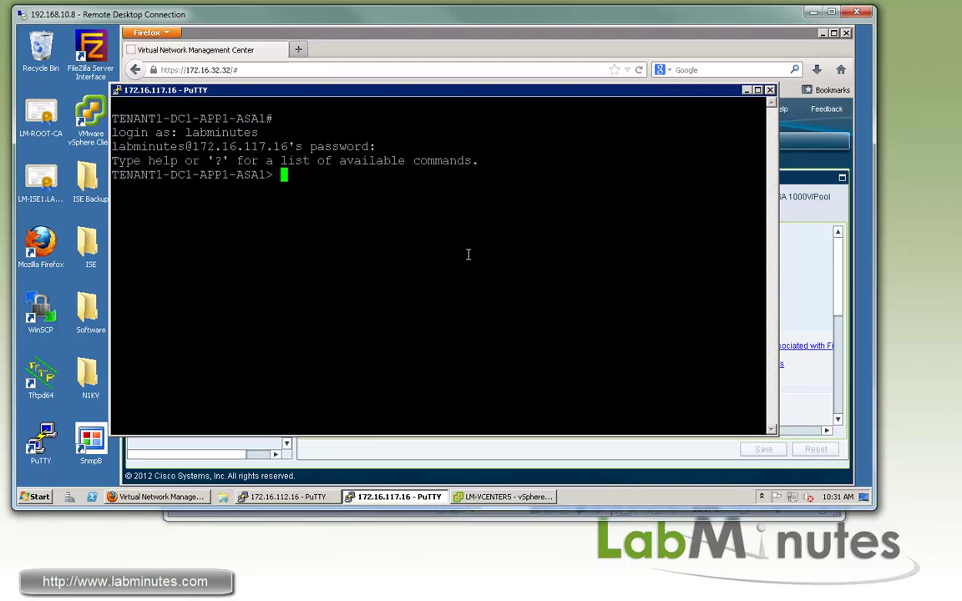
type("en")
key("Return")
type("cisco")
key("Return")
key("Return")
key("Return")
key("Return")
key("Return")
type("sh run pol")
key("Tab")
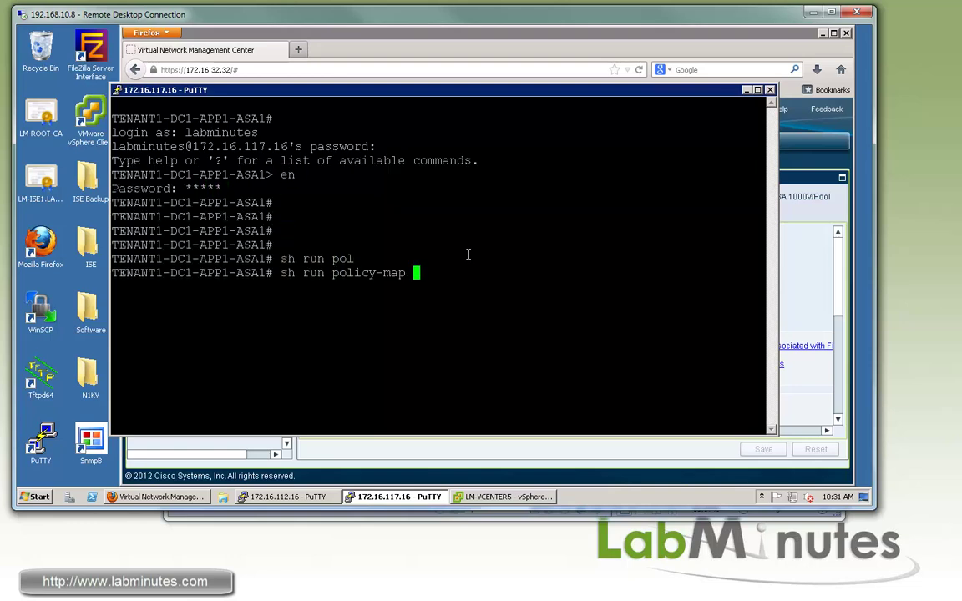
key("Return")
key("space")
key("space")
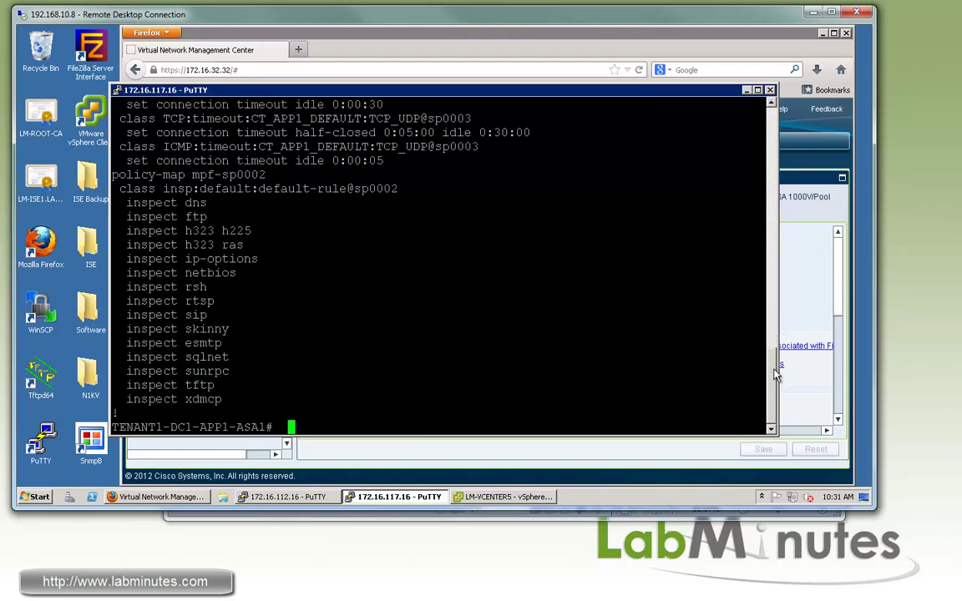
Highlight the OUTSIDE policy-map inspection lines and the start of policy-map mpf-sp0003.
left_click_drag(768, 365, 771, 197)
left_click_drag(177, 117, 264, 254)
left_click(187, 207)
left_click_drag(164, 132, 293, 298)
left_click(299, 298)
scroll(299, 295, "down", 19)
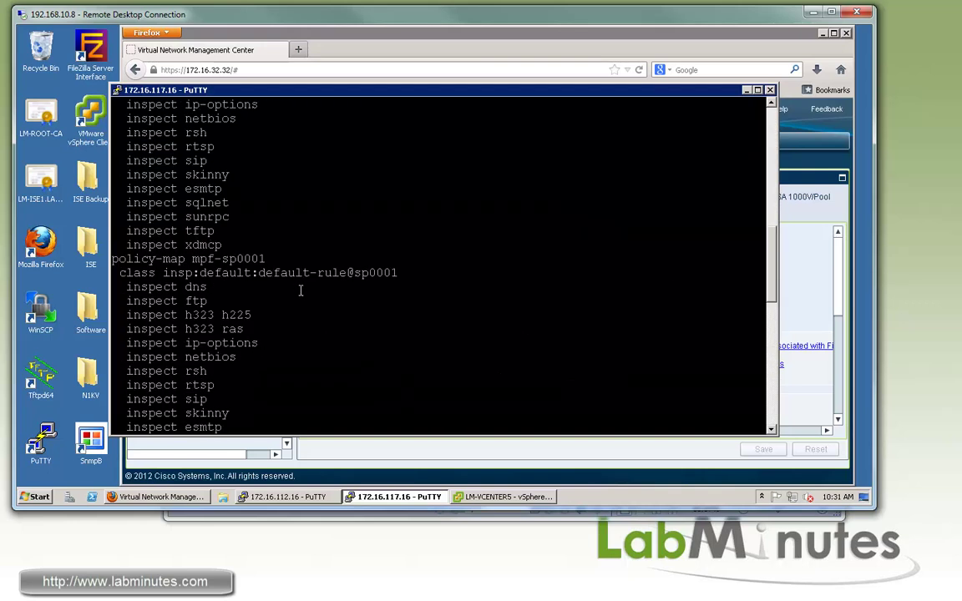
scroll(301, 290, "up", 4)
left_click_drag(187, 188, 770, 334)
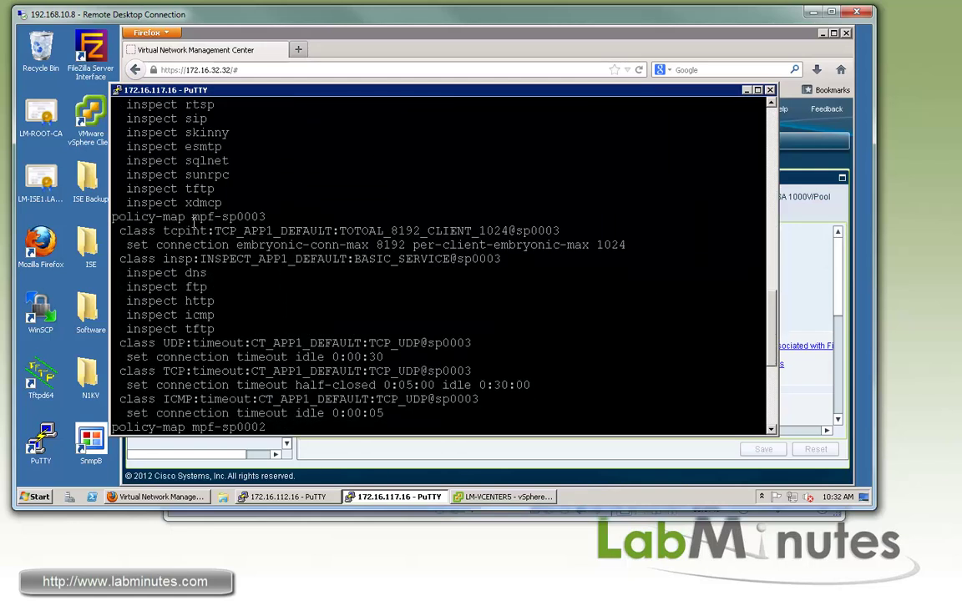
left_click_drag(112, 217, 319, 259)
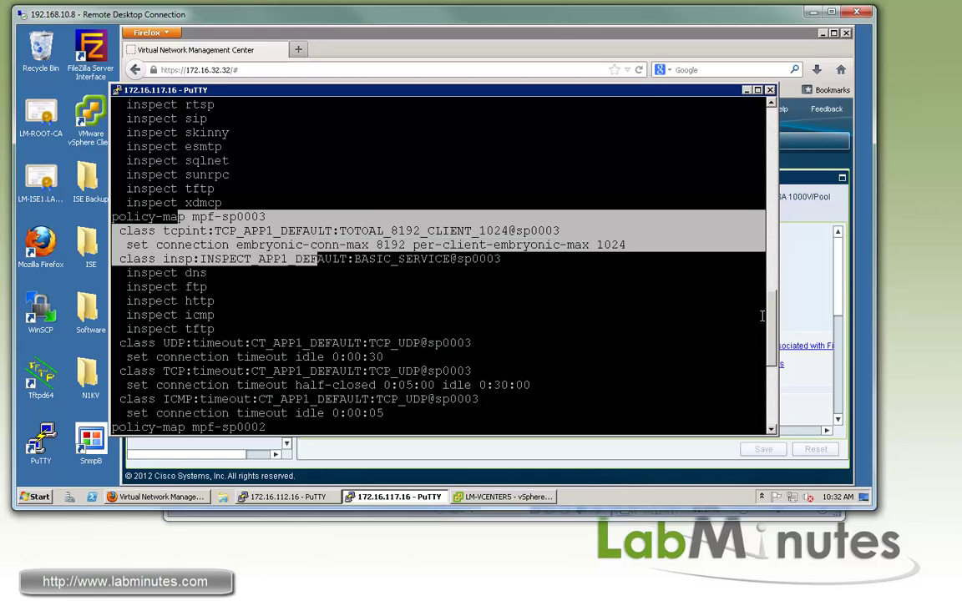
scroll(273, 245, "down", 1)
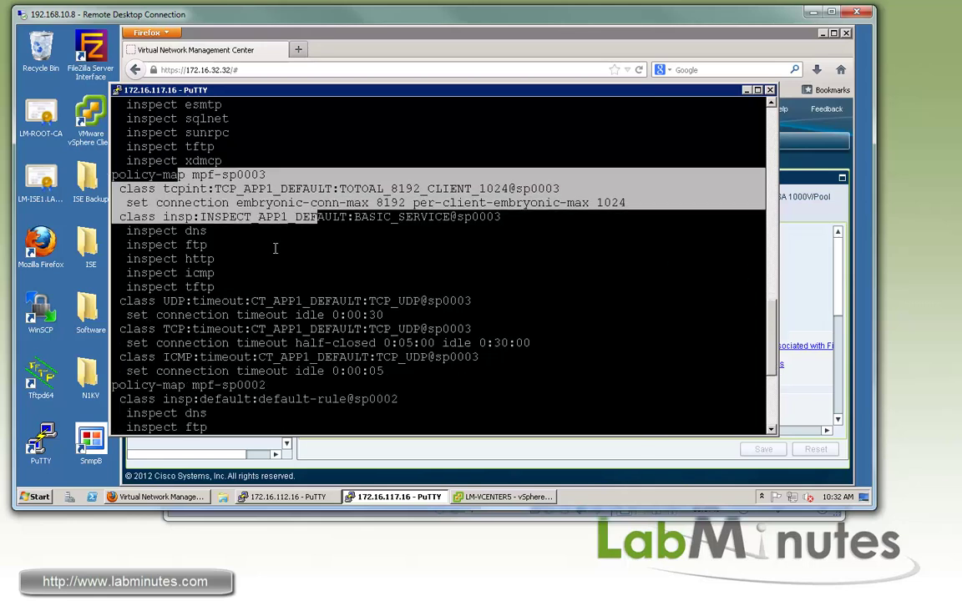
left_click_drag(140, 175, 319, 180)
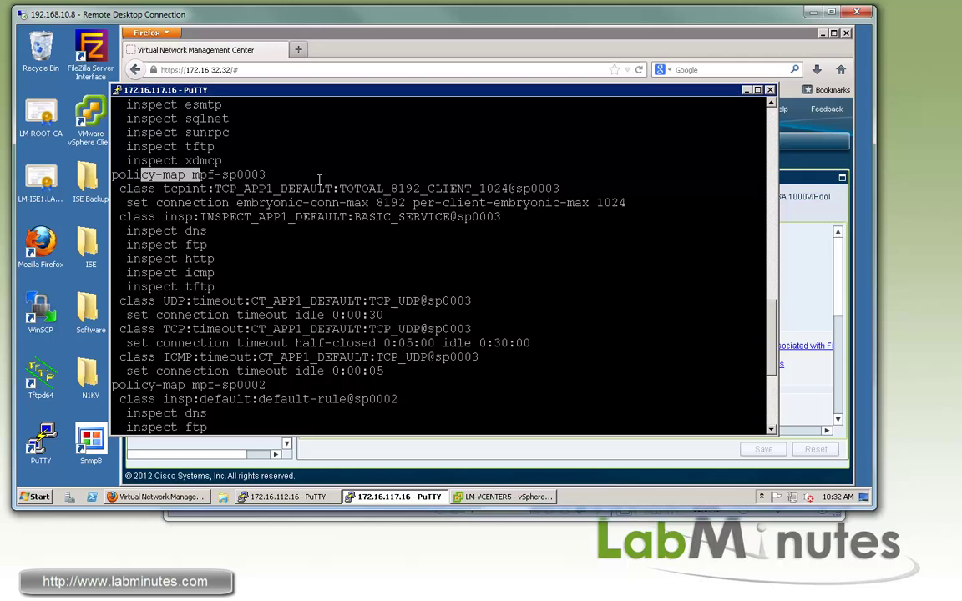
left_click(240, 182)
Highlight the TCP intercept class with 8192/1024 embryonic limits and INSPECT_APP1_DEFAULT's protocols dns through tftp.
left_click_drag(164, 189, 461, 189)
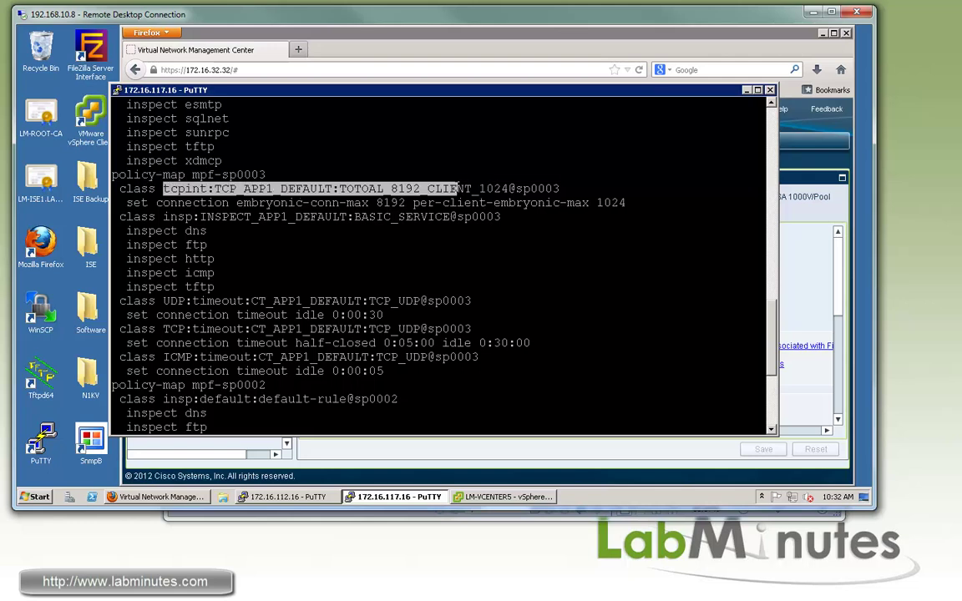
left_click(220, 189)
triple_click(223, 188)
left_click(250, 188)
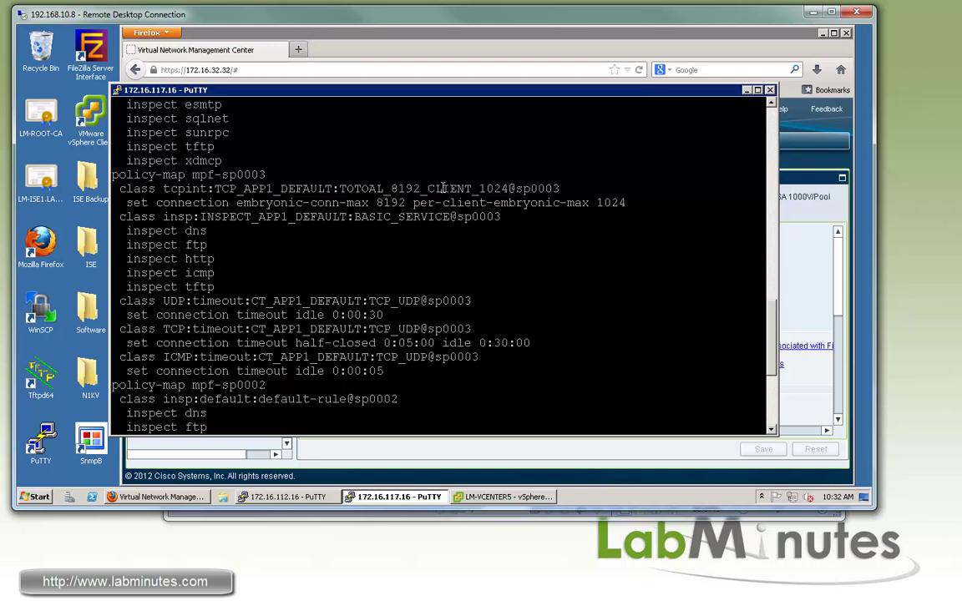
left_click_drag(272, 189, 450, 189)
left_click(321, 189)
left_click_drag(333, 189, 512, 189)
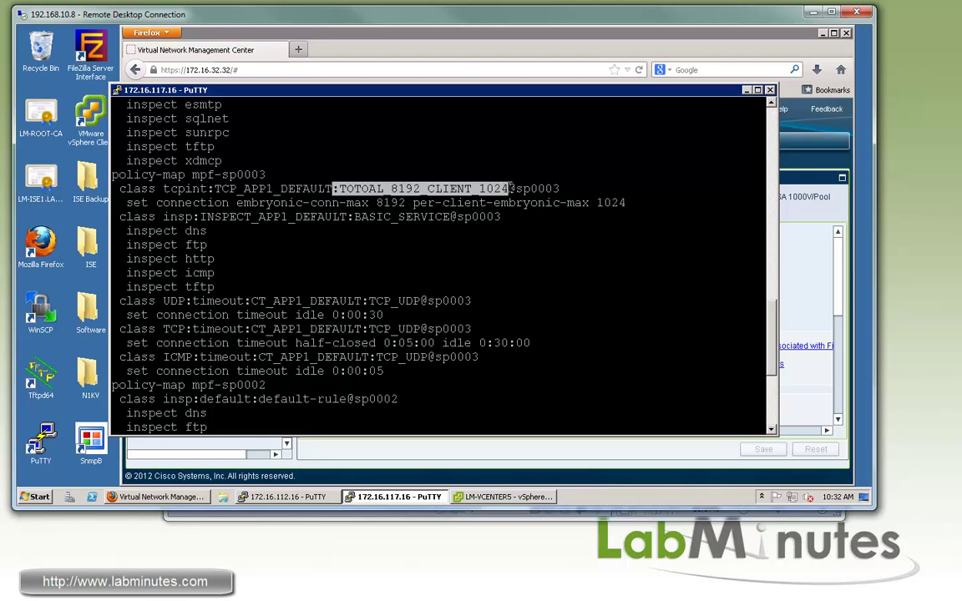
left_click_drag(157, 203, 607, 205)
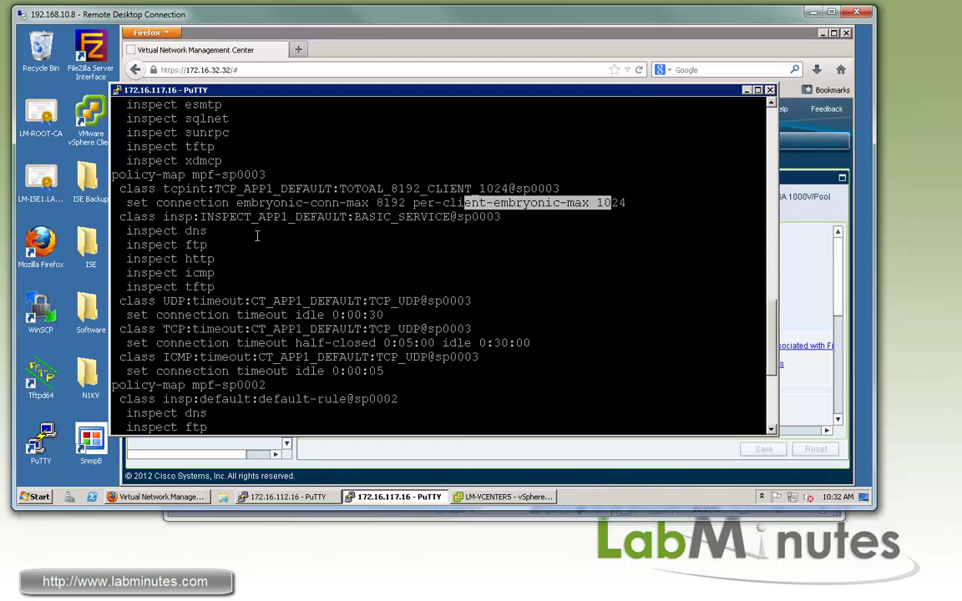
left_click_drag(165, 217, 219, 286)
left_click_drag(178, 231, 224, 287)
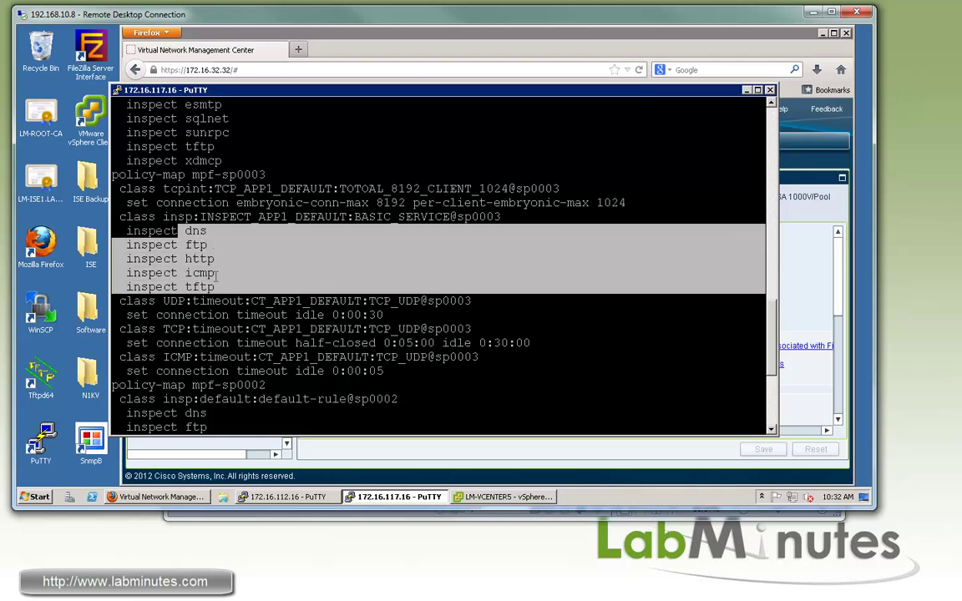
left_click_drag(216, 287, 171, 230)
Highlight the CT_APP1_DEFAULT UDP idle, TCP half-closed, TCP idle 0:30:00 and ICMP timeouts.
scroll(234, 203, "down", 2)
mouse_move(256, 203)
left_mouse_down()
mouse_move(244, 203)
mouse_move(273, 203)
left_mouse_up()
left_click_drag(378, 217, 141, 216)
left_click(292, 244)
left_click_drag(344, 244, 172, 244)
left_click(238, 251)
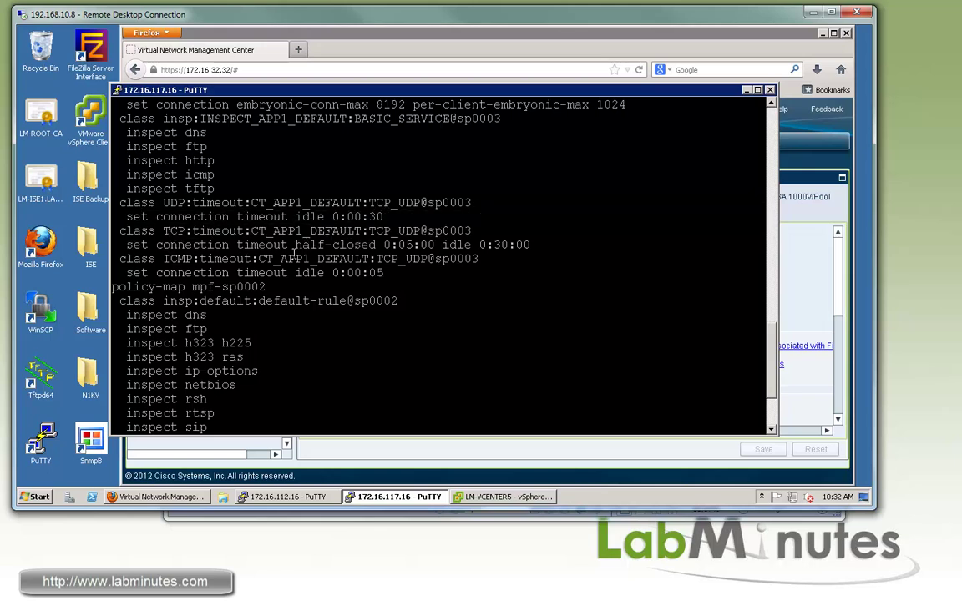
left_click_drag(373, 245, 170, 245)
left_click_drag(442, 244, 531, 244)
left_click_drag(156, 273, 267, 273)
left_click_drag(120, 258, 369, 259)
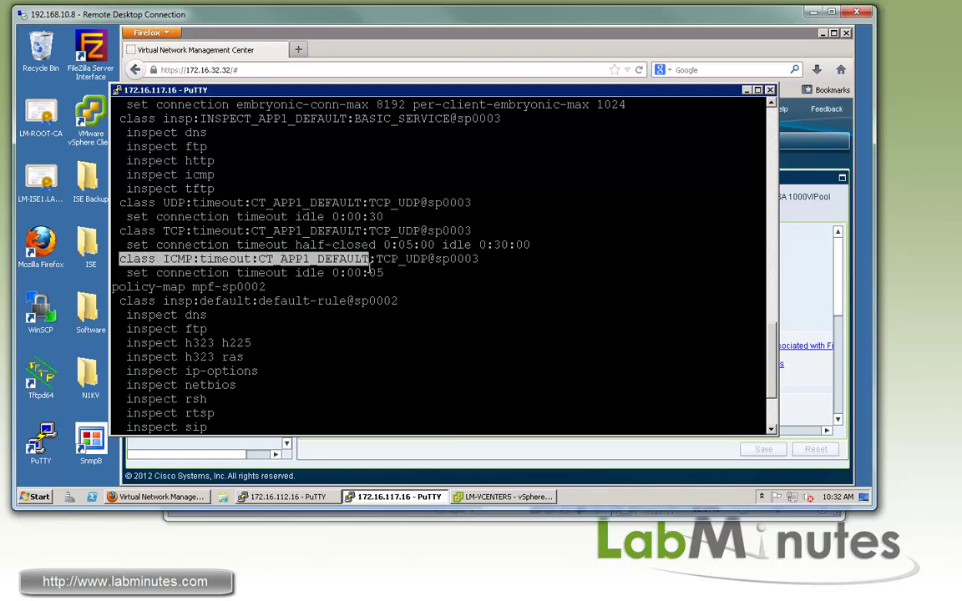
left_click(316, 282)
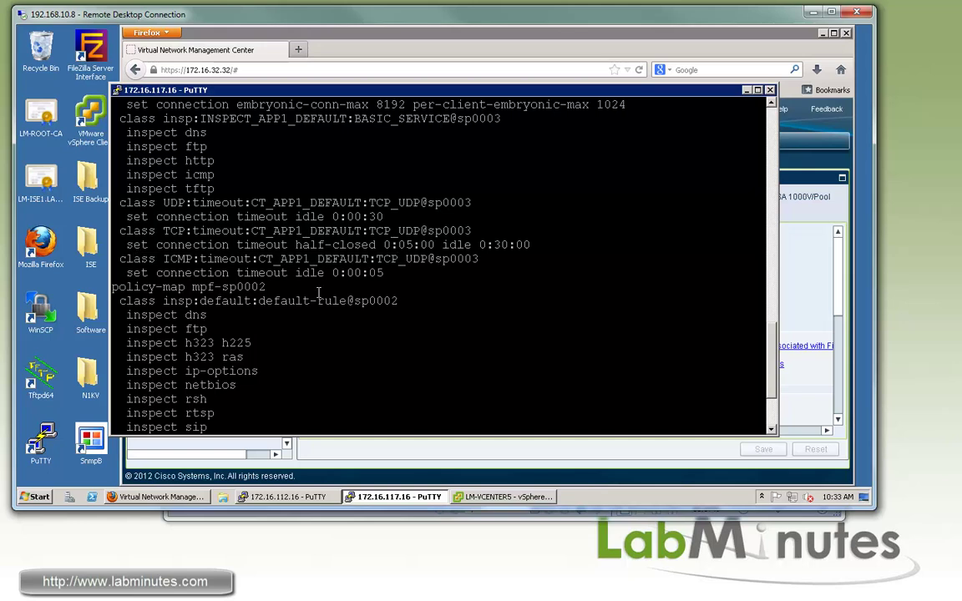
scroll(318, 293, "down", 3)
Run 'sh run class-map' and highlight the TCP/UDP timeout access-lists and default-inspection-traffic match.
type("sh class-ma")
key("Return")
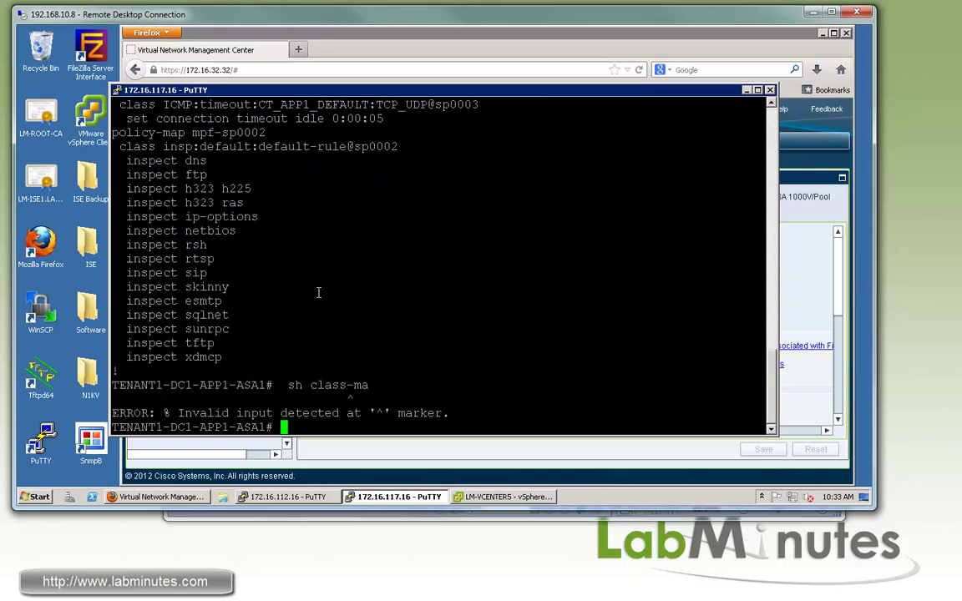
type("sh run class-ma")
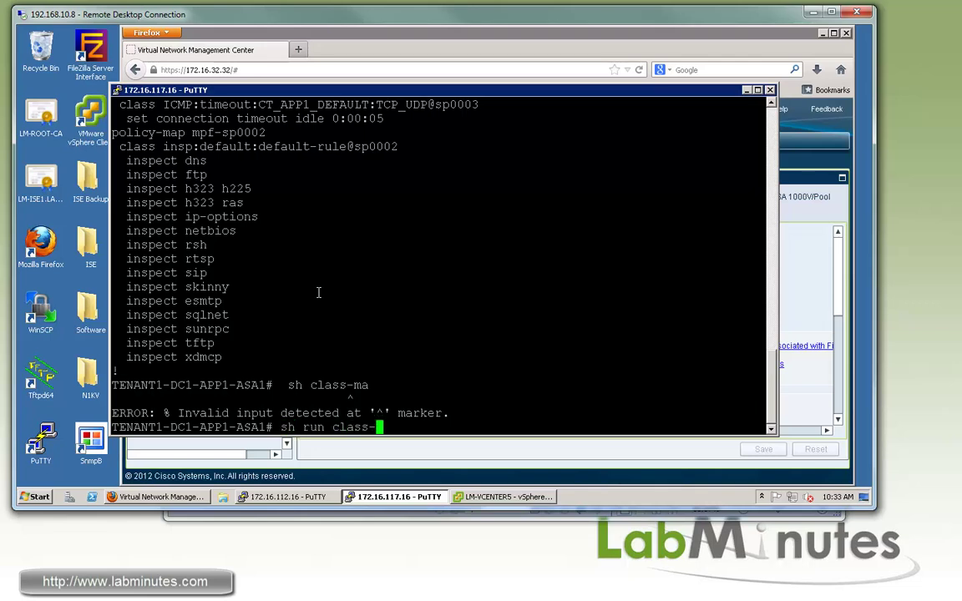
key("Return")
left_click_drag(189, 370, 397, 371)
left_click_drag(185, 400, 268, 399)
left_click_drag(384, 371, 208, 371)
left_click_drag(342, 342, 192, 342)
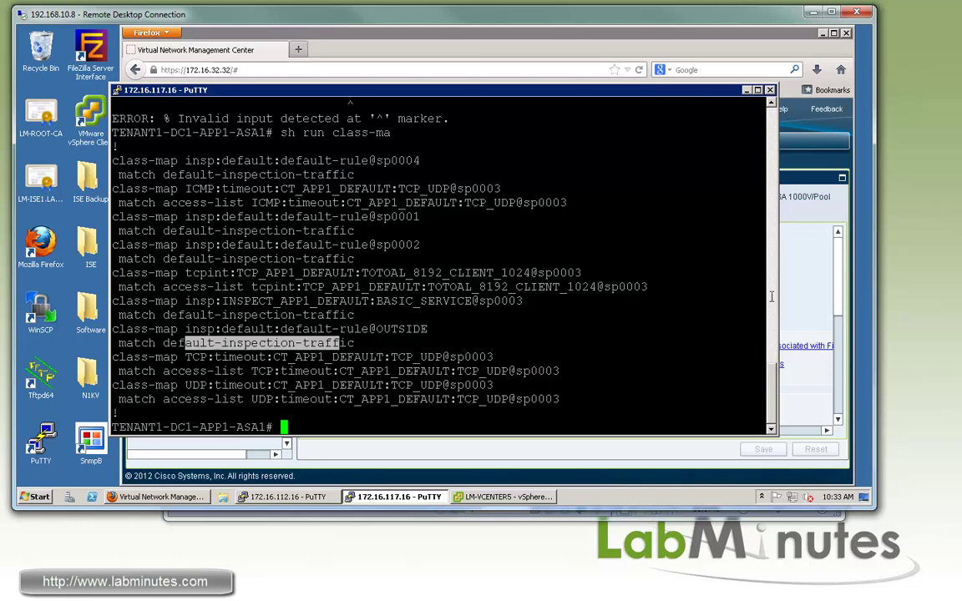
Run 'sh run | in audit' and highlight interface sp0003 on the ip audit interface lines.
type("sh run | in ")
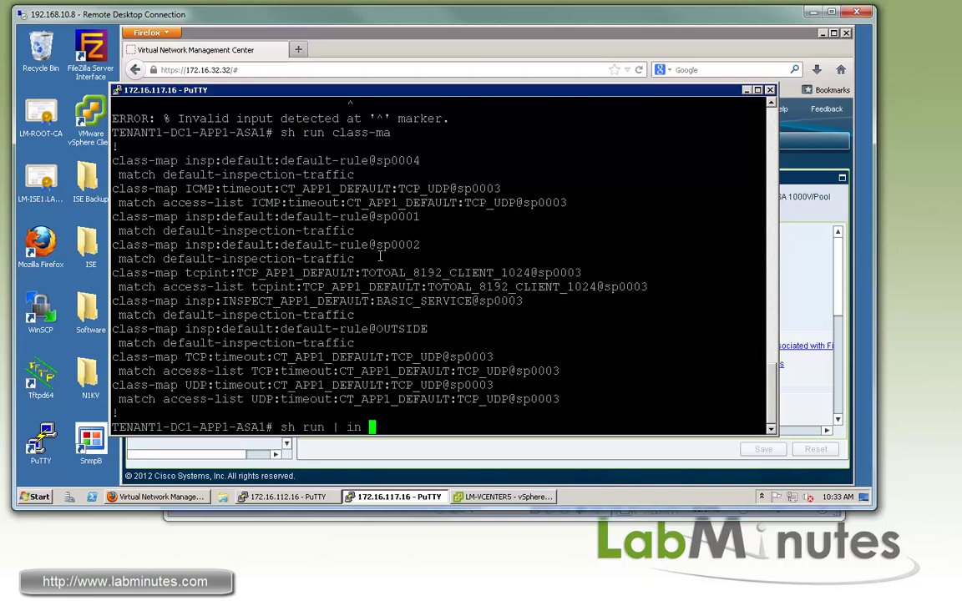
type("audit")
key("Return")
double_click(271, 399)
double_click(292, 413)
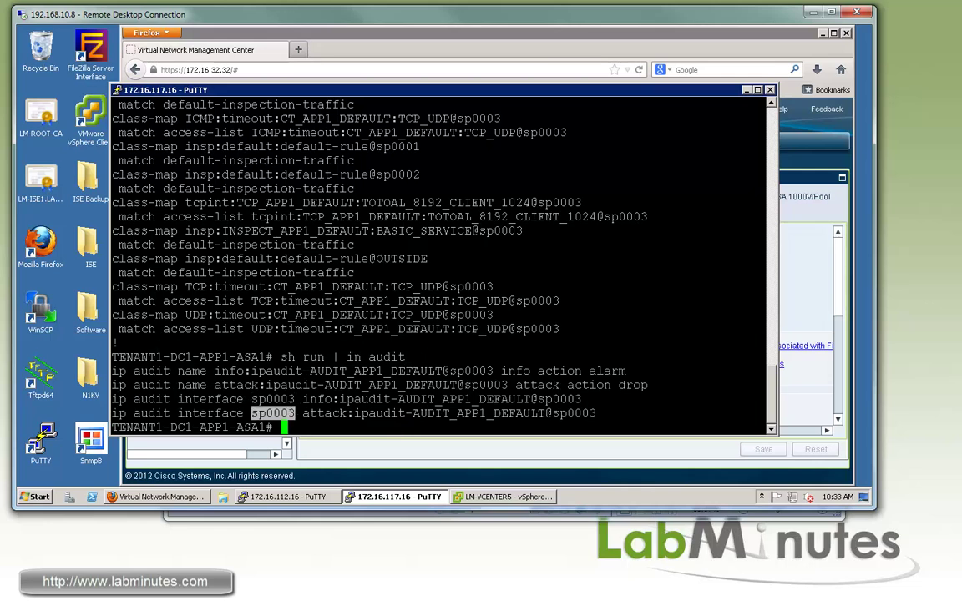
double_click(272, 399)
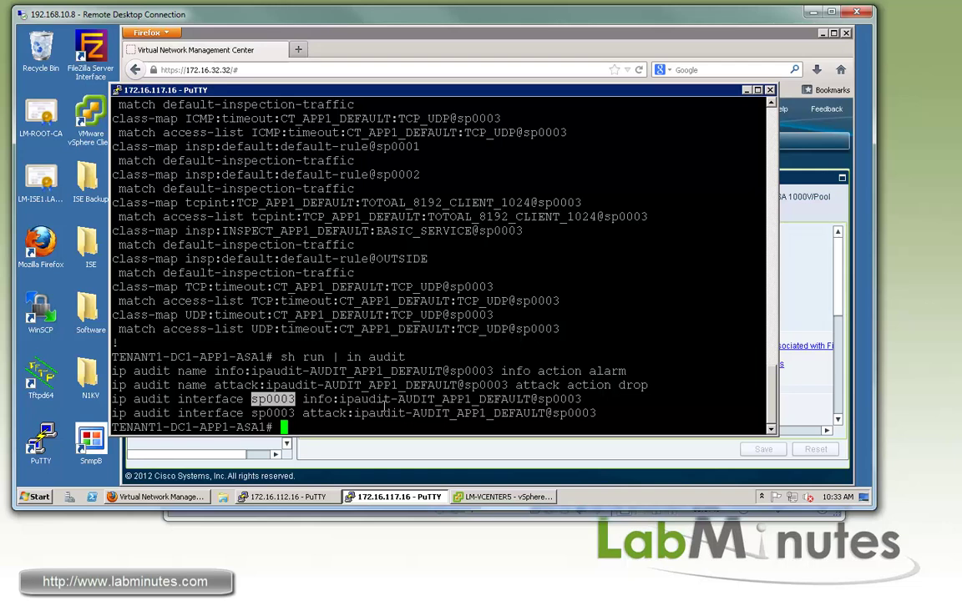
triple_click(317, 400)
double_click(317, 399)
left_click(322, 411)
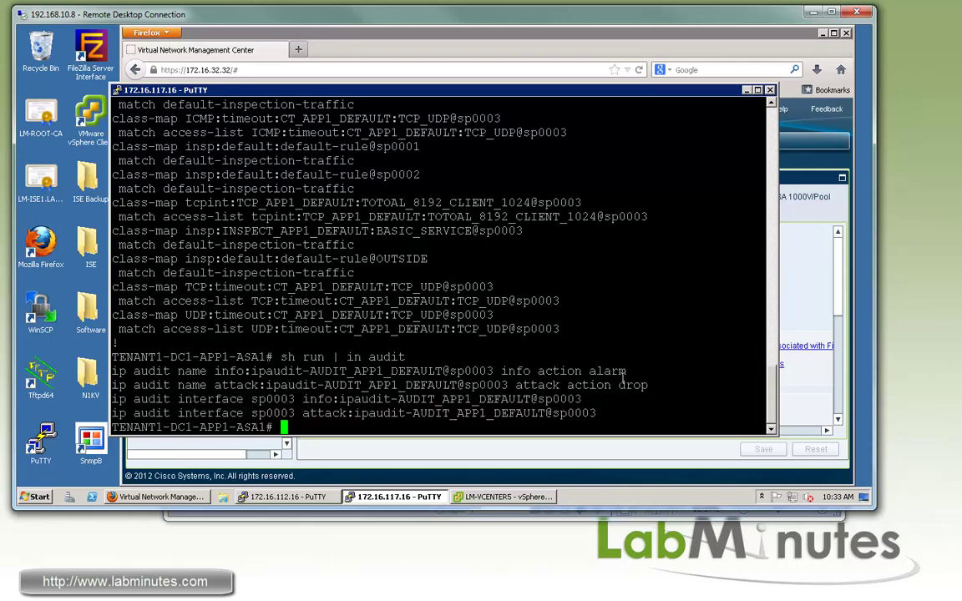
Highlight the ip audit info action alarm and attack action drop lines, plus both interface lines.
left_click_drag(627, 371, 479, 372)
triple_click(614, 371)
double_click(614, 371)
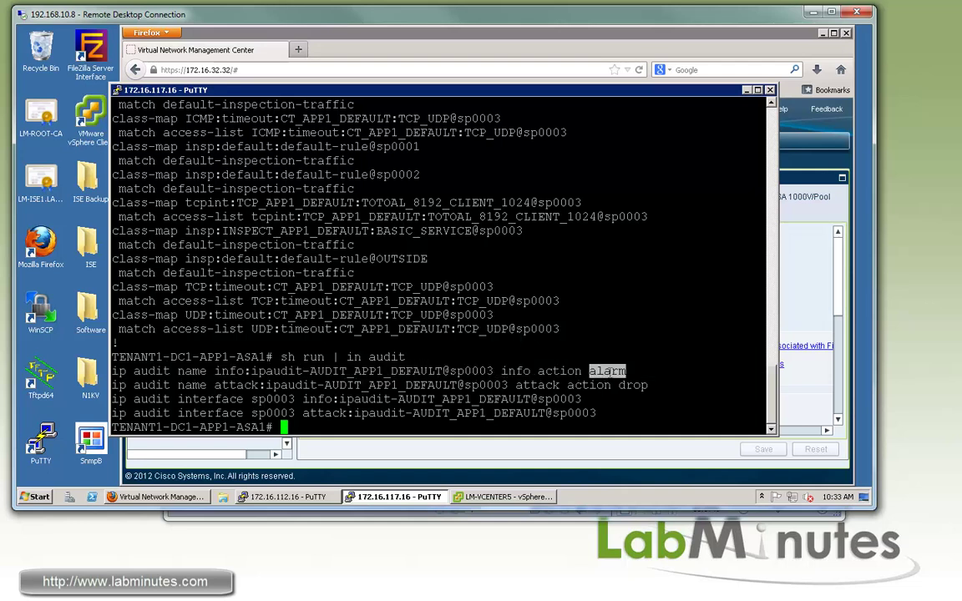
double_click(539, 385)
double_click(633, 385)
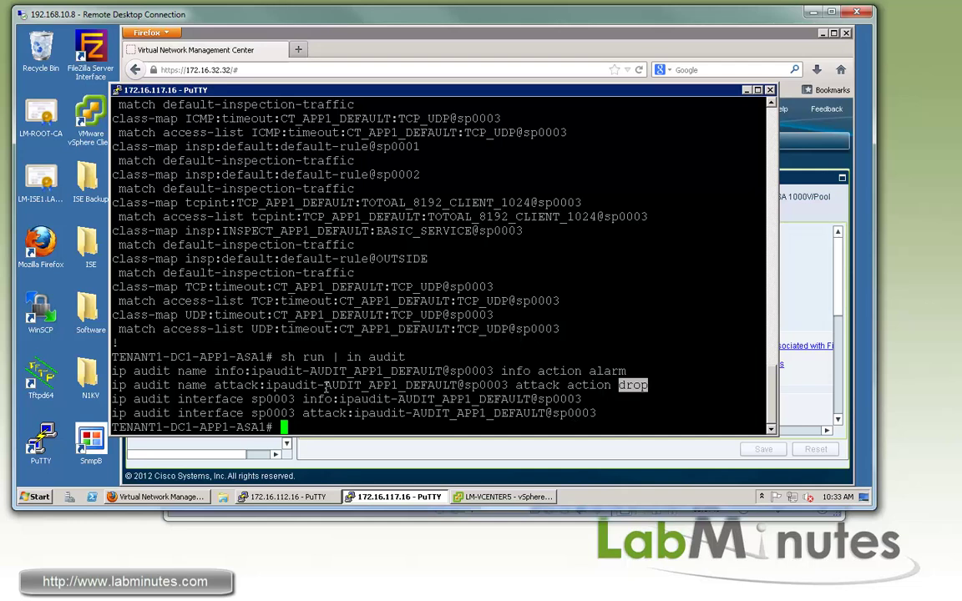
left_click_drag(463, 385, 215, 371)
left_click_drag(177, 400, 597, 412)
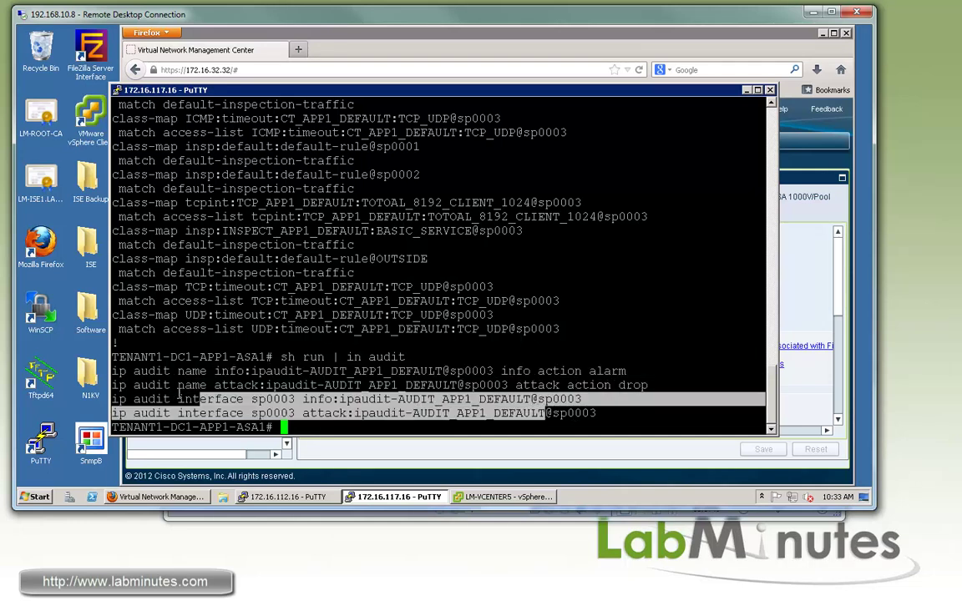
Run 'sh run nat' on the ASA to list its NAT rules.
key("Return")
key("Return")
key("Return")
type("sh run ")
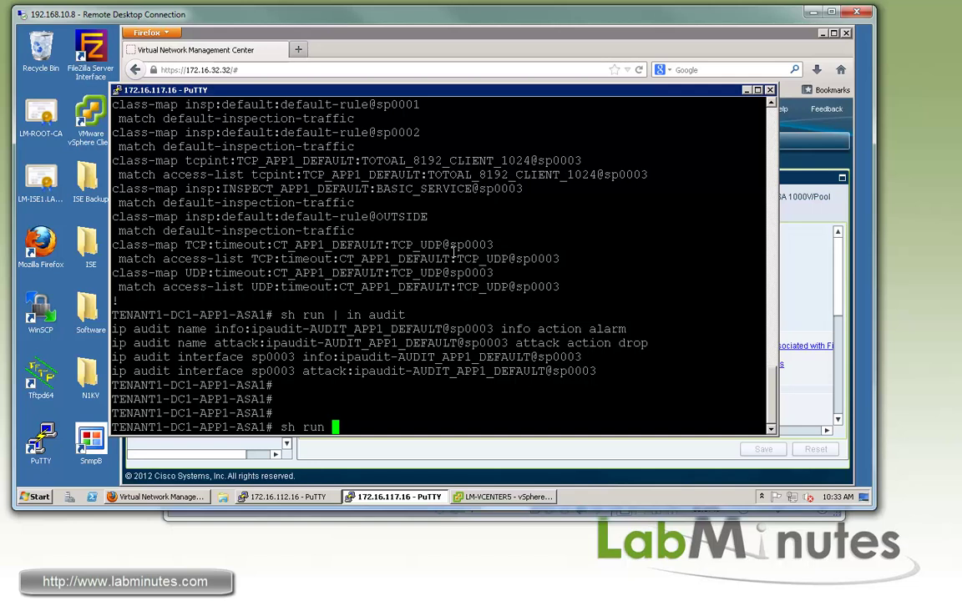
type("nat")
key("Return")
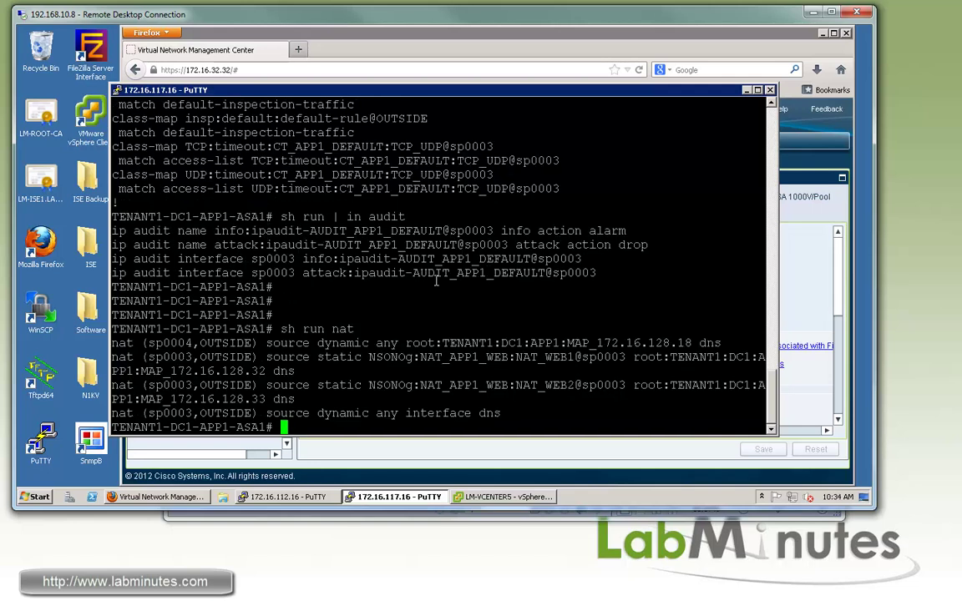
key("Return")
key("Return")
Highlight the static NAT rules for WEB1 and WEB2 and the dynamic interface PAT rule.
left_click_drag(501, 373, 125, 330)
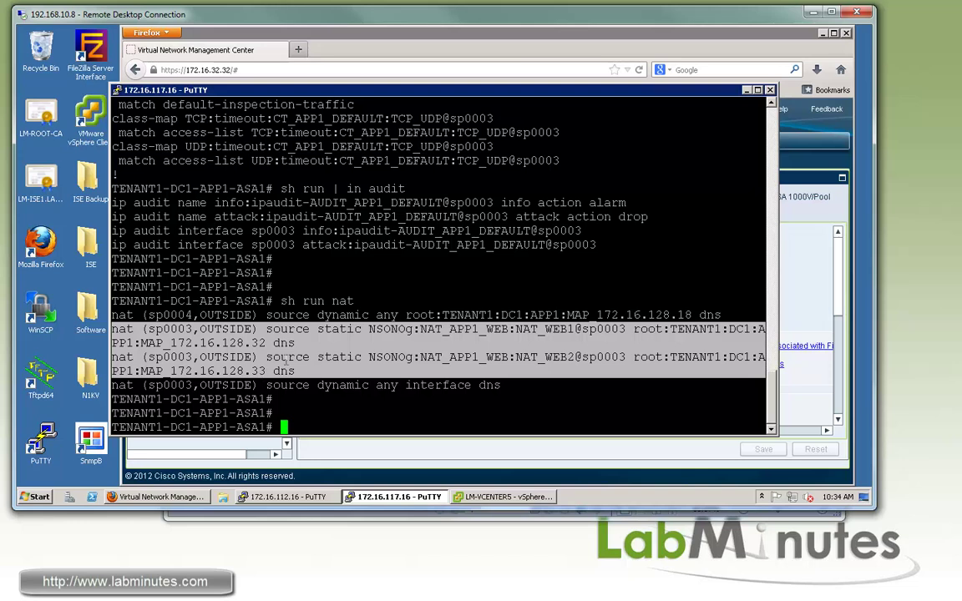
left_click_drag(317, 386, 406, 386)
left_click_drag(197, 386, 505, 385)
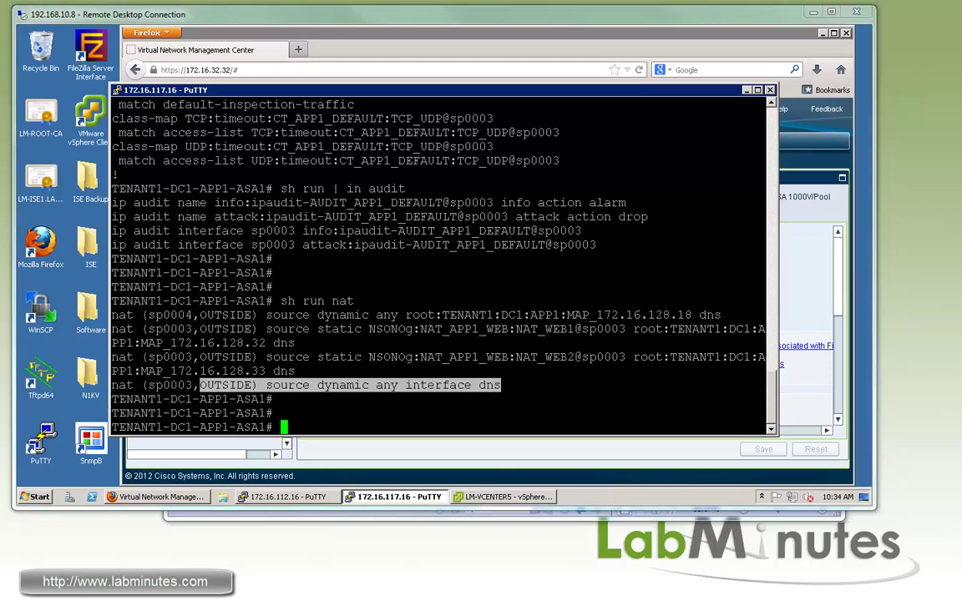
left_click(385, 378)
left_click_drag(404, 378, 188, 315)
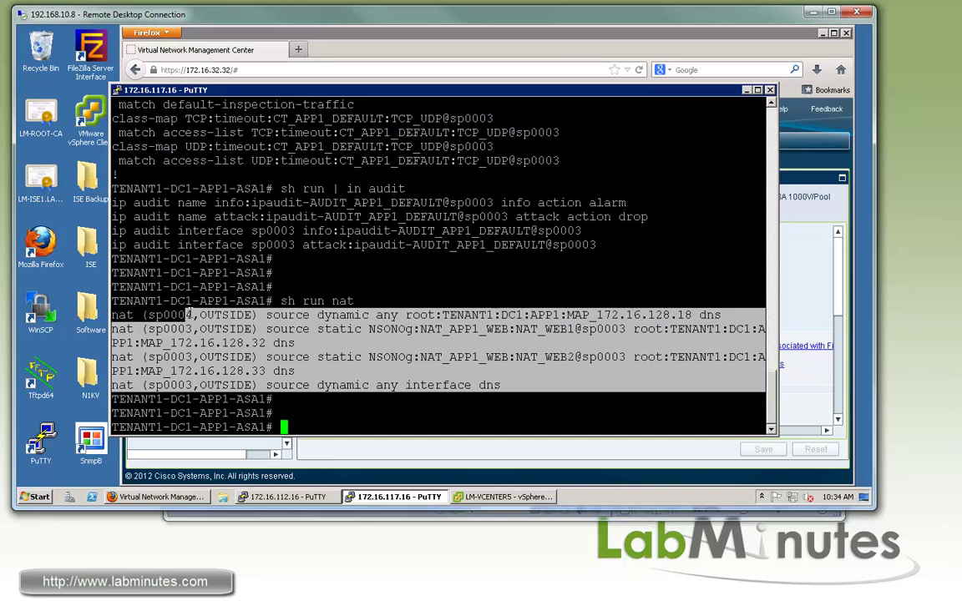
left_click_drag(163, 315, 362, 385)
left_click_drag(465, 385, 112, 315)
left_click(343, 342)
left_click_drag(170, 314, 364, 367)
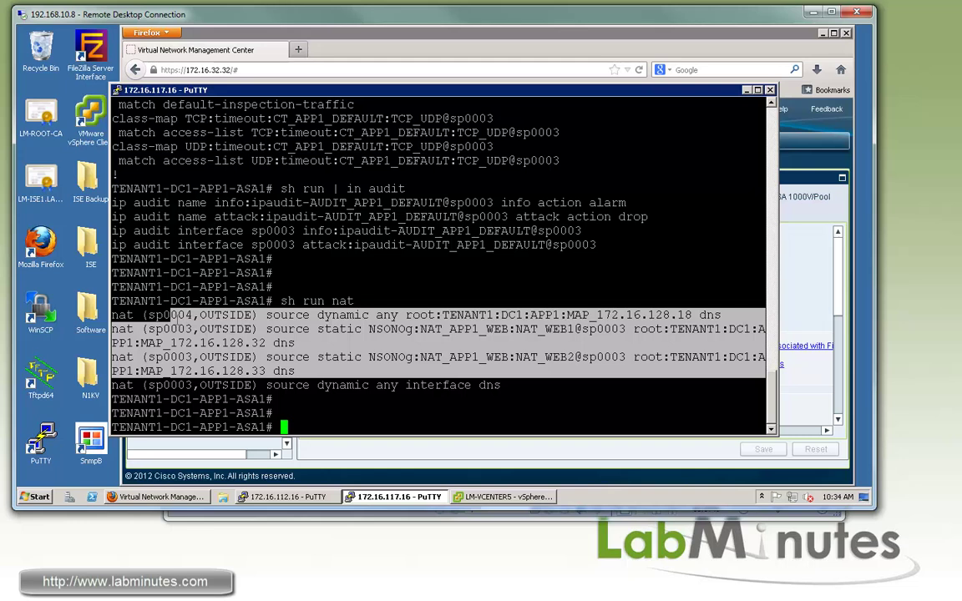
left_click_drag(149, 315, 191, 315)
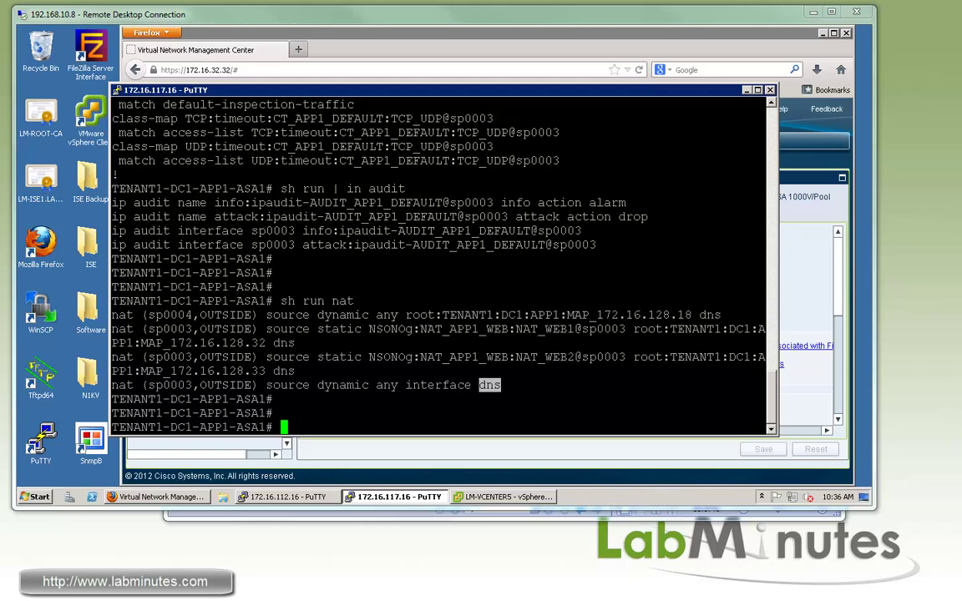
In WEB1's console, start a ping to 10.0.1.1.
key("alt+Tab")
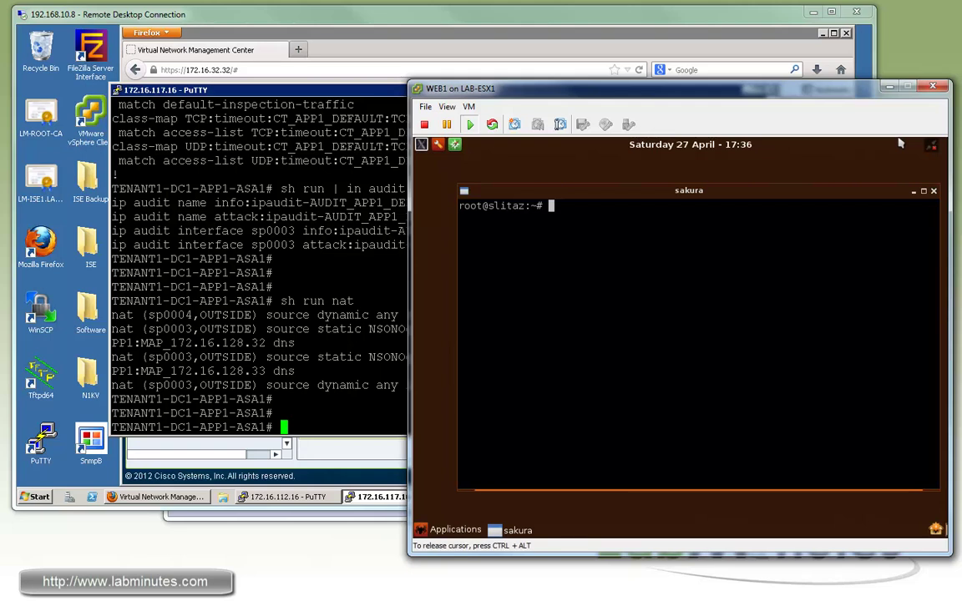
key("Return")
key("Return")
type("ping 1")
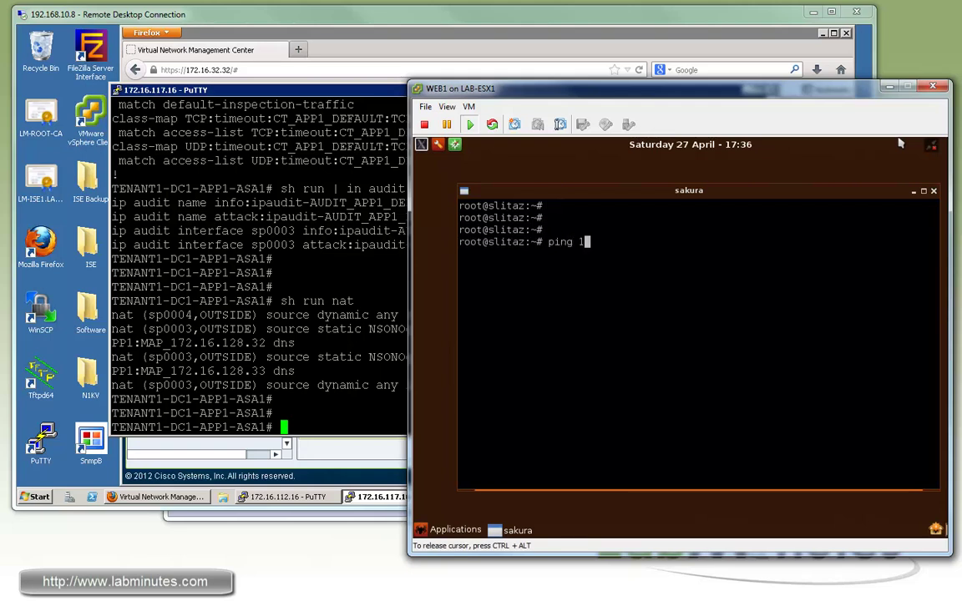
type("0.0.1.1")
key("Return")
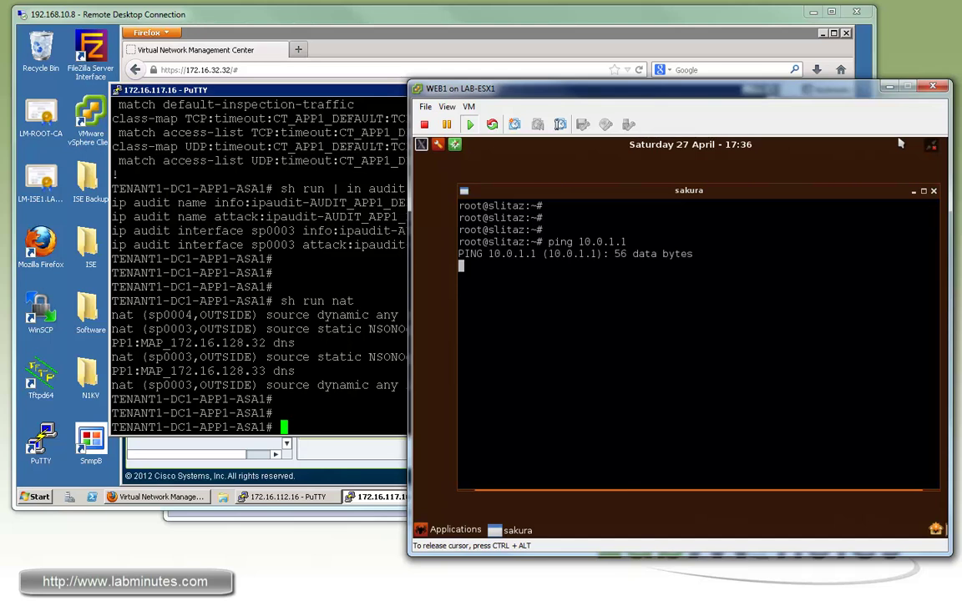
key("F9")
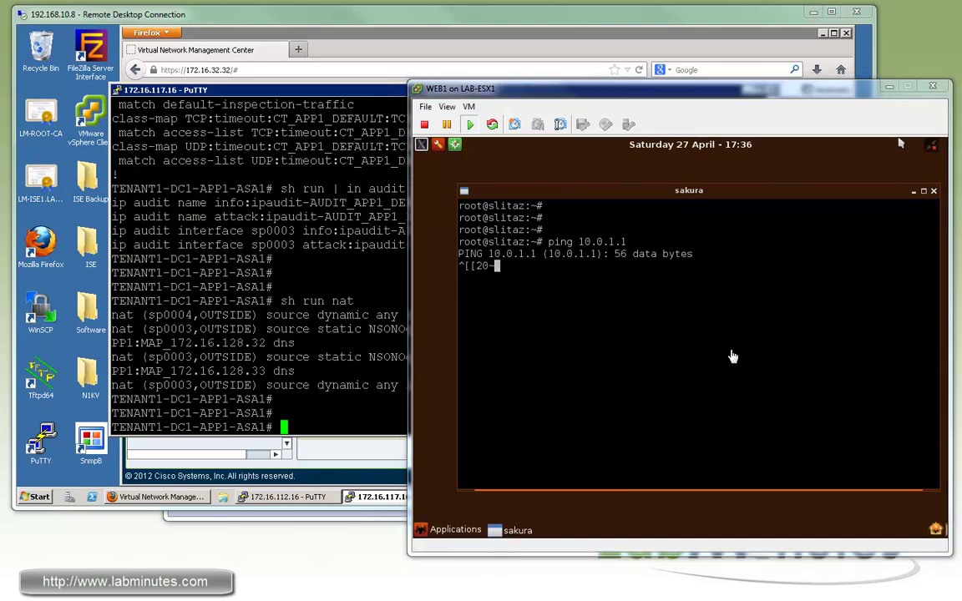
Start Manage Hosts on the LM-N1KV switch for host 172.16.32.4, advancing to VM networking.
left_click(497, 498)
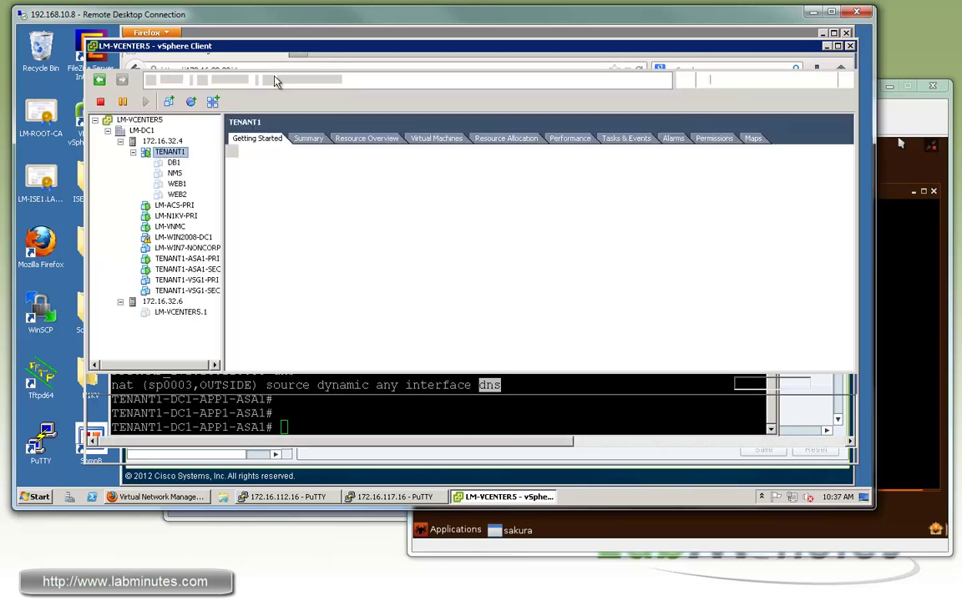
left_click(256, 79)
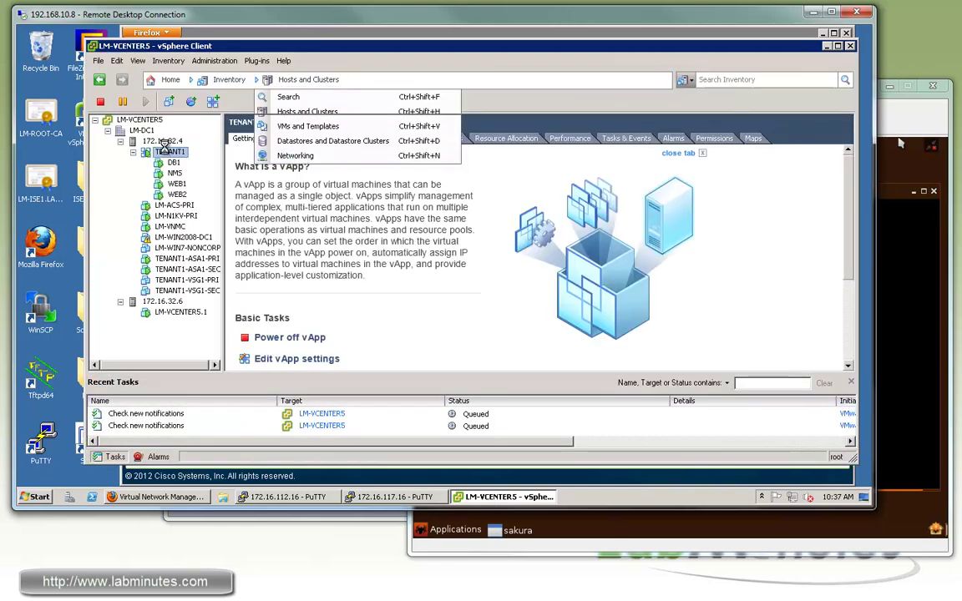
left_click(297, 156)
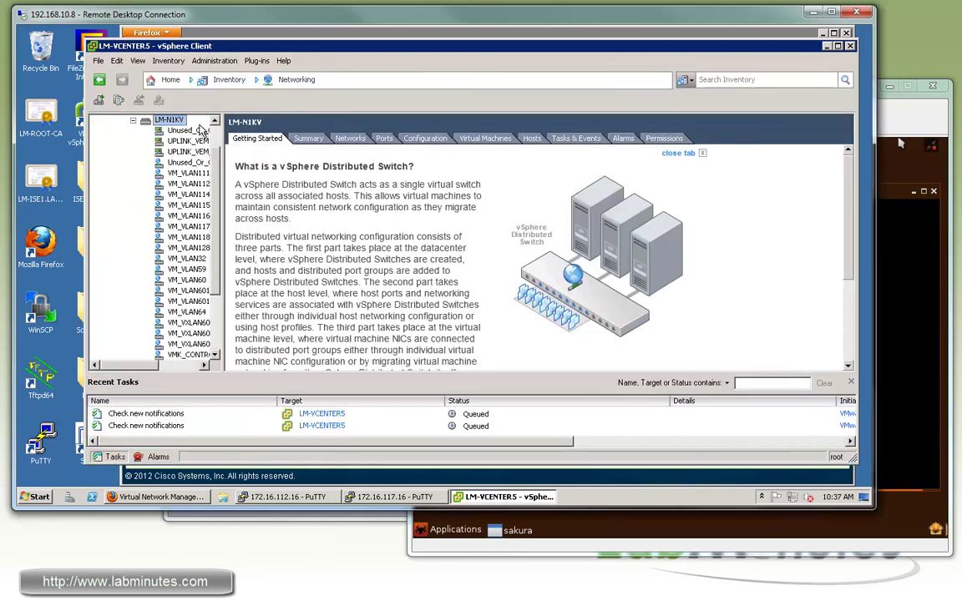
right_click(171, 121)
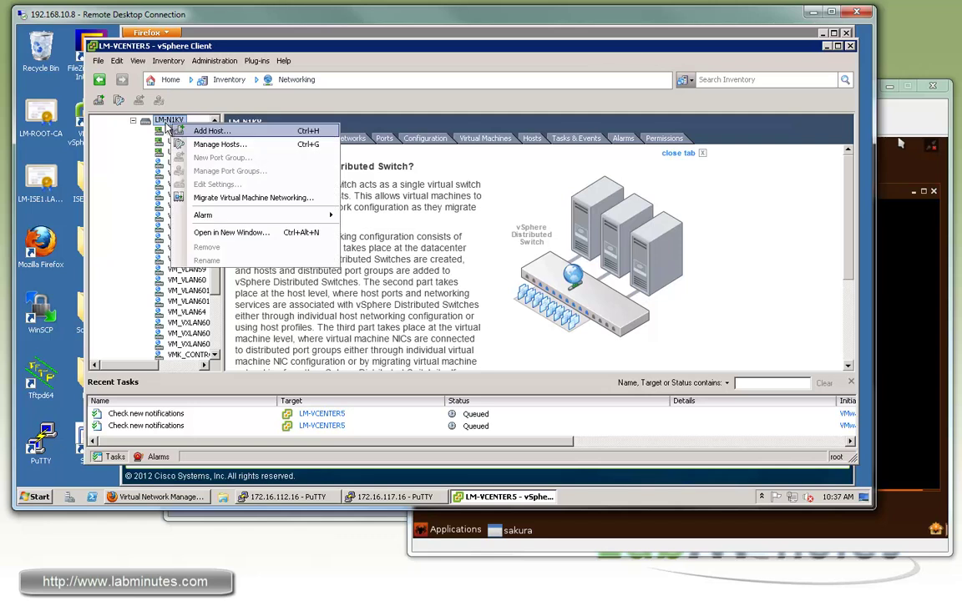
left_click(219, 144)
left_click(355, 125)
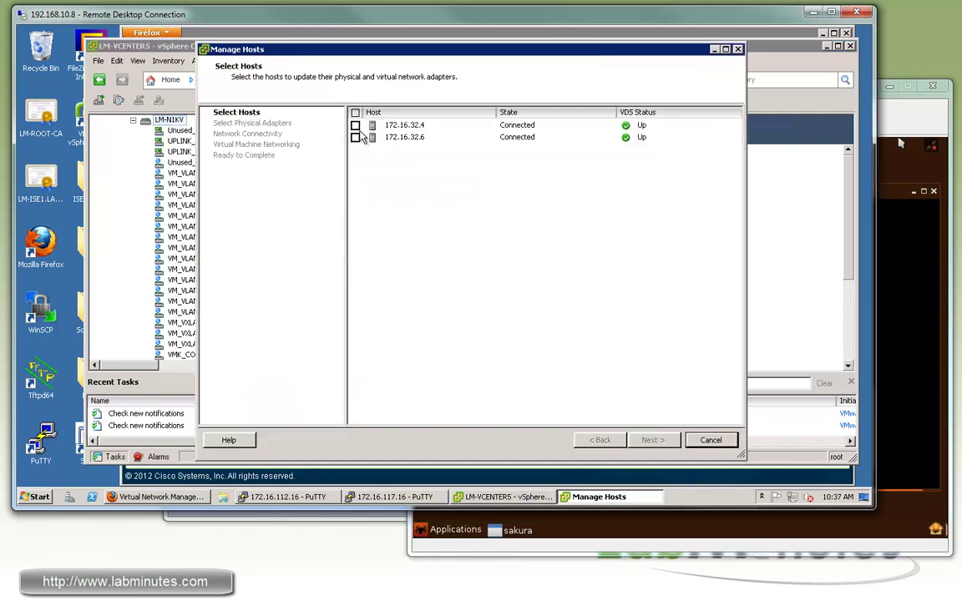
left_click(654, 441)
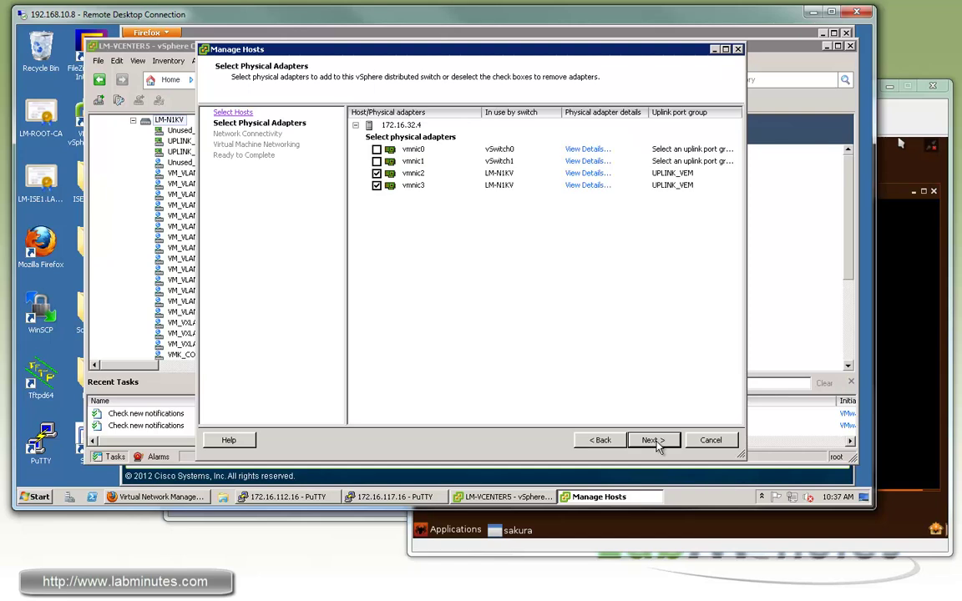
left_click(654, 441)
left_click(654, 441)
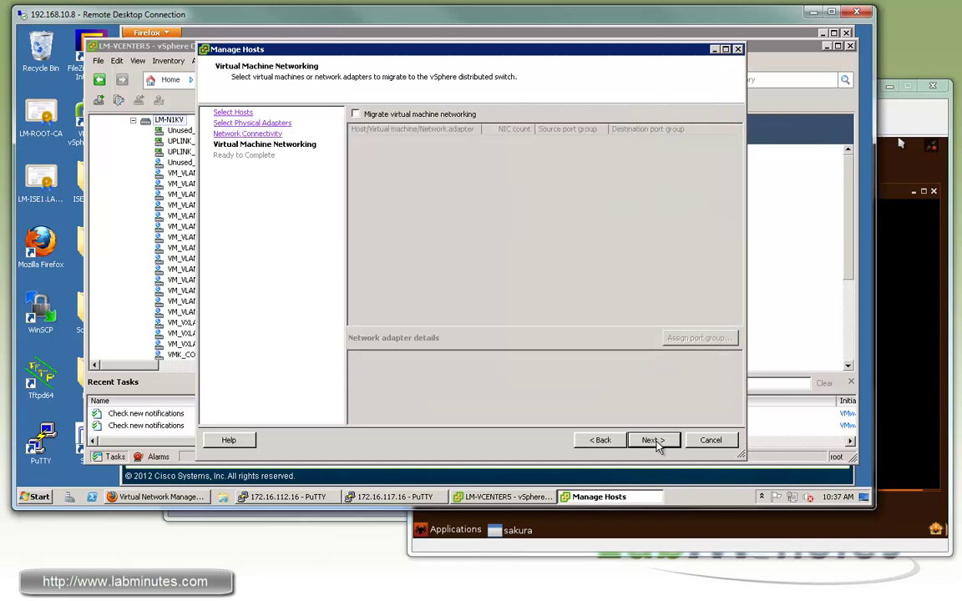
Enable VM networking migration and assign NMS to VM_VXLAN6010_TENANT1_APP1_WEB.
left_click(356, 114)
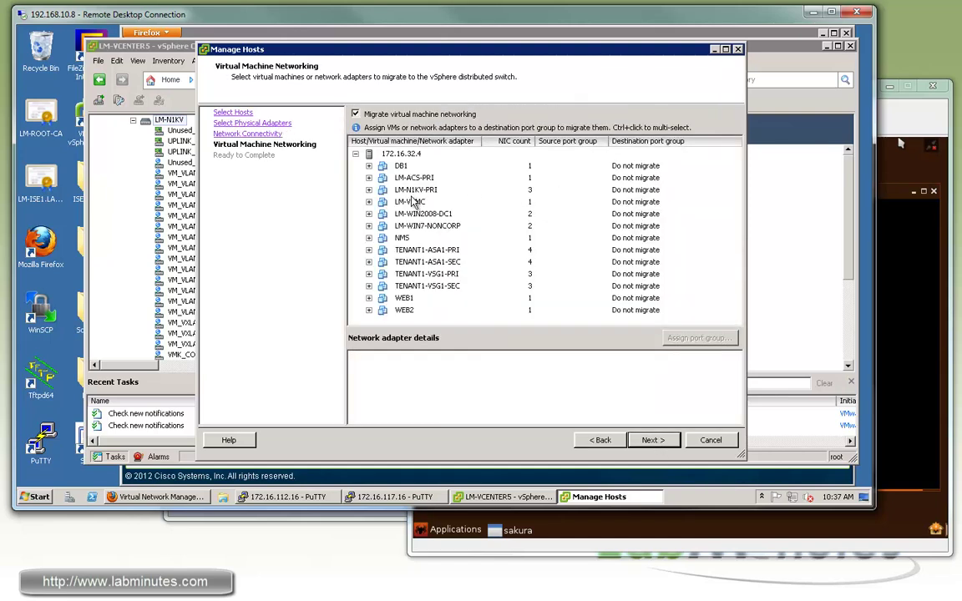
left_click(531, 239)
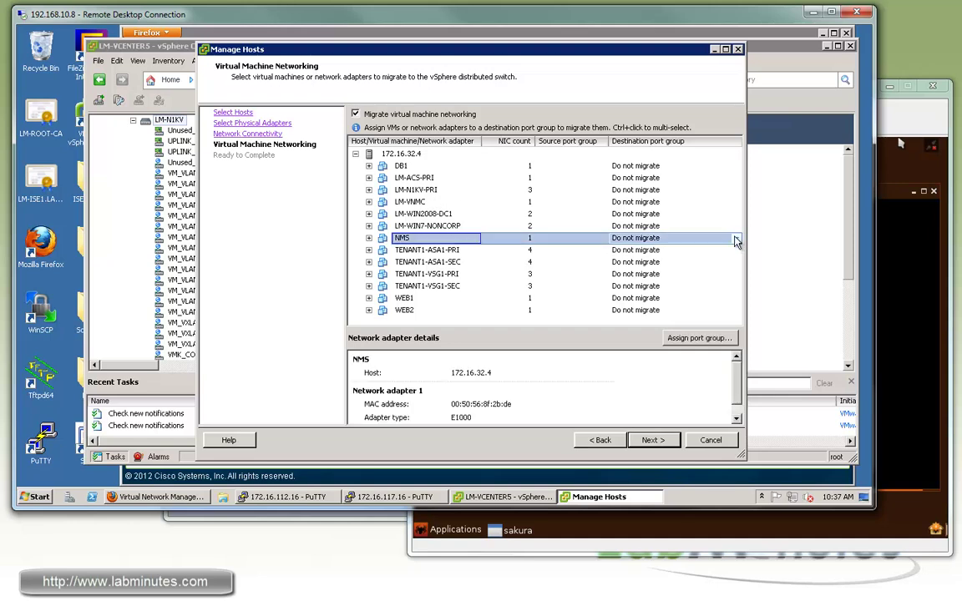
left_click(737, 240)
left_click(737, 240)
left_click(738, 288)
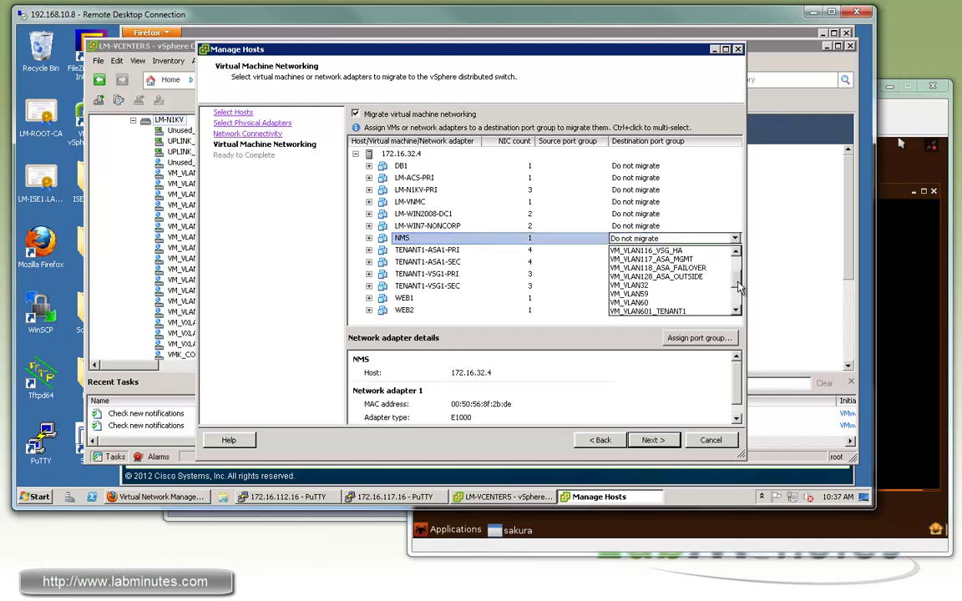
scroll(738, 289, "down", 3)
left_click(648, 278)
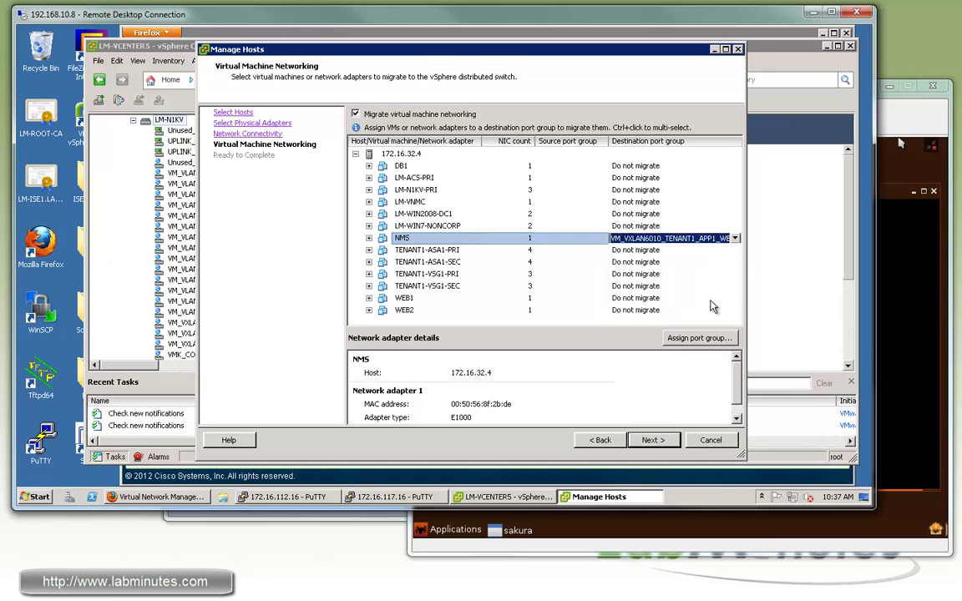
Assign WEB1 and WEB2 to the VM_VXLAN6010_TENANT1_APP1_WEB port group.
left_click(735, 300)
left_click(735, 300)
left_click(735, 298)
scroll(660, 330, "down", 3)
left_click(651, 328)
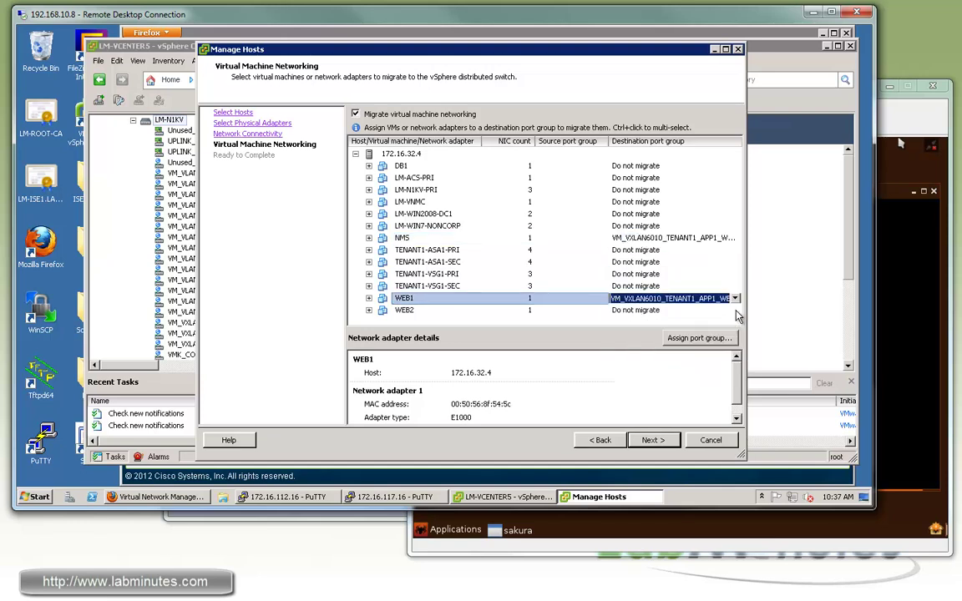
left_click(737, 311)
left_click(736, 311)
left_click(735, 311)
scroll(737, 371, "down", 3)
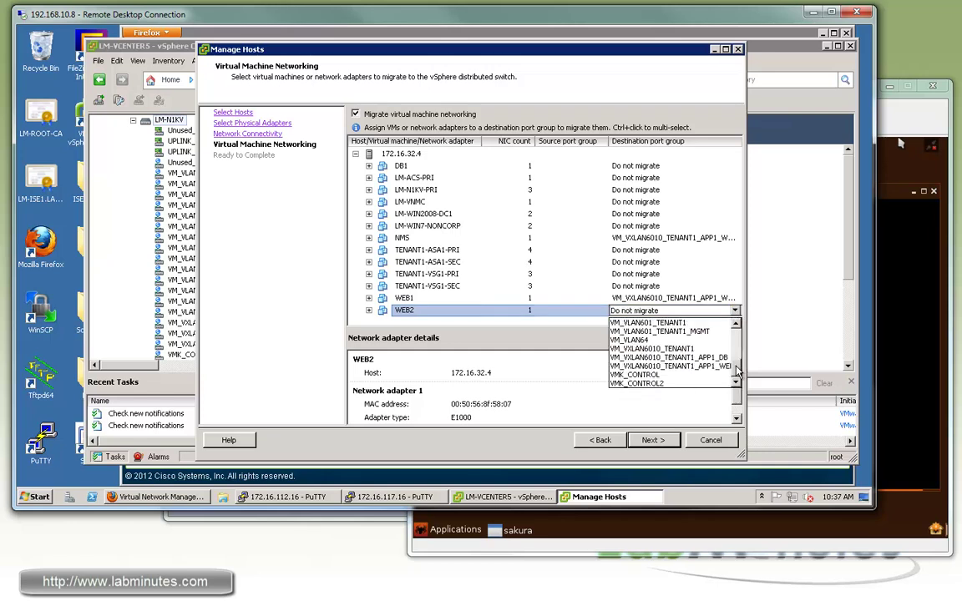
left_click(667, 365)
Finish the wizard to apply the adapter migrations.
left_click(655, 441)
left_click(663, 445)
left_click(895, 118)
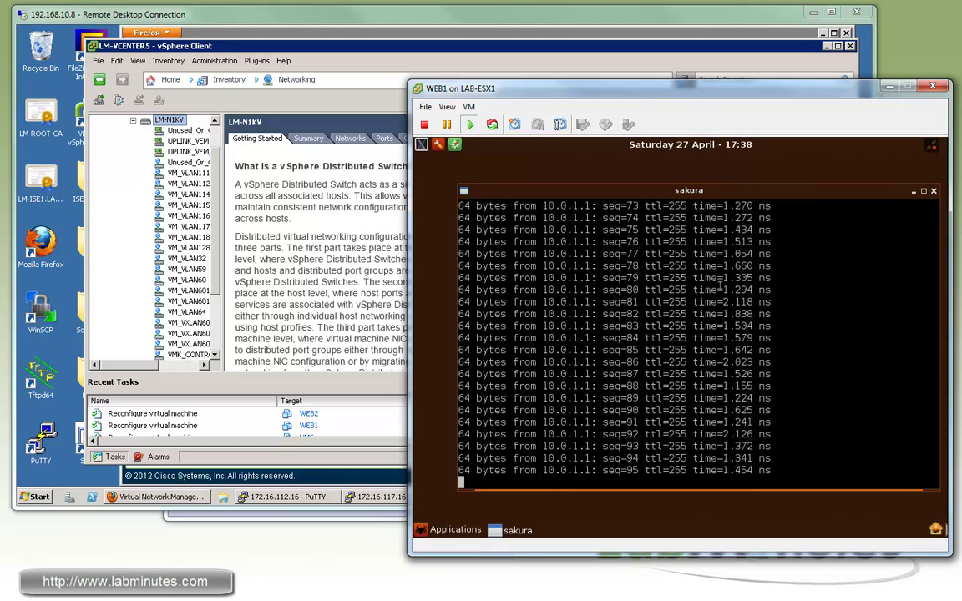
Stop WEB1's ping to 10.0.1.1, then ping 10.0.1.33 and get 0% loss.
left_click(720, 285)
key("ctrl+c")
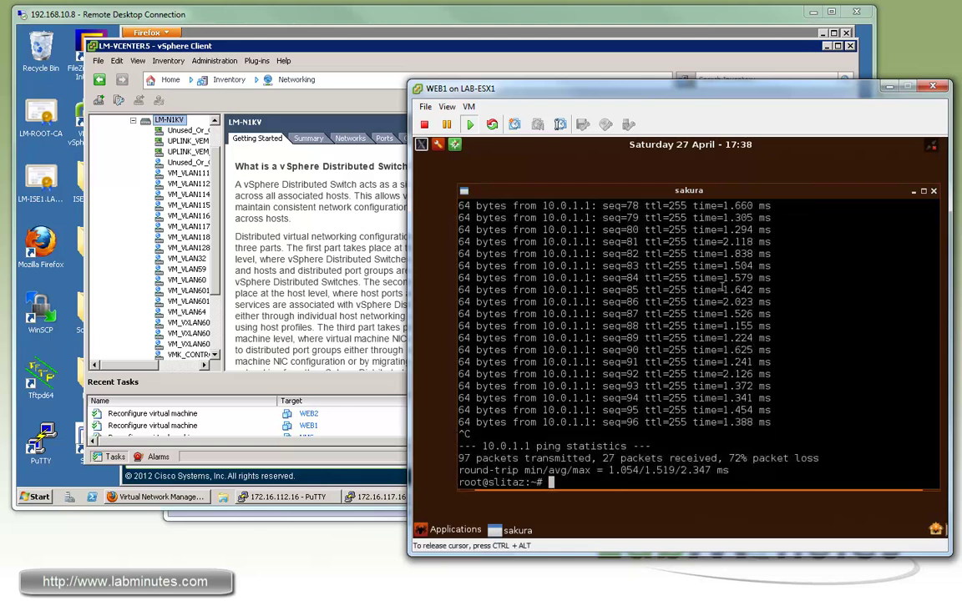
type("ping 10.0.1.")
type("22")
key("BackSpace")
key("BackSpace")
type("33")
key("Return")
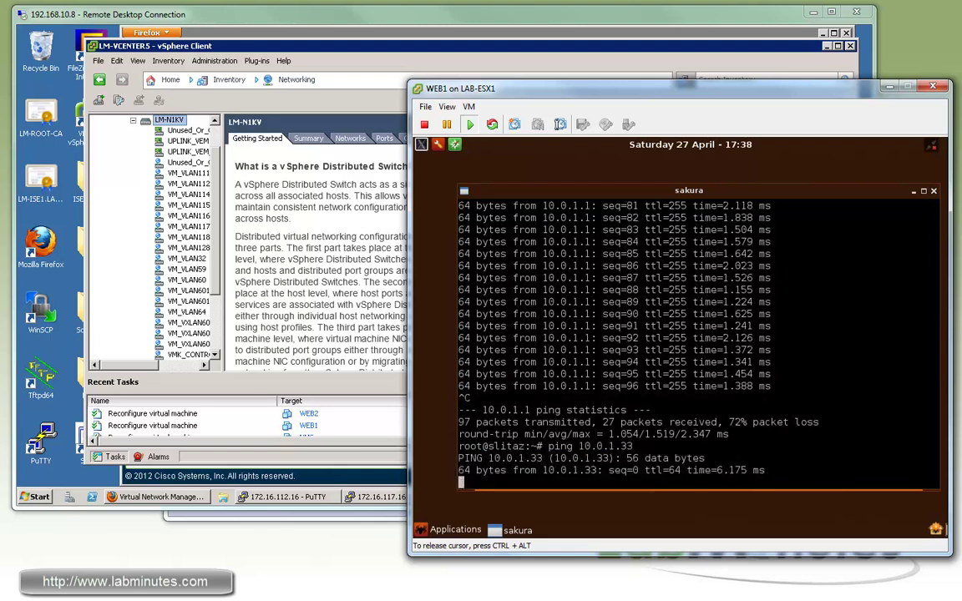
key("ctrl+c")
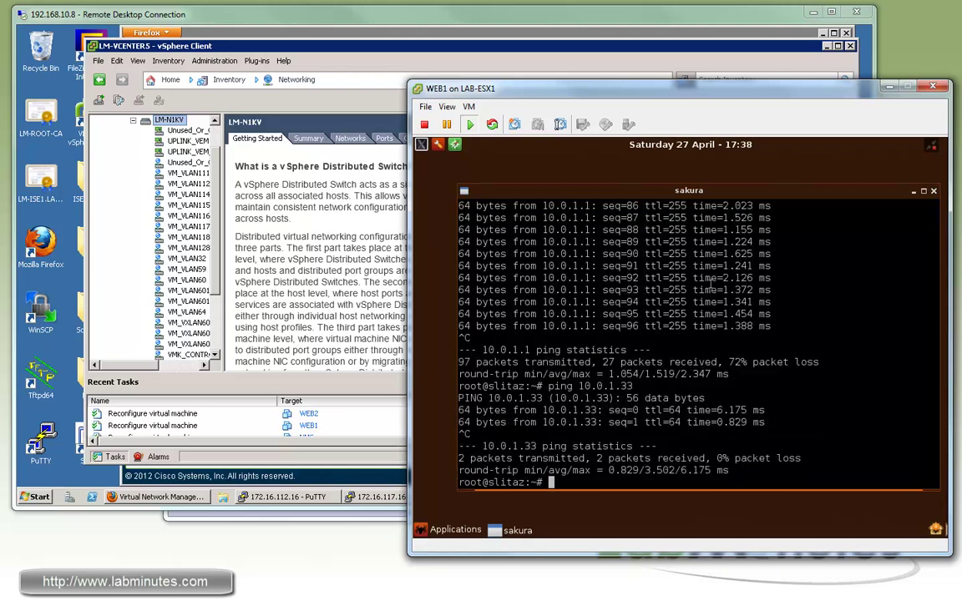
Enable 'debug ip icmp' on Sw1 in SecureCRT.
key("alt+Tab")
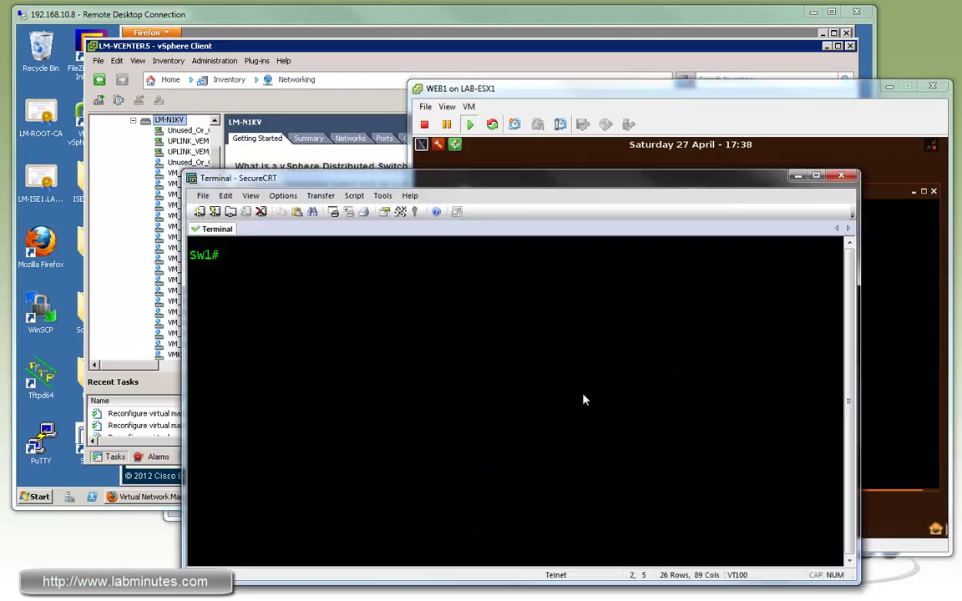
type("sh")
key("BackSpace")
key("BackSpace")
type("deb ip cimp")
key("Return")
type("s")
key("BackSpace")
type("deb ip ocmp")
key("Return")
key("Return")
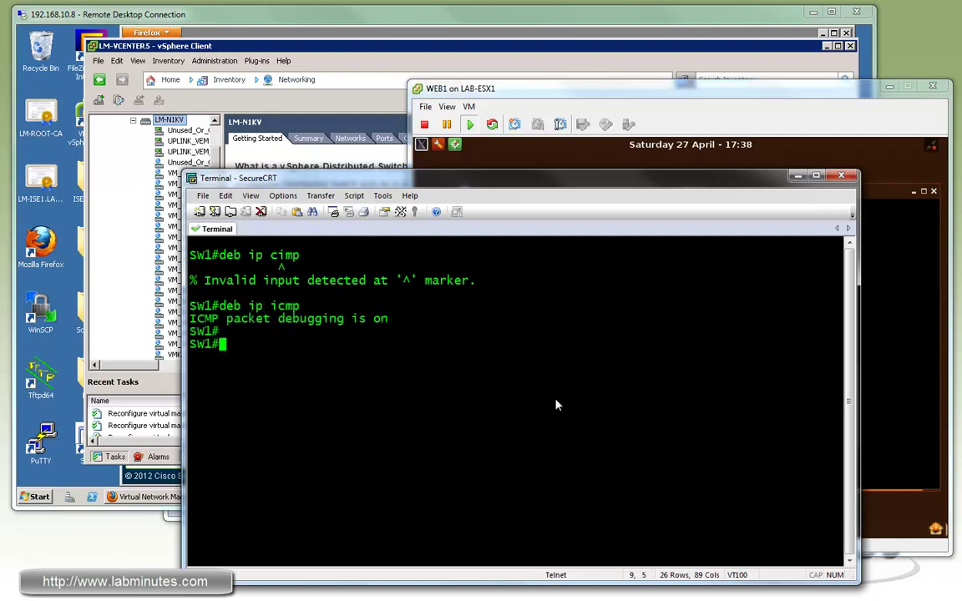
Ping 172.16.128.1 from WEB1 and mark the 172.16.128.32 destination in Sw1's debug.
left_click(568, 159)
type("ping 172.")
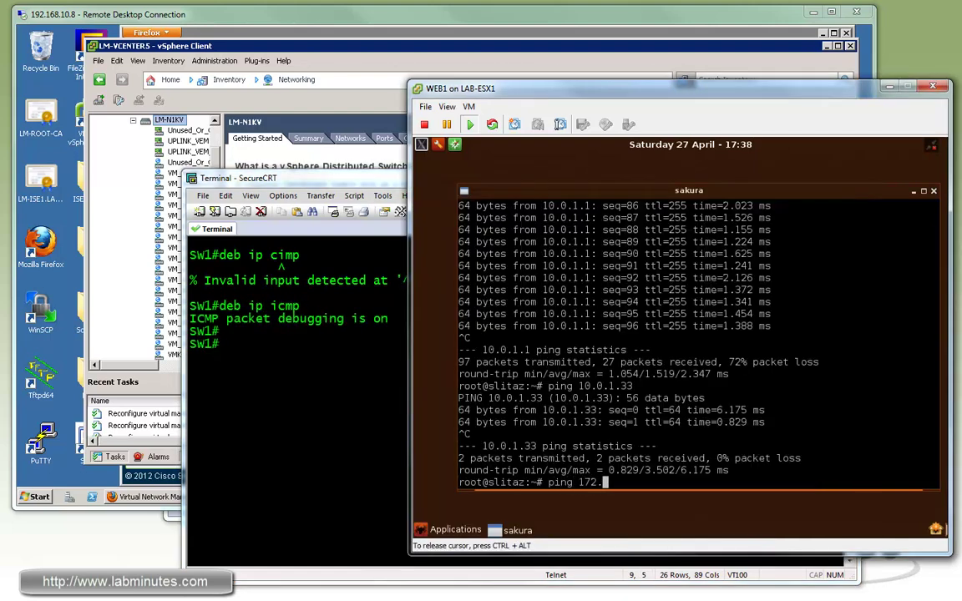
type("16.128.1")
key("Return")
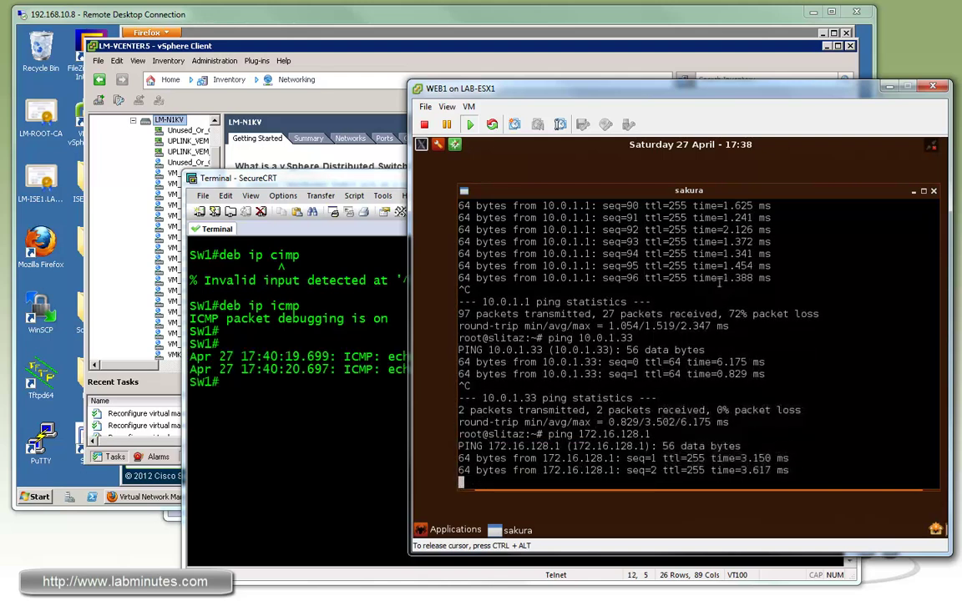
key("ctrl+c")
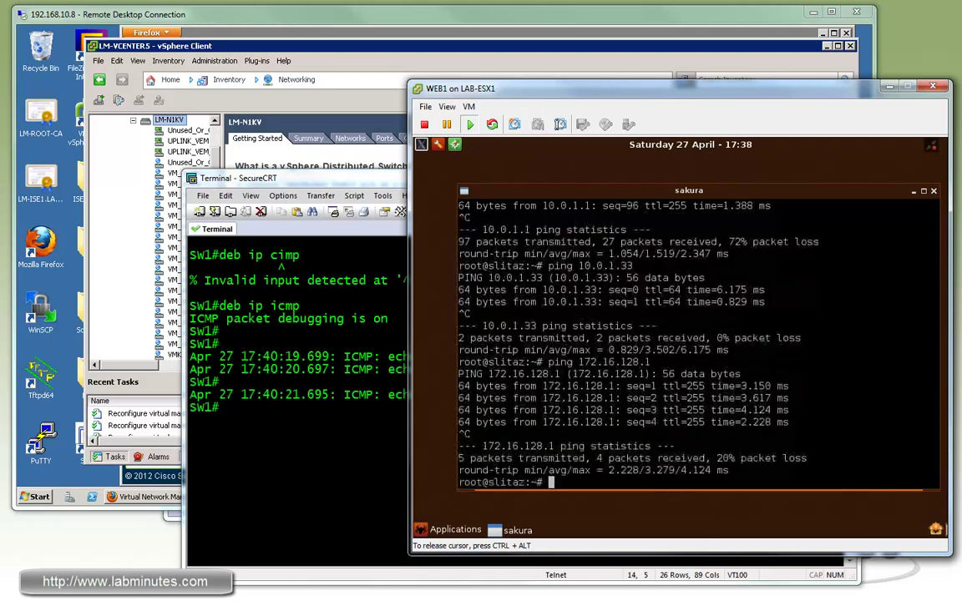
left_click(393, 417)
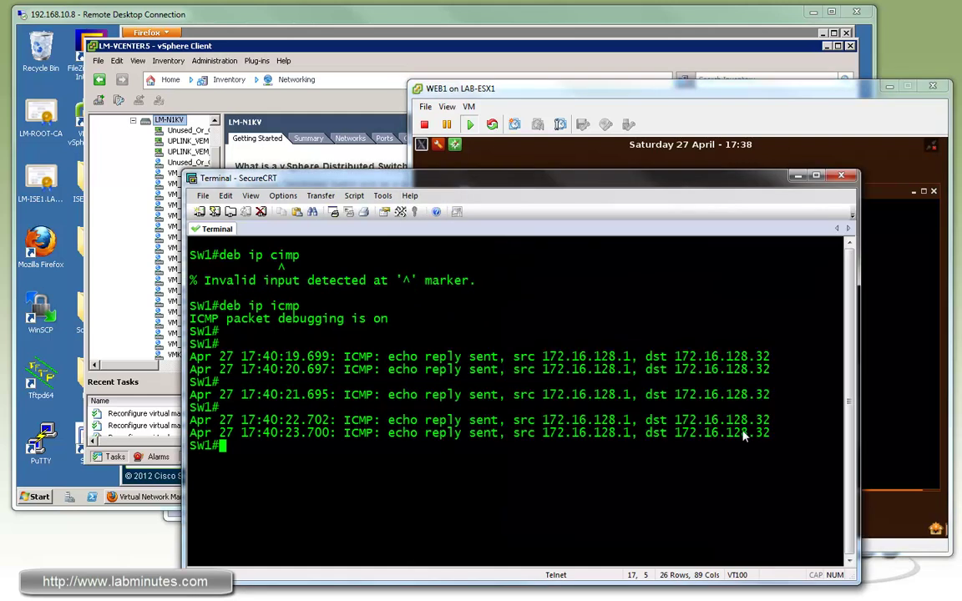
left_click_drag(770, 432, 724, 436)
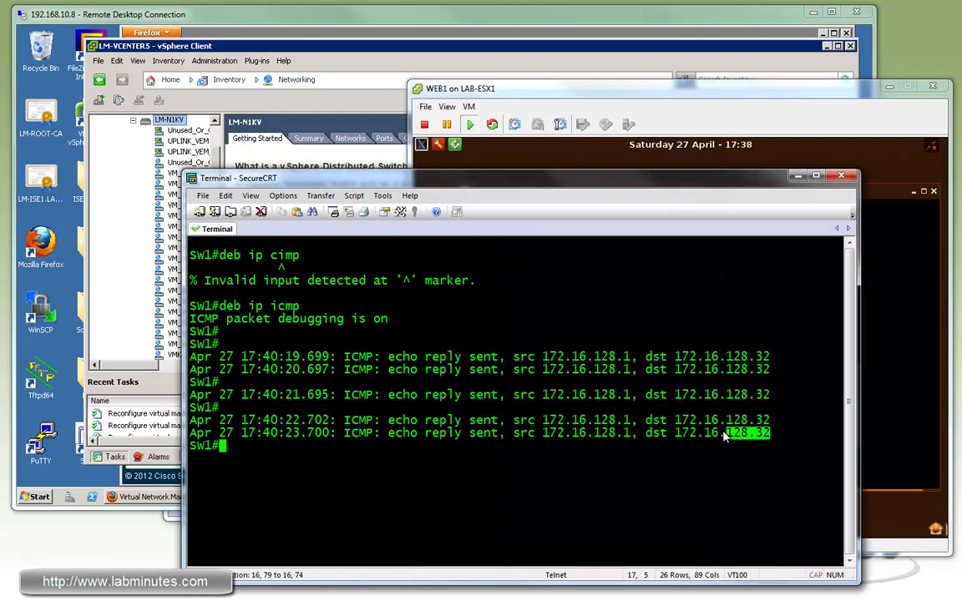
left_click(733, 401)
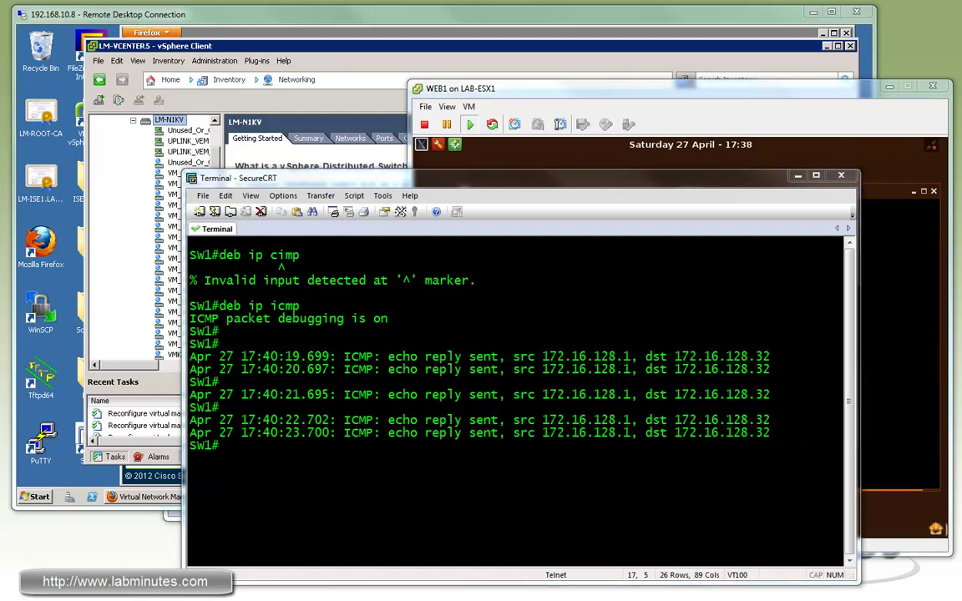
Ping 4.2.2.2 from WEB1 and check the switch debug output.
left_click(669, 88)
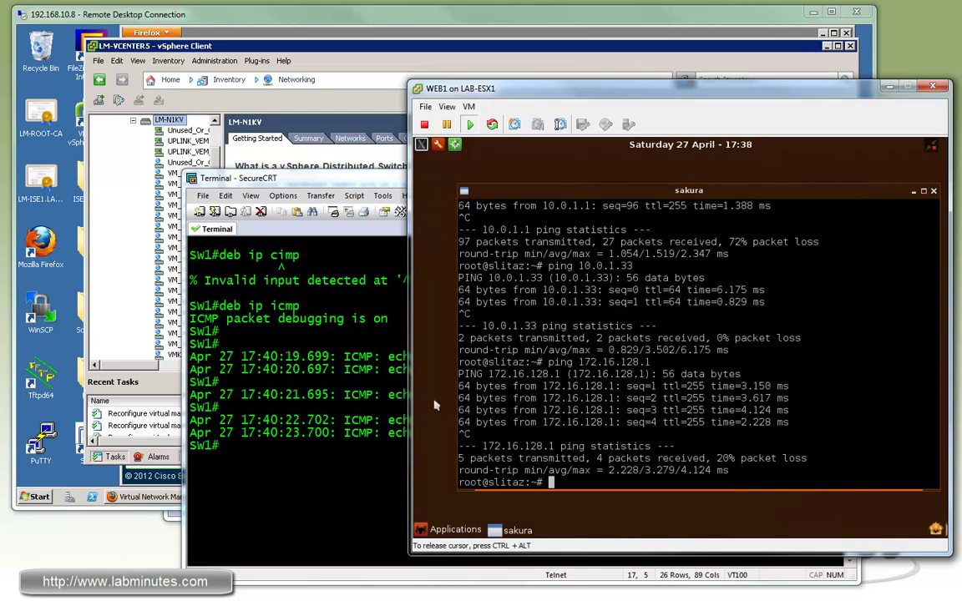
type("ping 4.2.2.2")
key("alt+Tab")
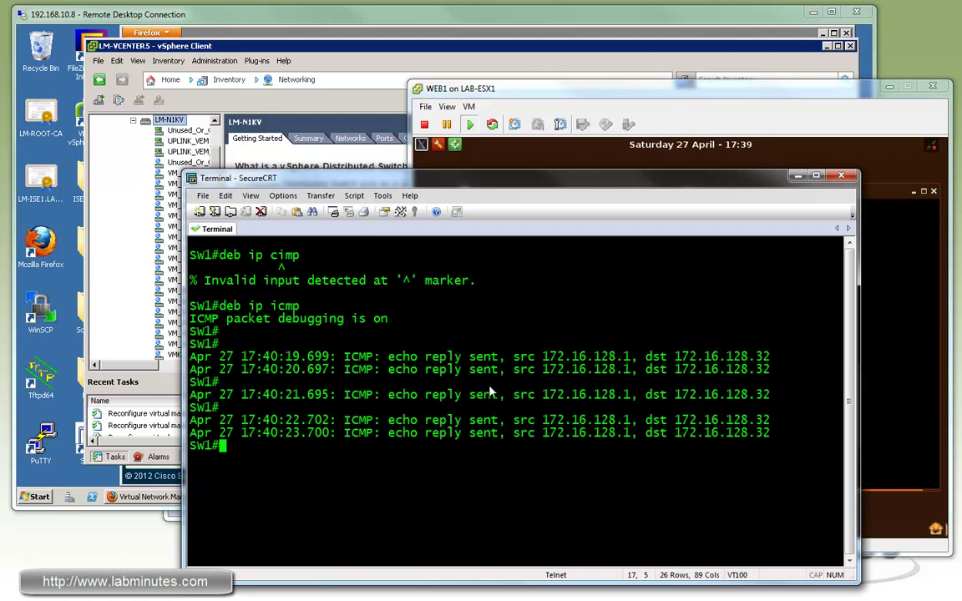
key("alt+Tab")
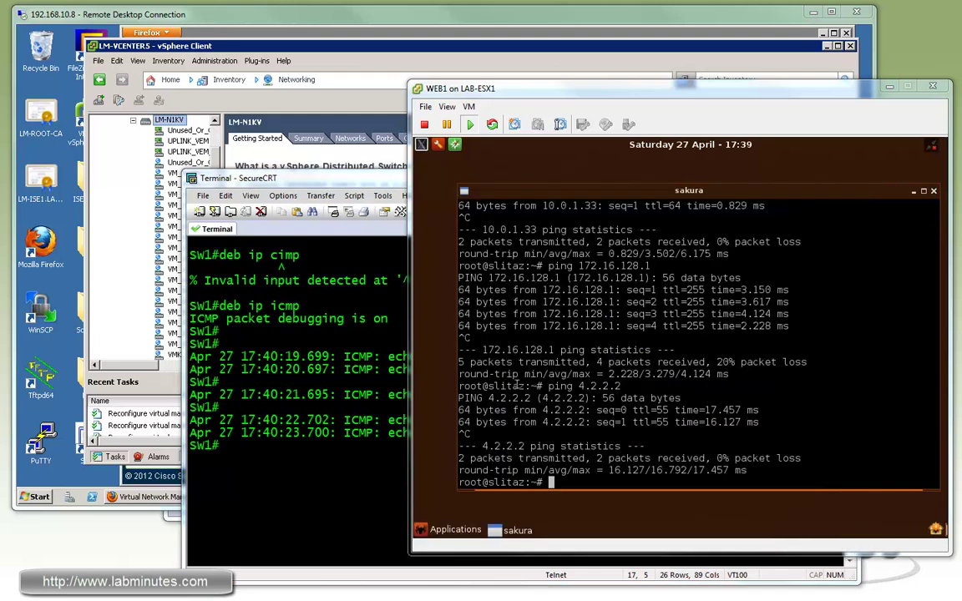
From WEB2, ping the gateway 10.0.1.1 and WEB1 at 10.0.1.32.
key("alt+Tab")
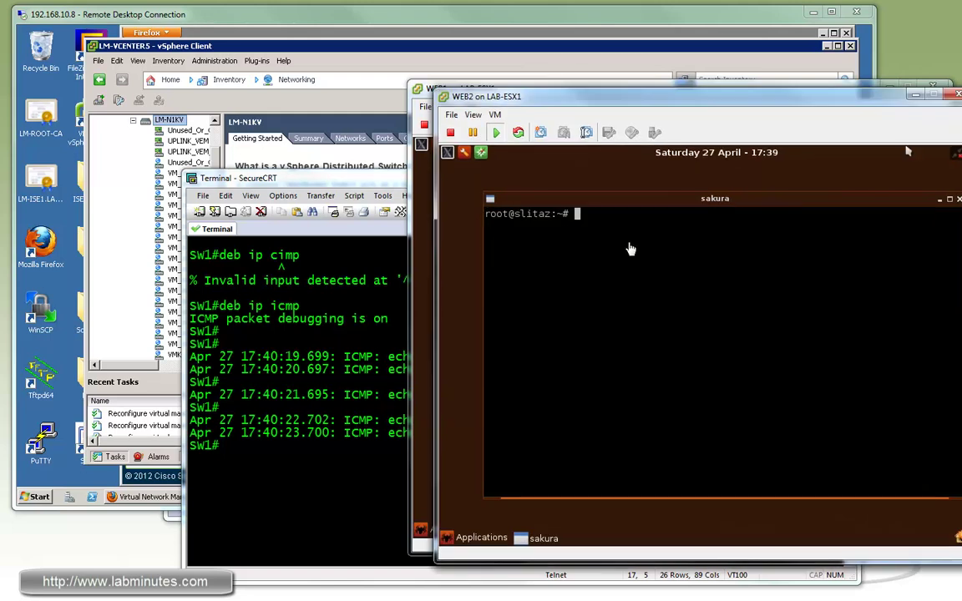
key("Return")
key("Return")
key("Return")
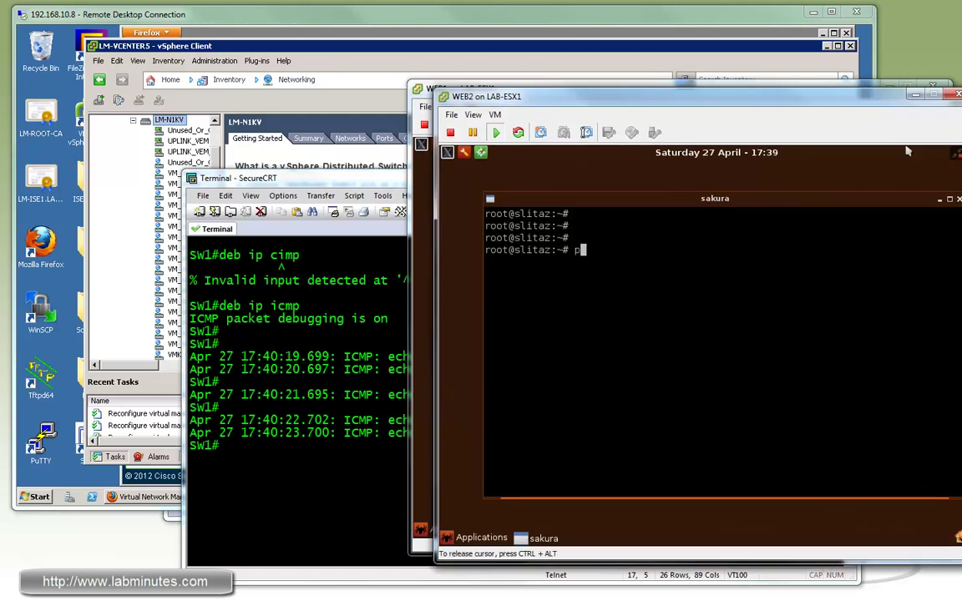
type("ping 10.0.1.1")
key("Return")
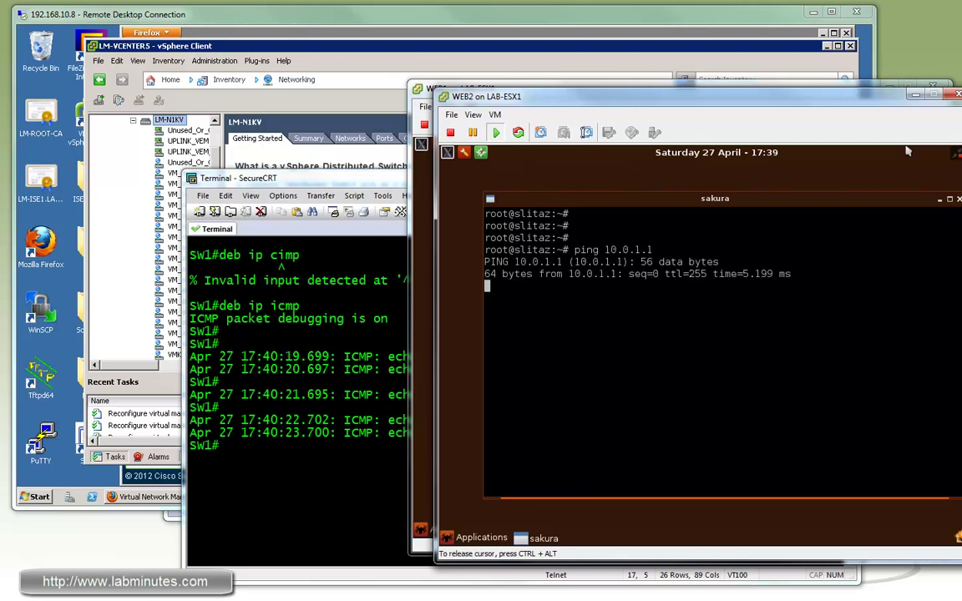
key("ctrl+c")
key("Up")
key("BackSpace")
key("BackSpace")
key("BackSpace")
type("1.32")
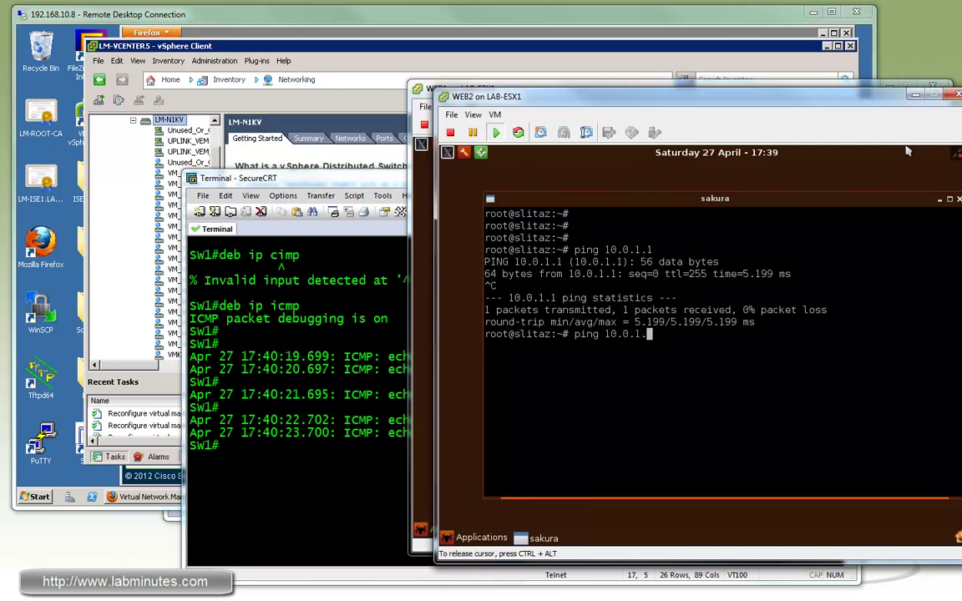
key("Return")
key("ctrl+c")
Ping 172.16.128.1 from WEB2 and mark the 172.16.128.33 destination in Sw1's debug.
key("Up")
key("BackSpace")
key("BackSpace")
key("BackSpace")
key("BackSpace")
key("BackSpace")
key("BackSpace")
key("BackSpace")
key("BackSpace")
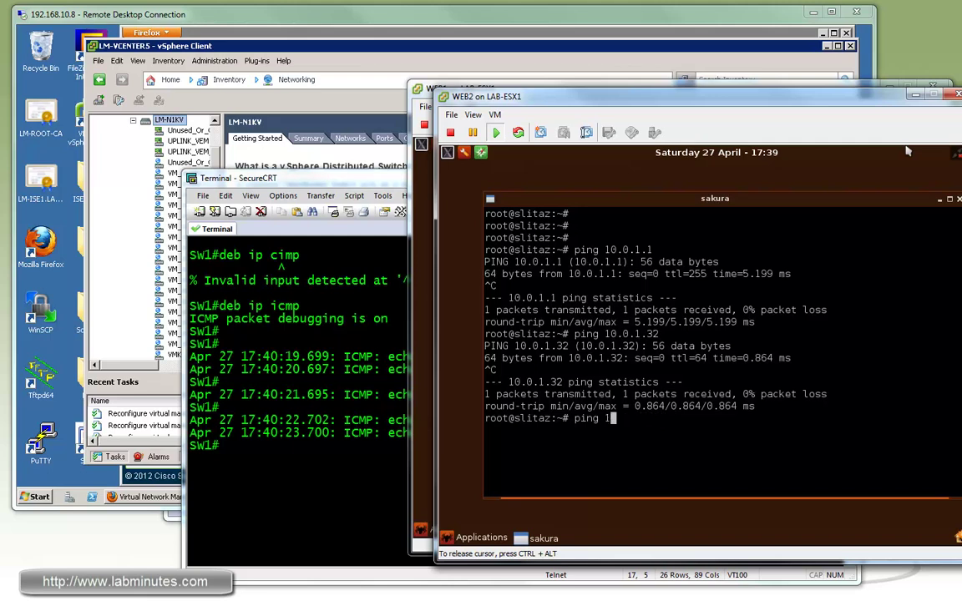
type("72.16.128.1")
key("Return")
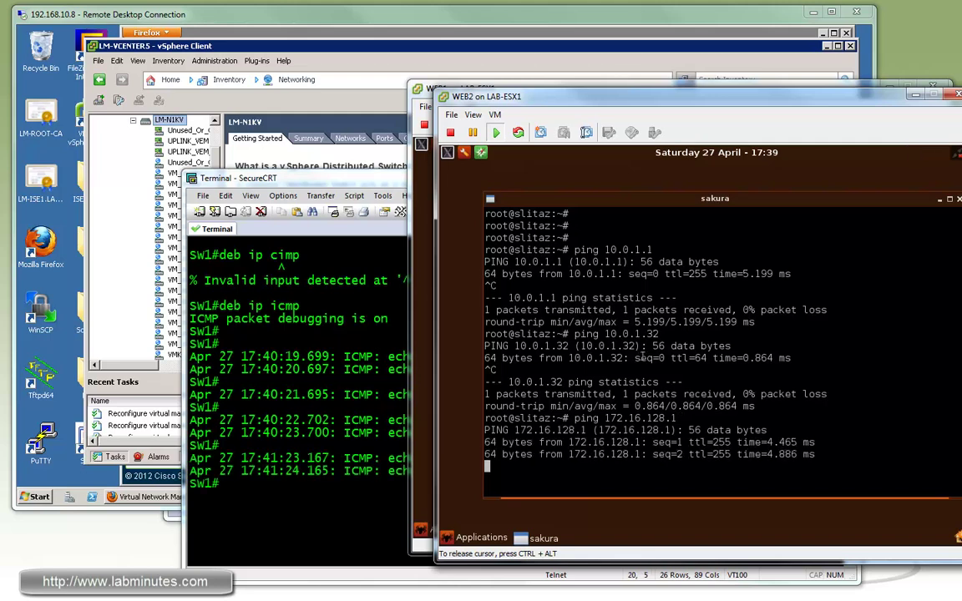
key("ctrl+c")
left_click(400, 374)
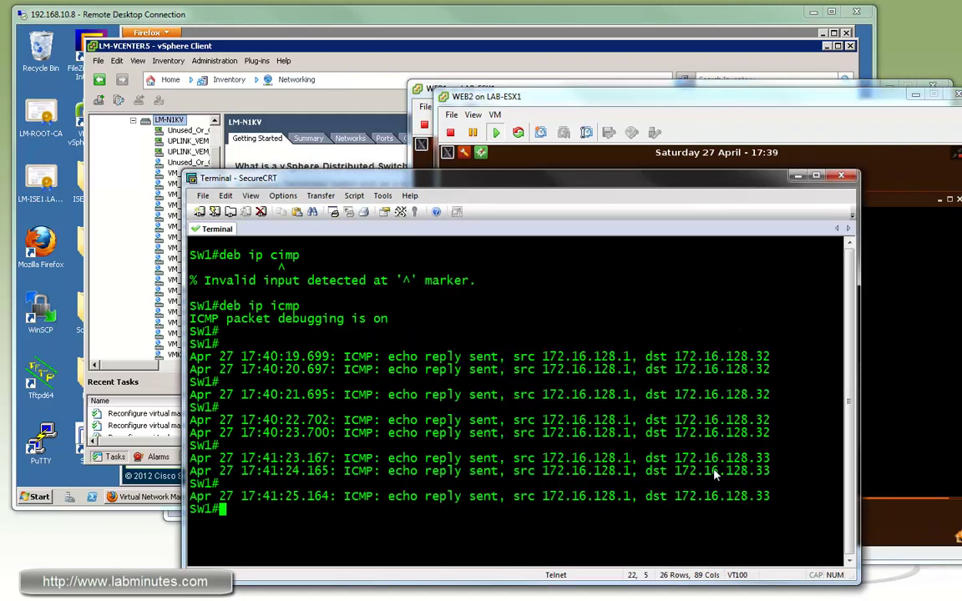
left_click_drag(769, 499, 676, 499)
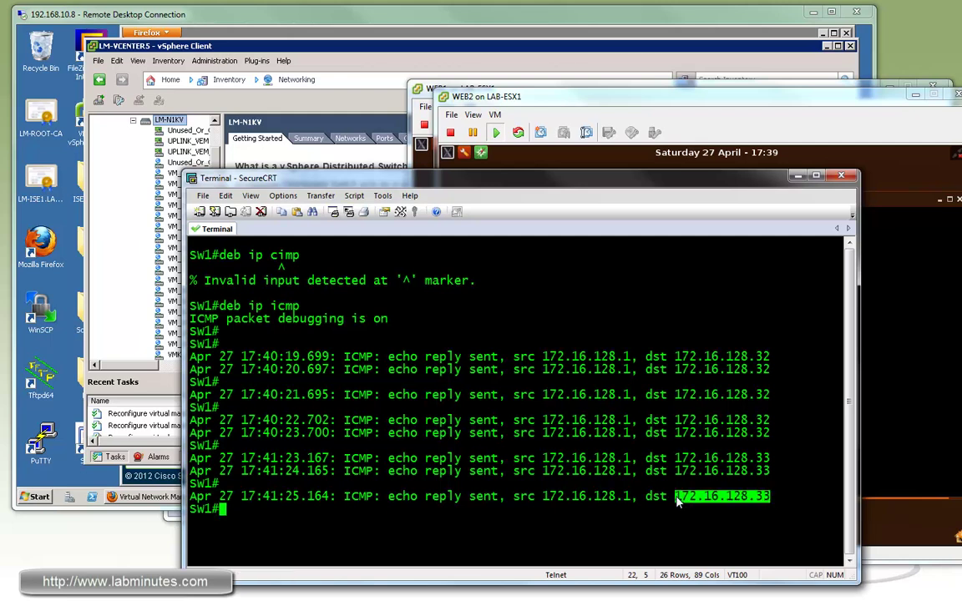
left_click(441, 405)
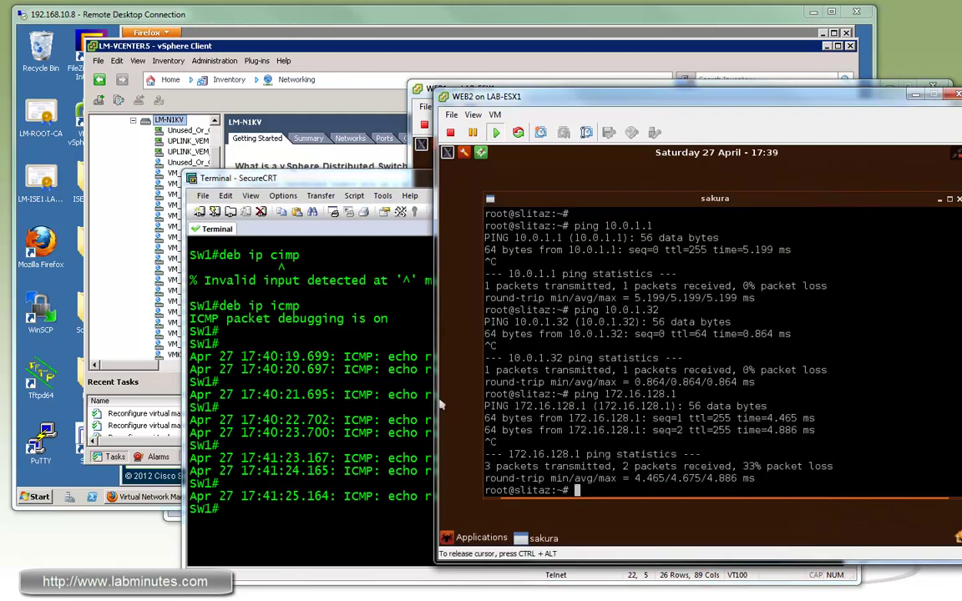
Ping 4.2.2.2 from WEB2 and show the ping statistics.
key("Return")
key("Return")
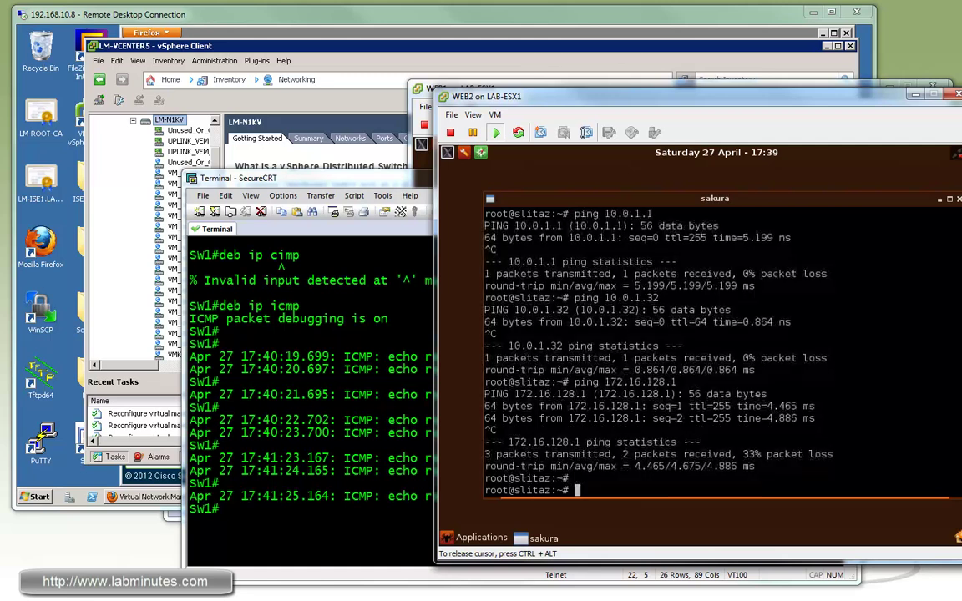
type("ping 4.2.2.")
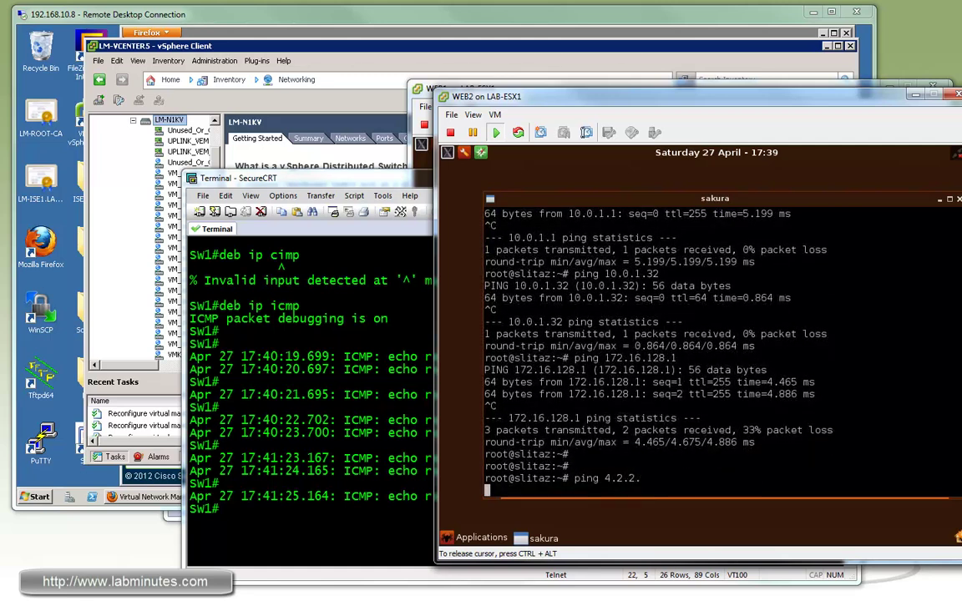
key("Return")
key("Up")
type("2")
key("Return")
key("ctrl+c")
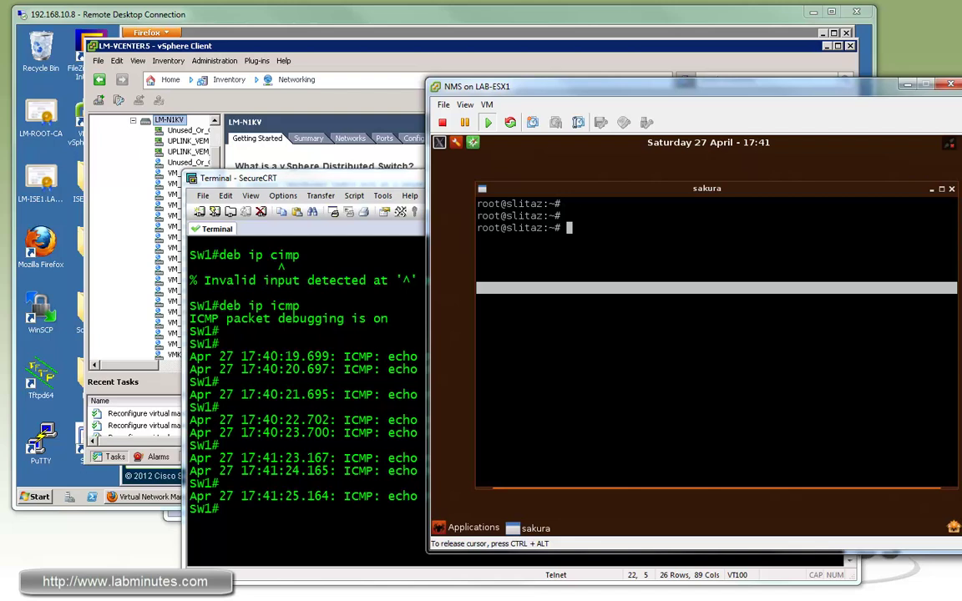
From NMS, ping the gateway 10.0.1.1.
type("ping 10.0.1.1")
key("Return")
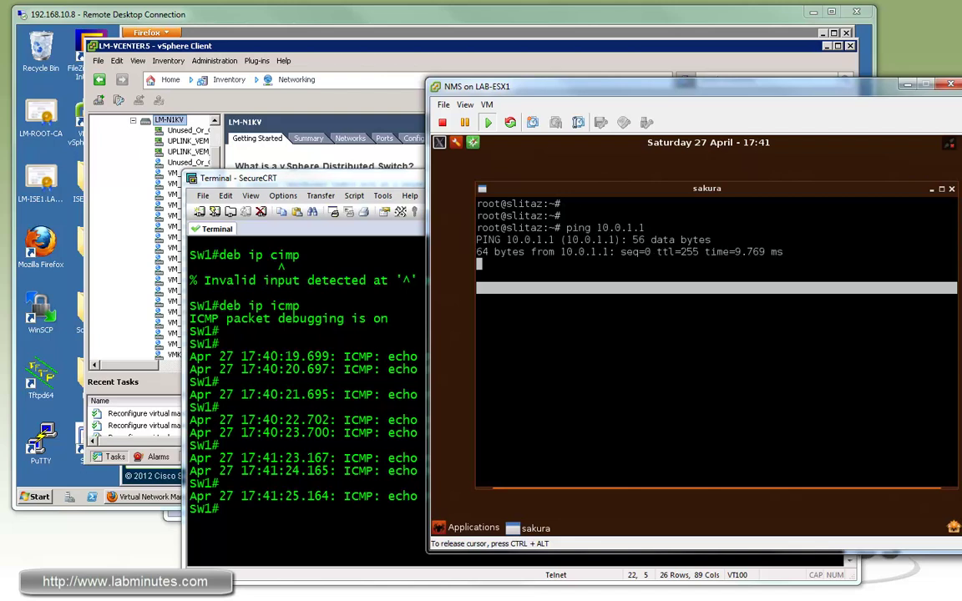
key("ctrl+c")
Ping 172.16.128.1 and 4.2.2.2 from NMS without loss.
type("ping")
key("Home")
key("Right")
key("Right")
key("Right")
key("Right")
type("172.1")
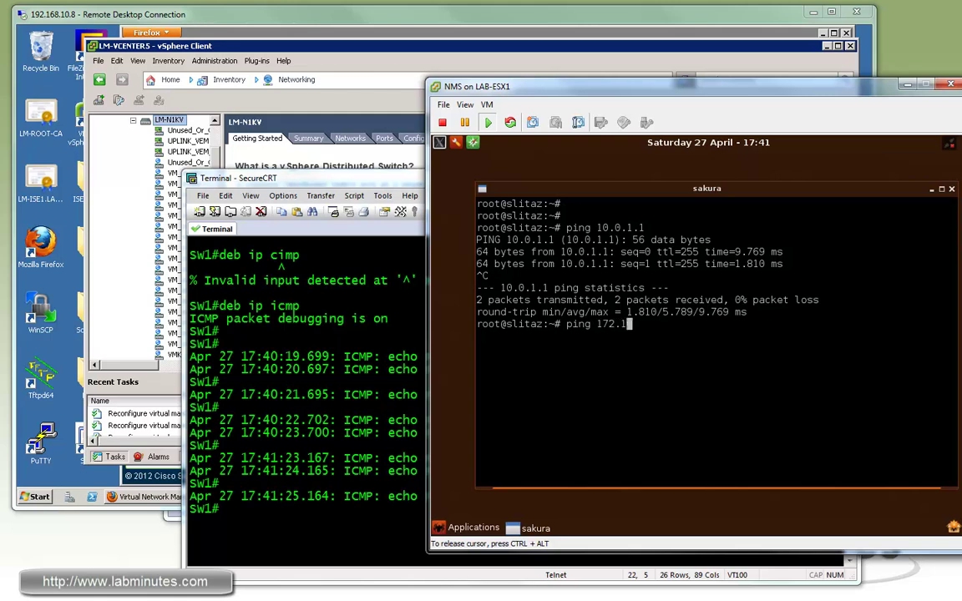
type("6.128.128.")
key("Return")
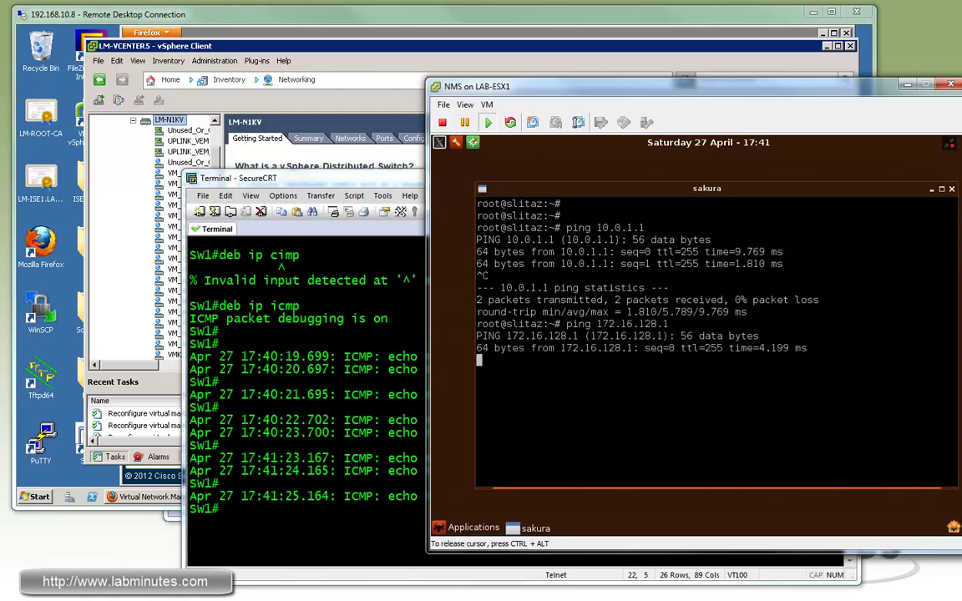
key("ctrl+c")
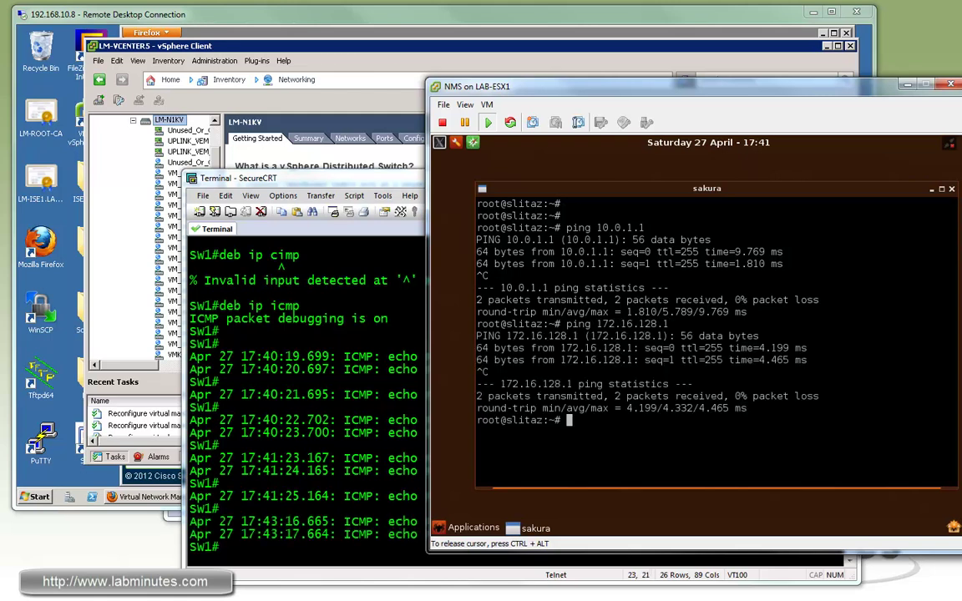
type("ping 4.2.2.2")
key("Return")
key("ctrl+c")
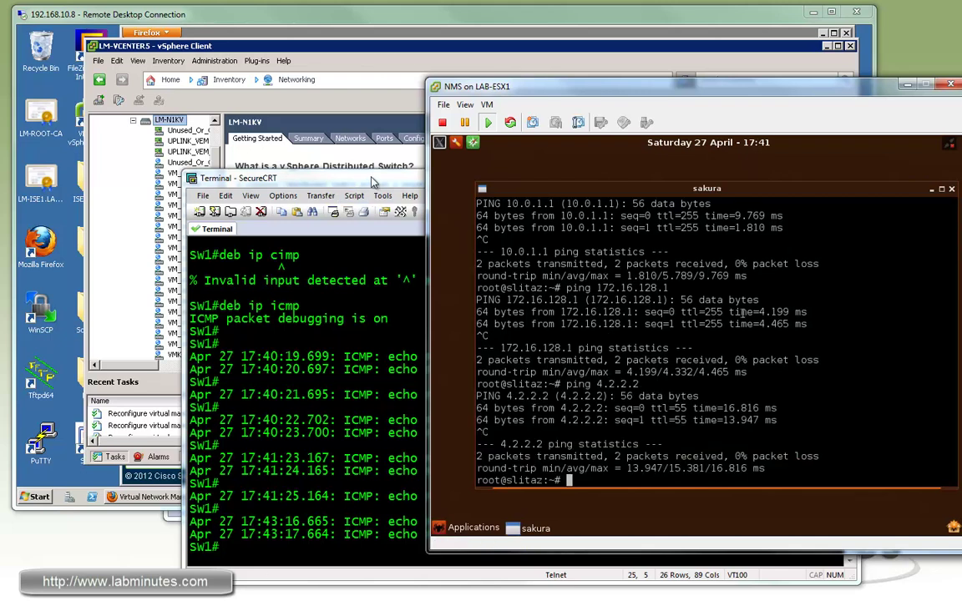
Mark the translated destination 172.16.128.16 in Sw1's ICMP debug output.
left_click(348, 221)
left_click_drag(675, 496, 675, 523)
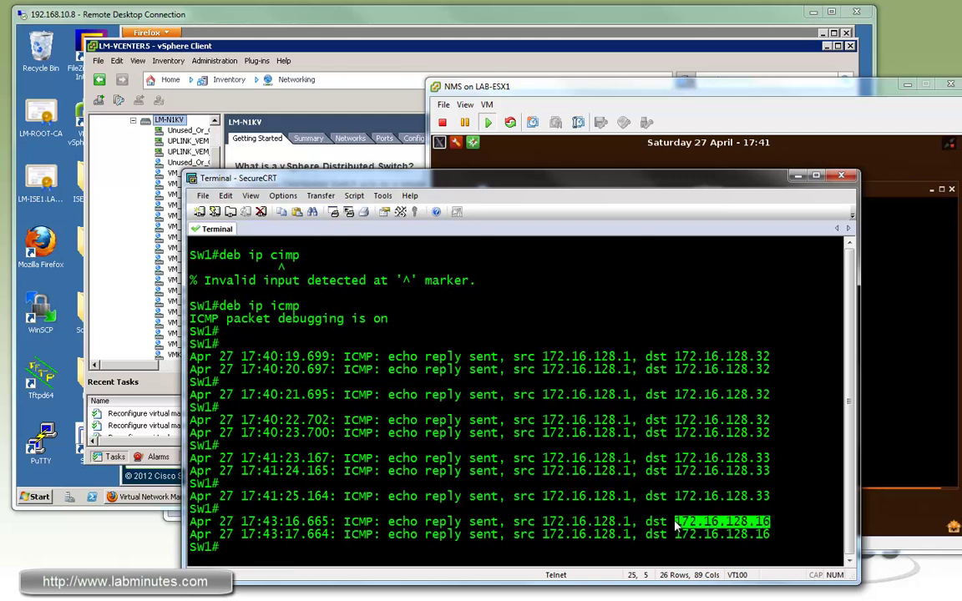
left_click_drag(727, 522, 772, 525)
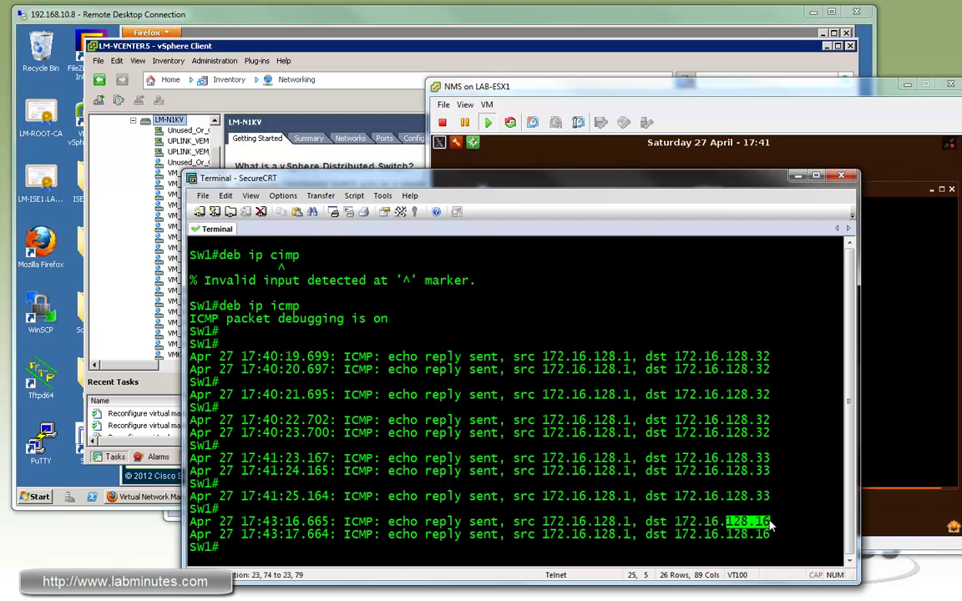
left_click(728, 83)
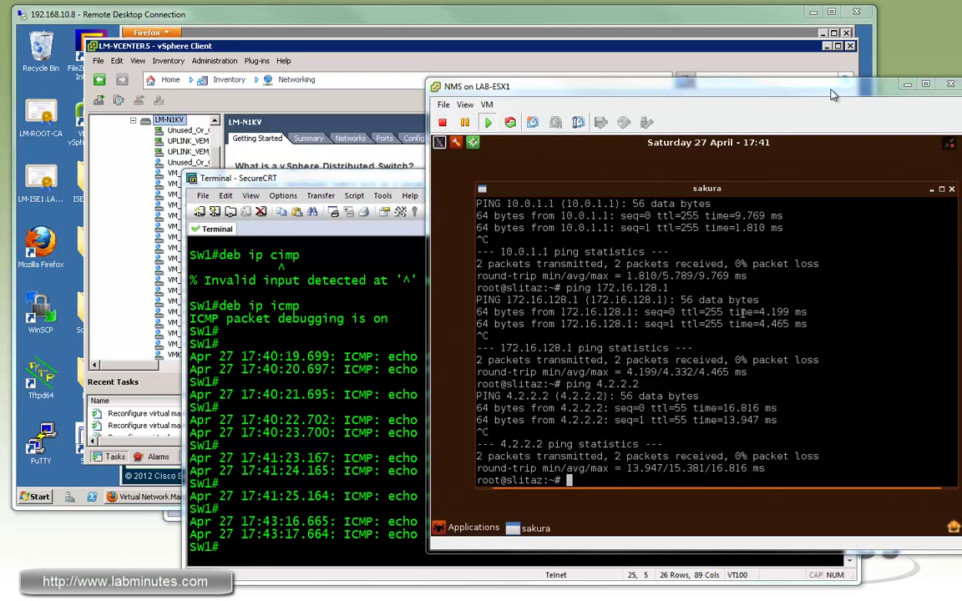
Minimize the NMS console and vSphere Client, dismiss PuTTY's fatal error, launch Command Prompt.
left_click(909, 86)
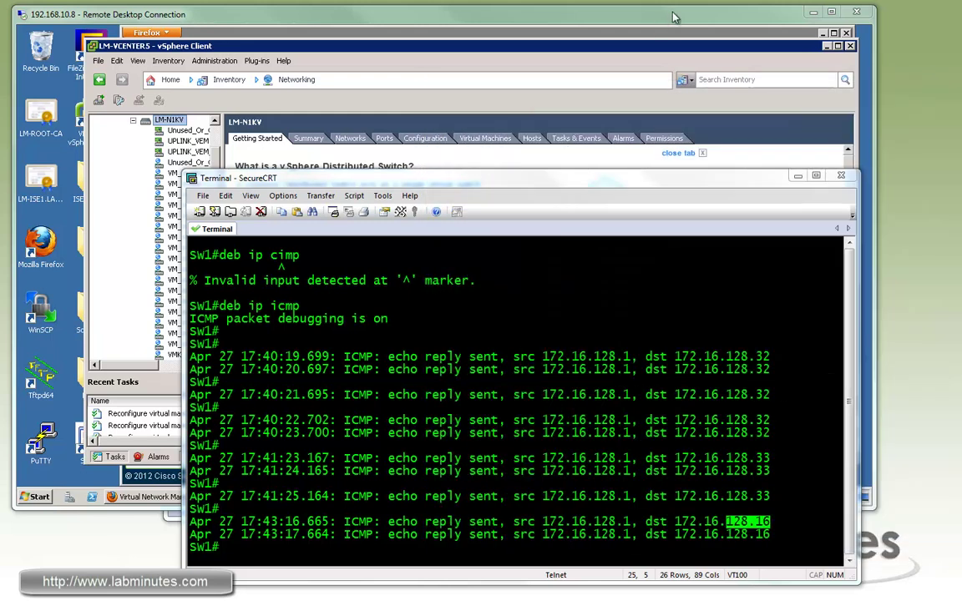
left_click(668, 21)
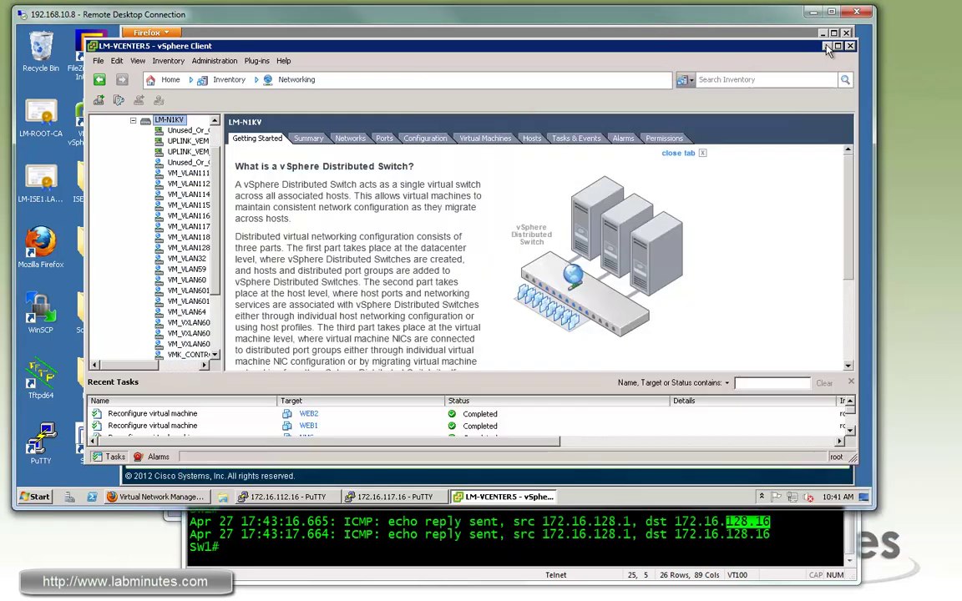
left_click(826, 46)
left_click(522, 303)
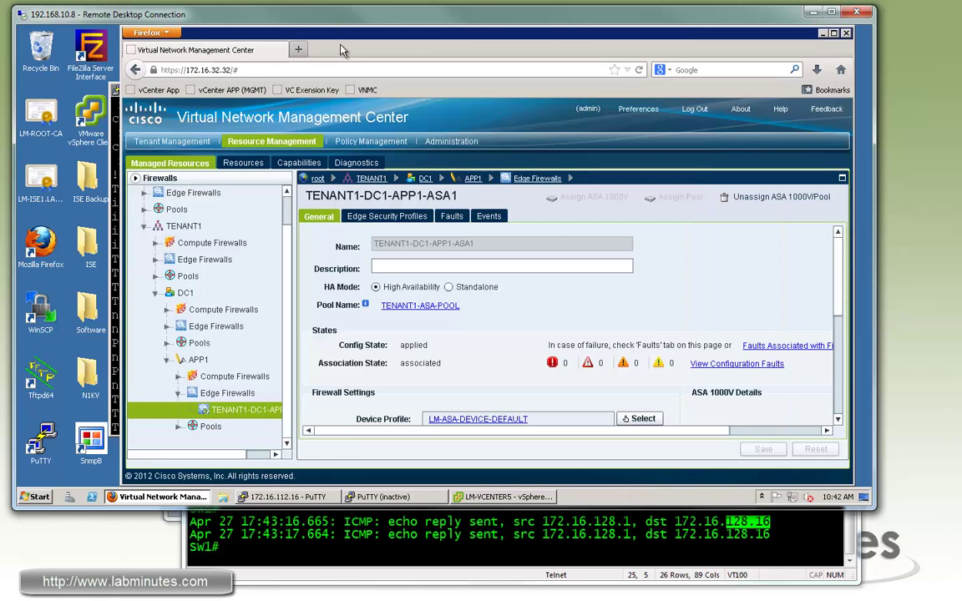
key("super")
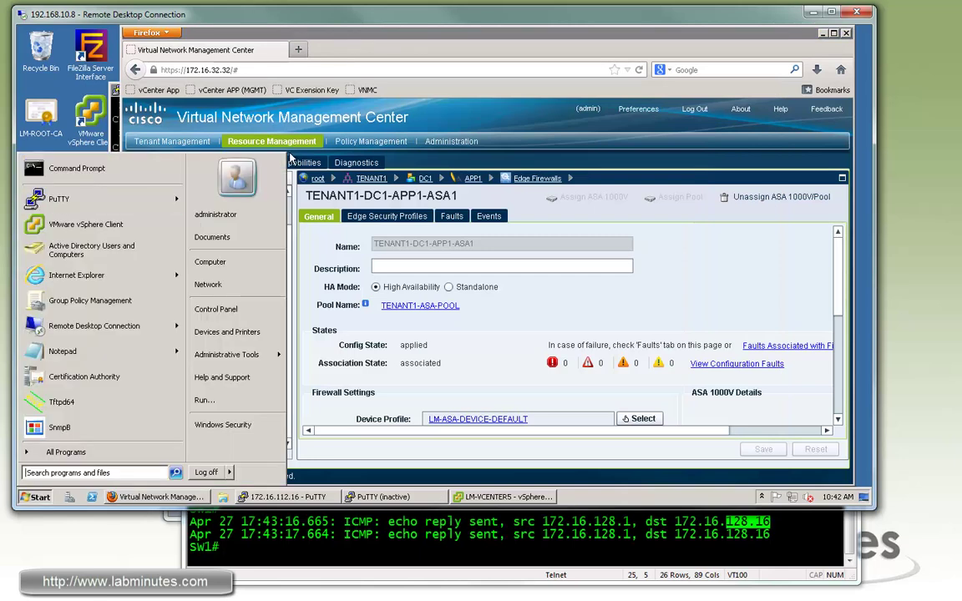
key("Return")
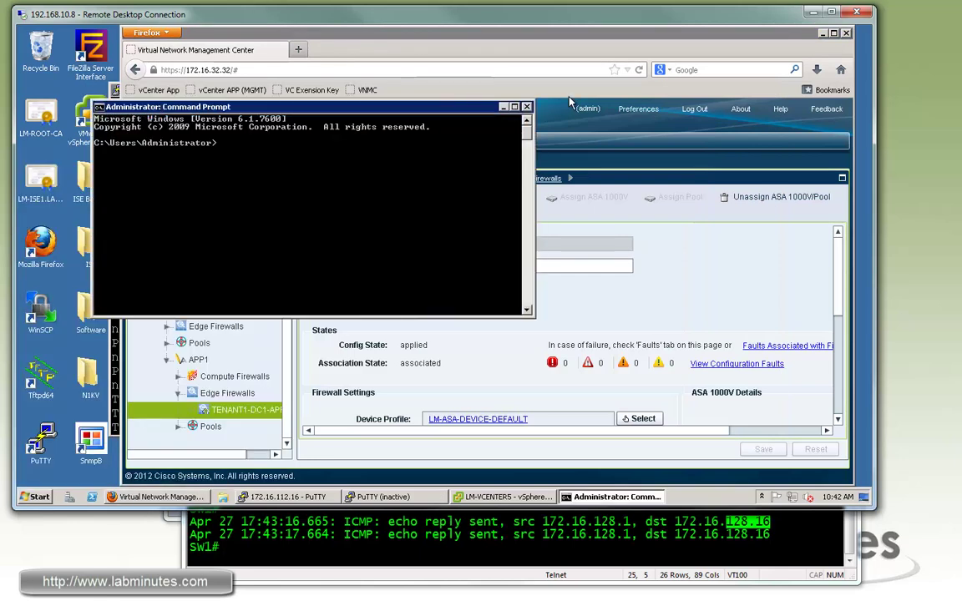
Ping WEB1's NAT address 172.16.128.32 from the outside Command Prompt.
left_click_drag(559, 107, 559, 97)
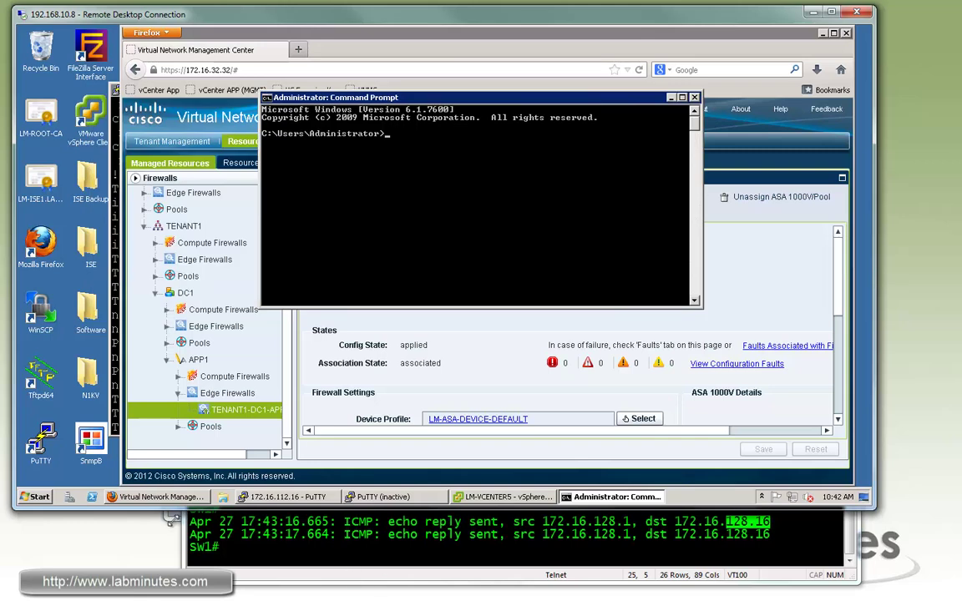
key("alt+Tab")
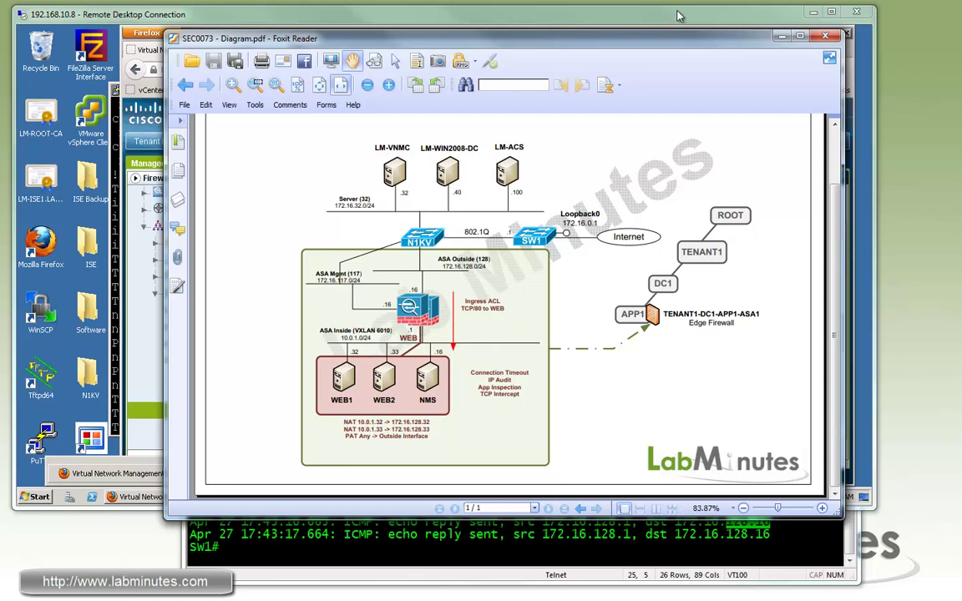
left_click(736, 21)
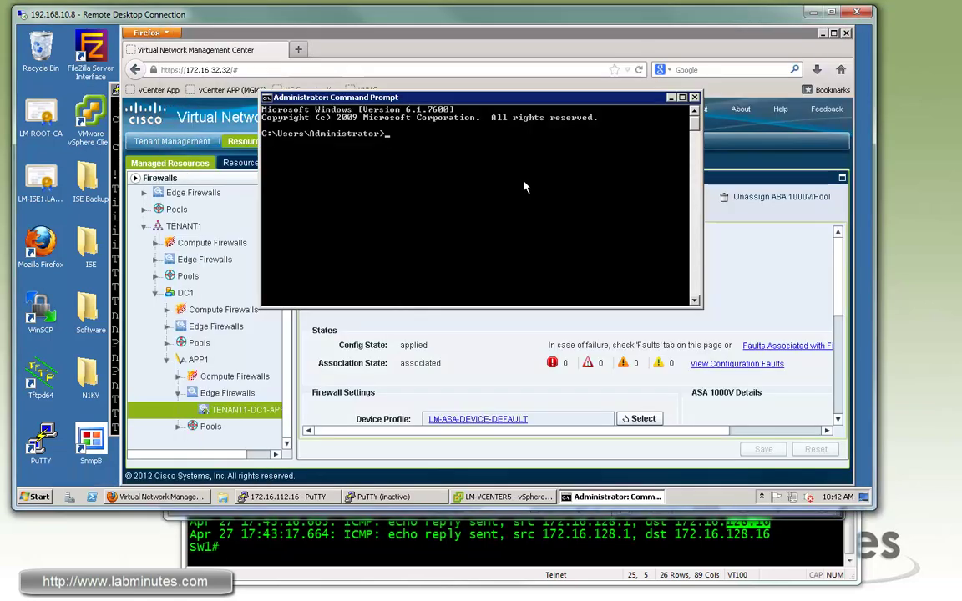
type("ping 172.")
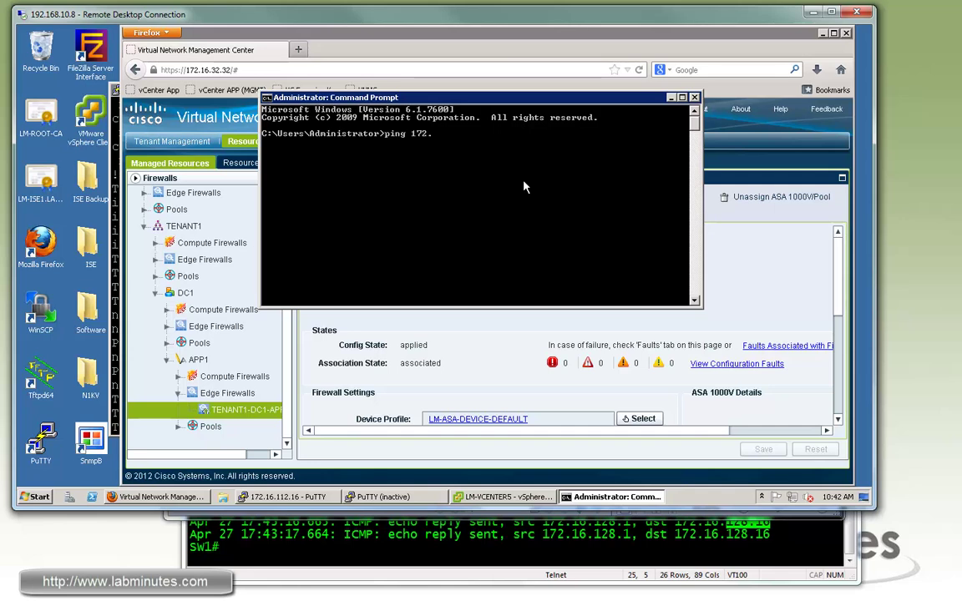
type("16.128.32")
key("Return")
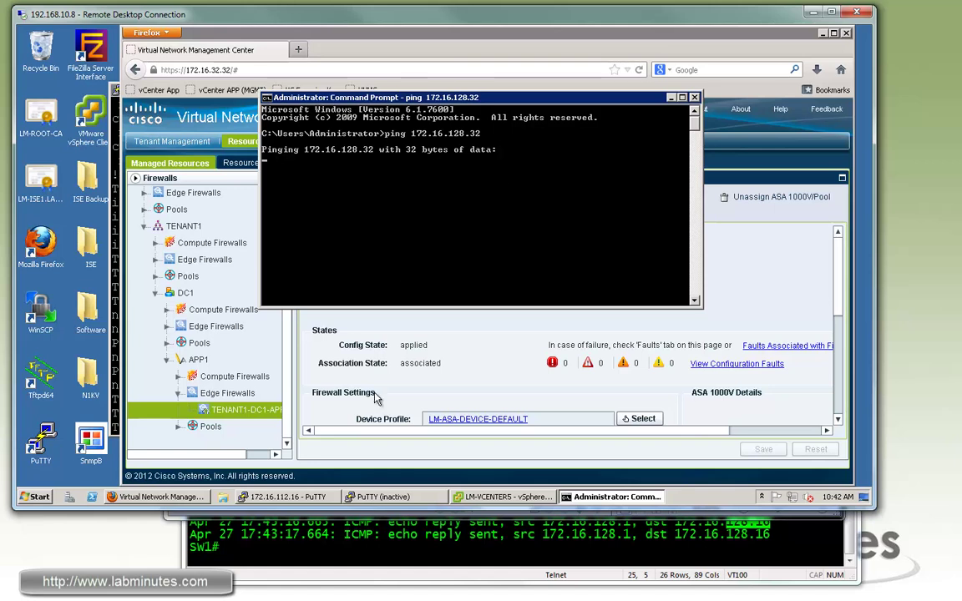
left_click(388, 497)
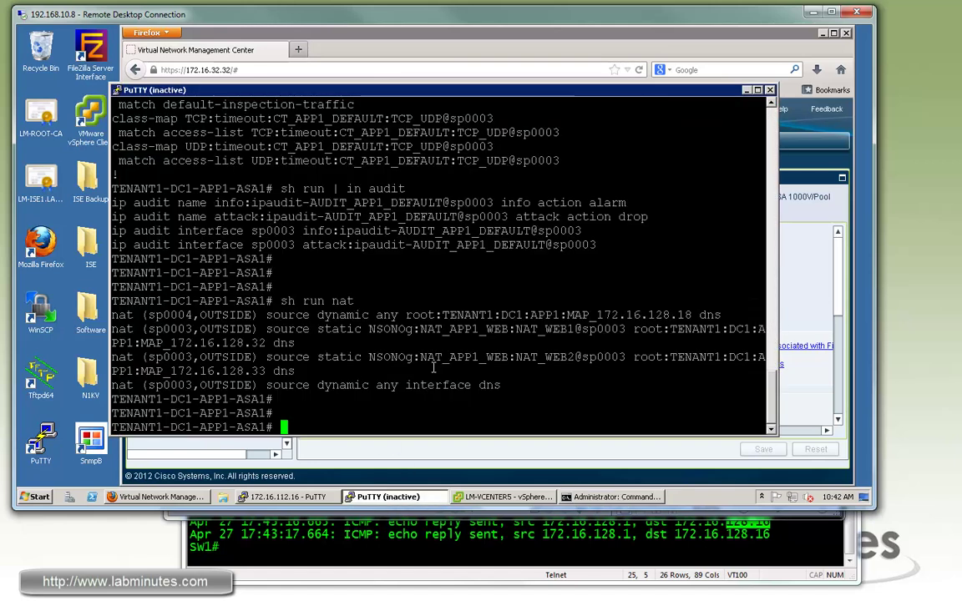
Restart the disconnected SSH session to the ASA, log in with the lab credentials, and enter enable mode.
right_click(482, 90)
left_click(518, 214)
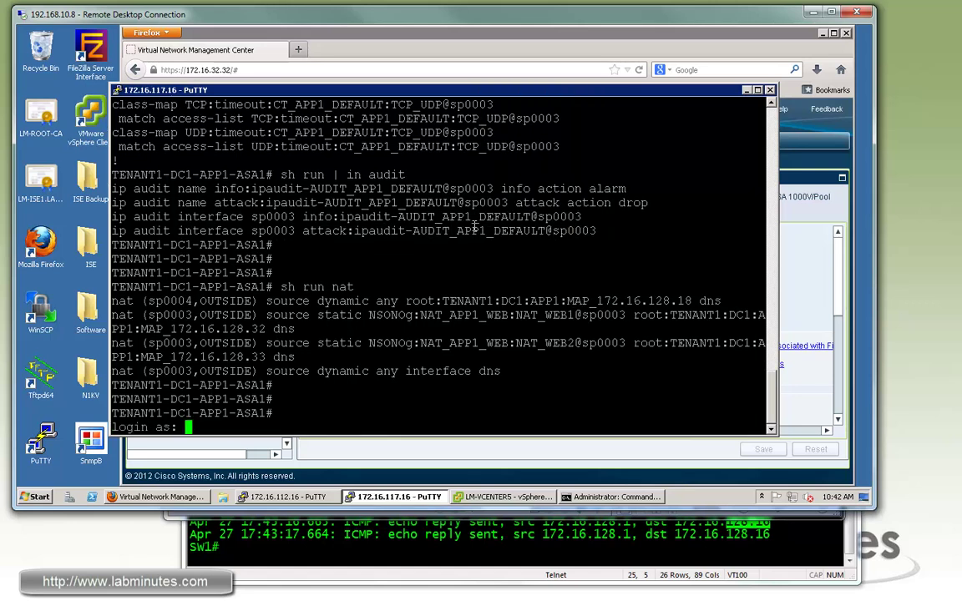
type("labminutes")
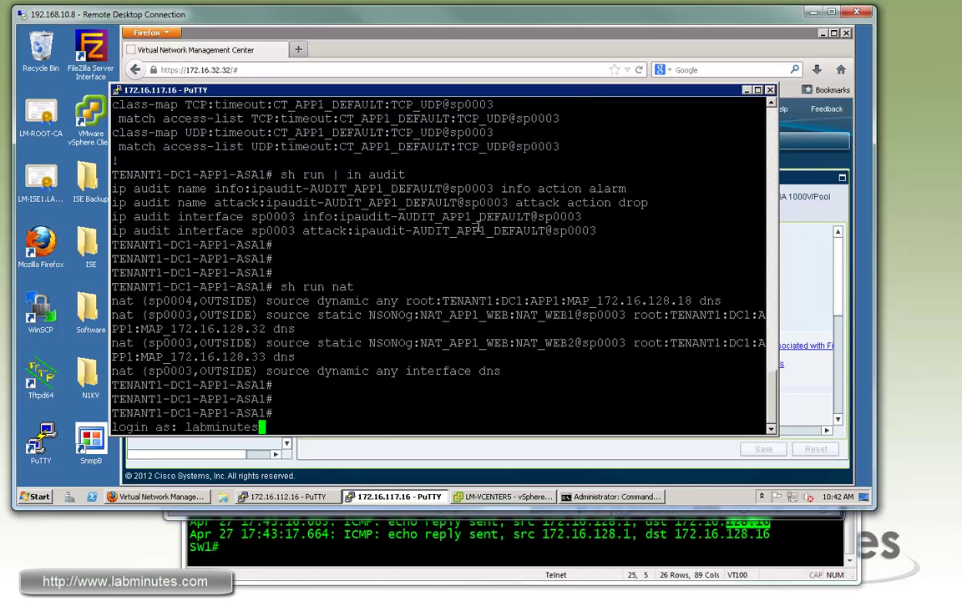
key("Return")
type("cisco")
key("Return")
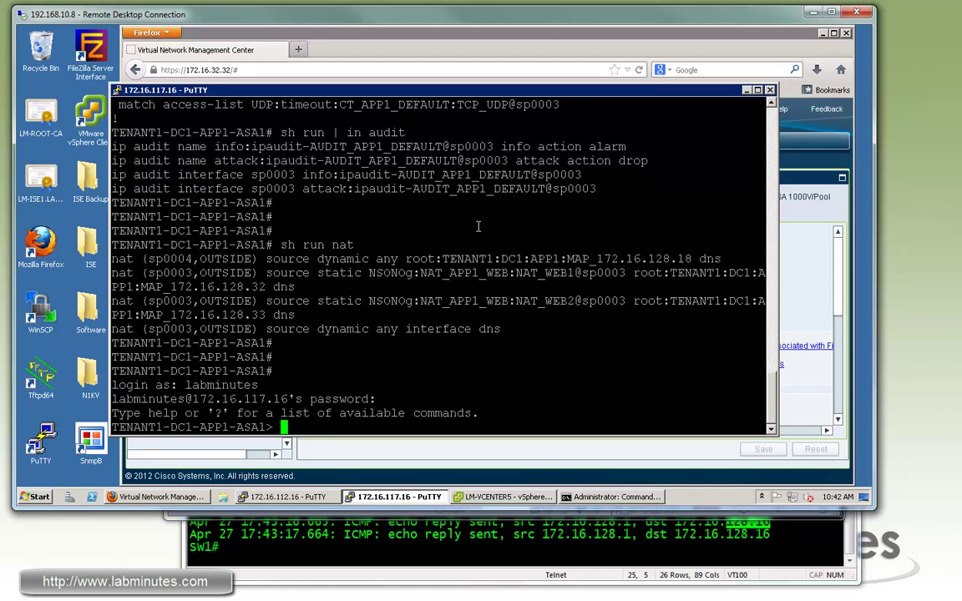
type("en")
key("Return")
type("cisco")
key("Return")
key("Return")
key("Return")
Filter the ASA log with 'sh log | in Den' to list only denied packets.
type("sh log | in ")
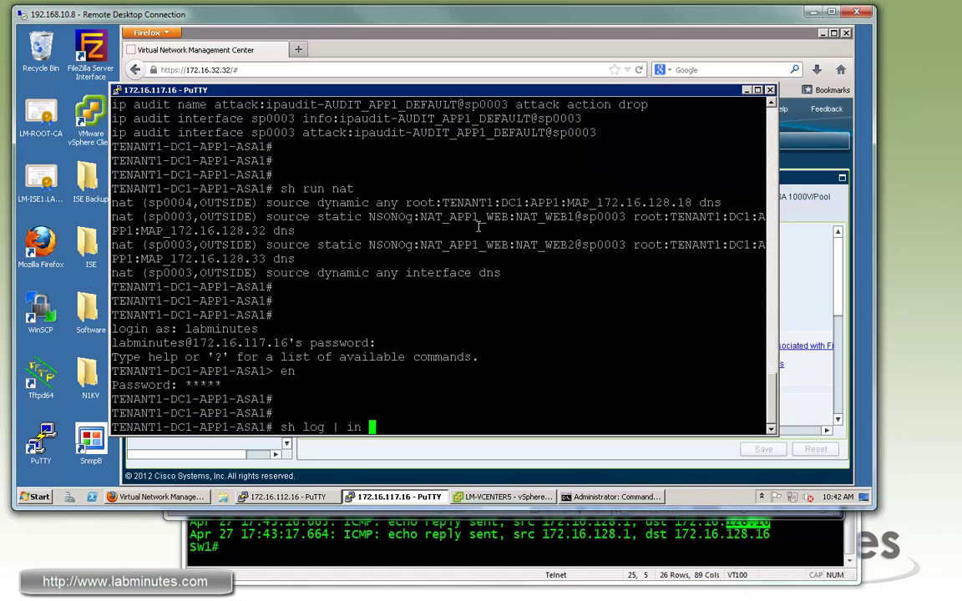
type("eni")
key("Return")
key("Up")
key("BackSpace")
key("BackSpace")
key("BackSpace")
type("Den")
key("Return")
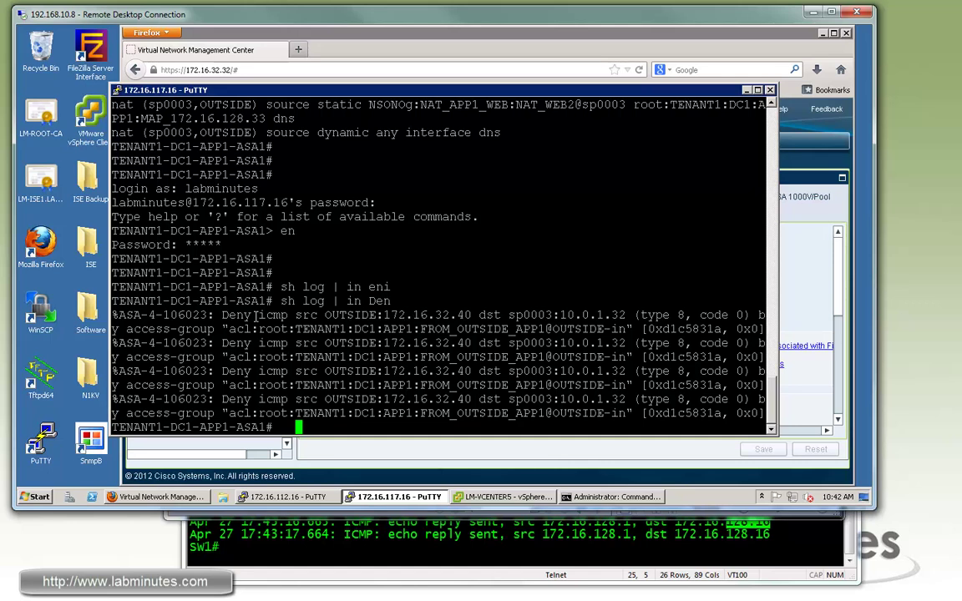
Highlight the deny icmp entry from 172.16.32.40 to 10.0.1.32 in the log output.
left_click_drag(224, 316, 413, 315)
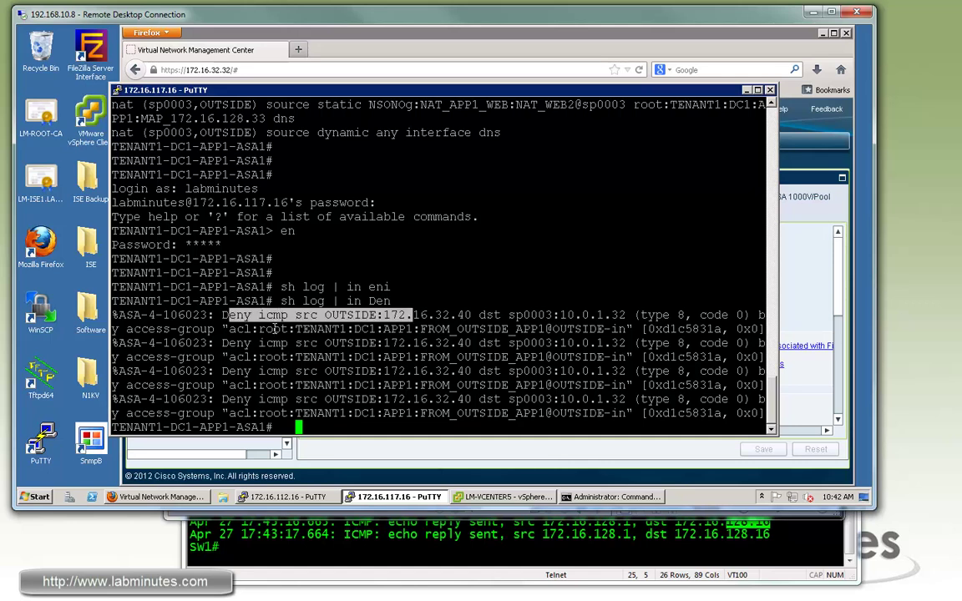
left_click(613, 497)
left_click(612, 497)
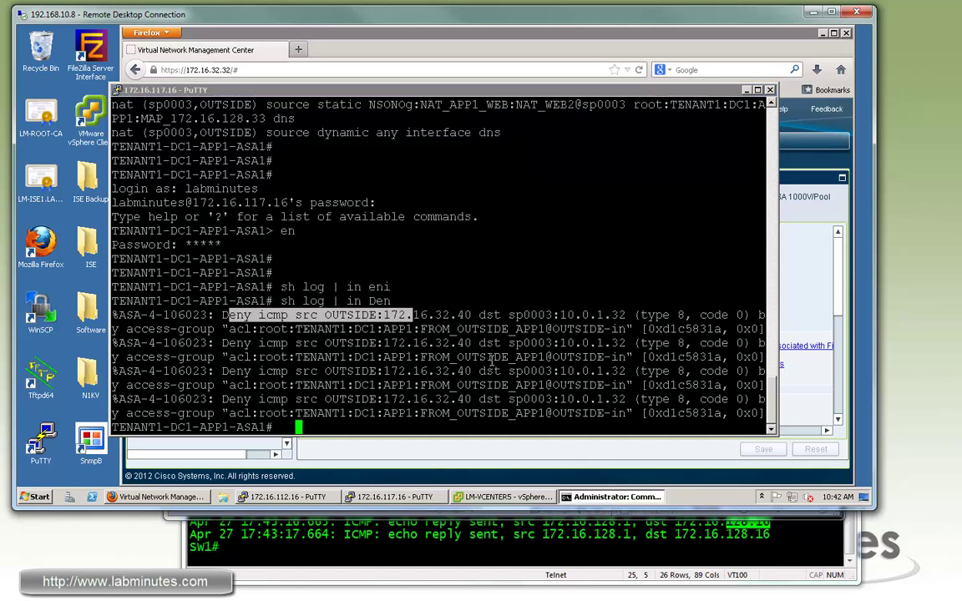
left_click_drag(253, 316, 538, 328)
triple_click(276, 315)
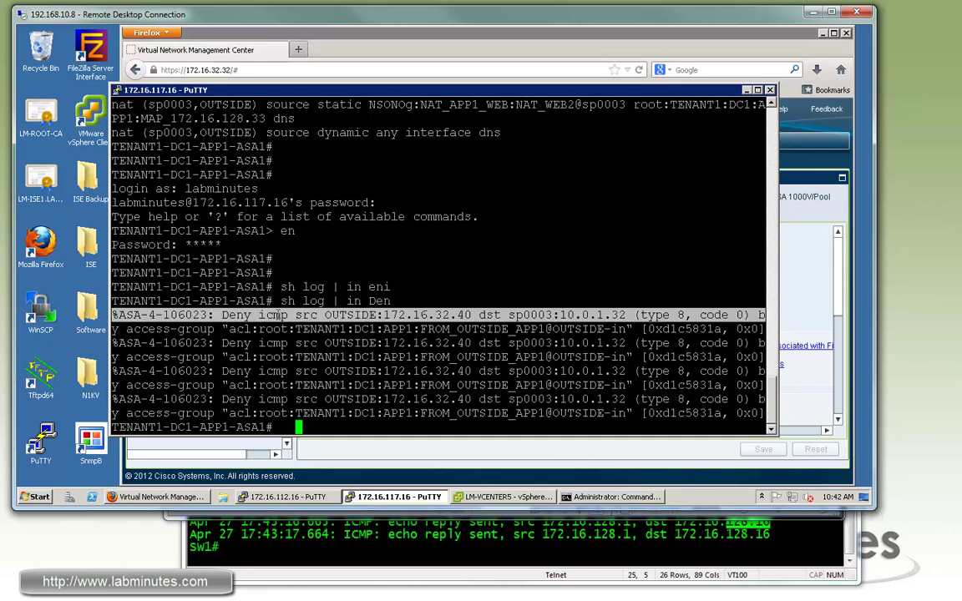
left_click_drag(435, 315, 472, 315)
left_click_drag(632, 314, 562, 311)
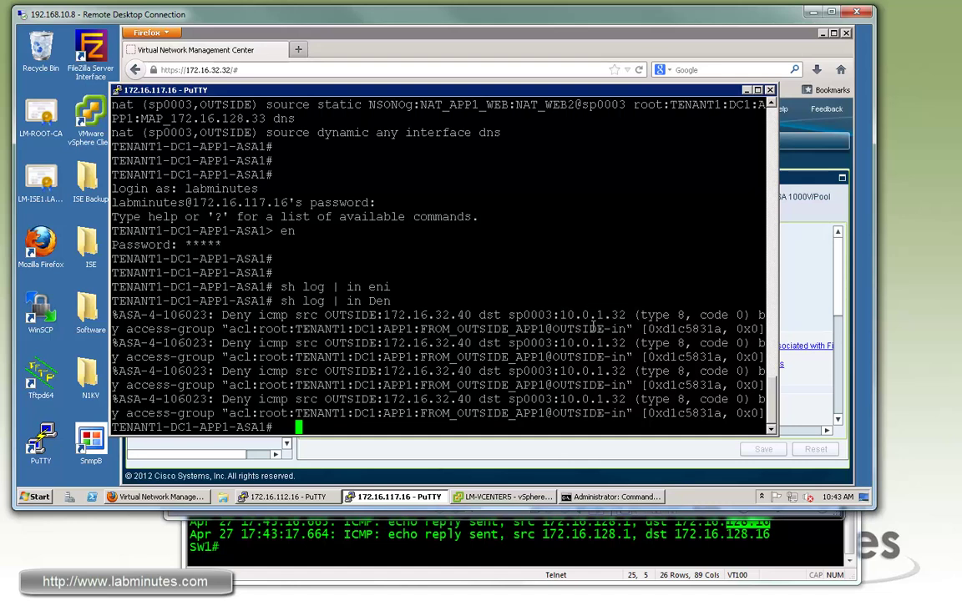
left_click(548, 273)
key("Return")
key("Return")
In a new tab, load 172.16.128.32 and confirm Tenant1 Web Server 1 answers.
left_click(297, 51)
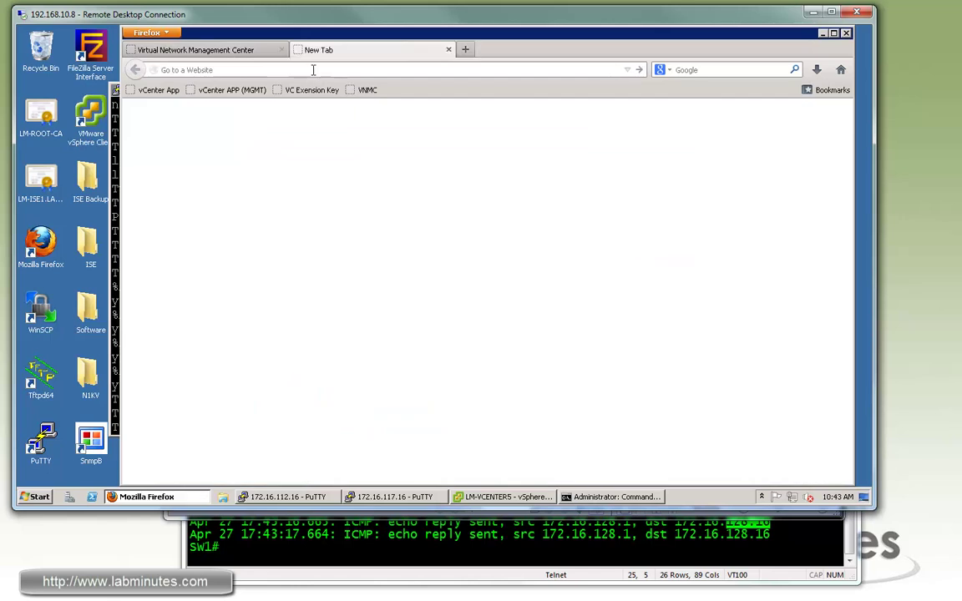
type("172.16.128.32")
key("Return")
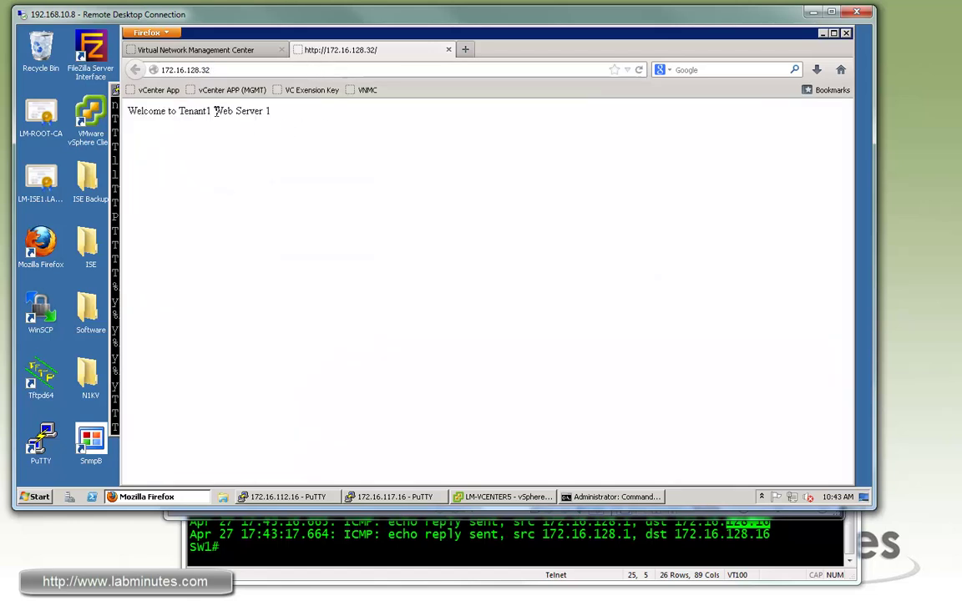
left_click_drag(215, 111, 199, 92)
Change the address to 172.16.128.33 and confirm Tenant1 Web Server 2 answers.
left_click(227, 70)
left_click(229, 70)
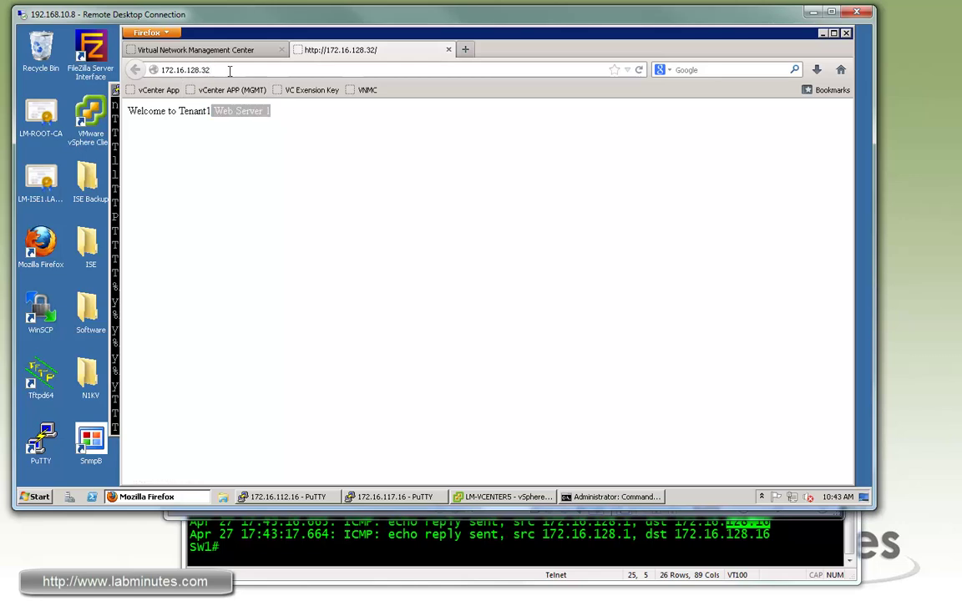
key("BackSpace")
type("3")
key("Return")
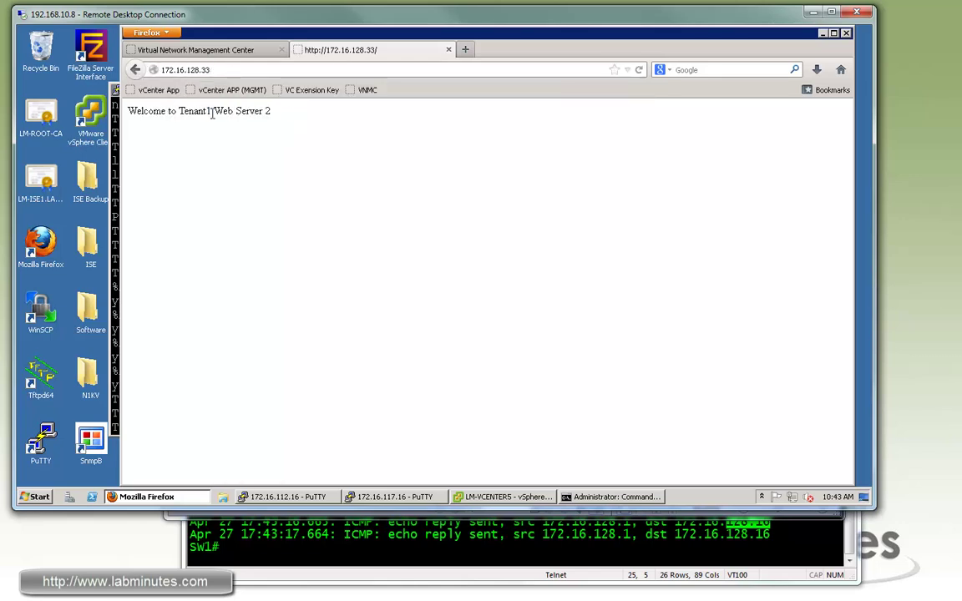
left_click_drag(222, 111, 271, 112)
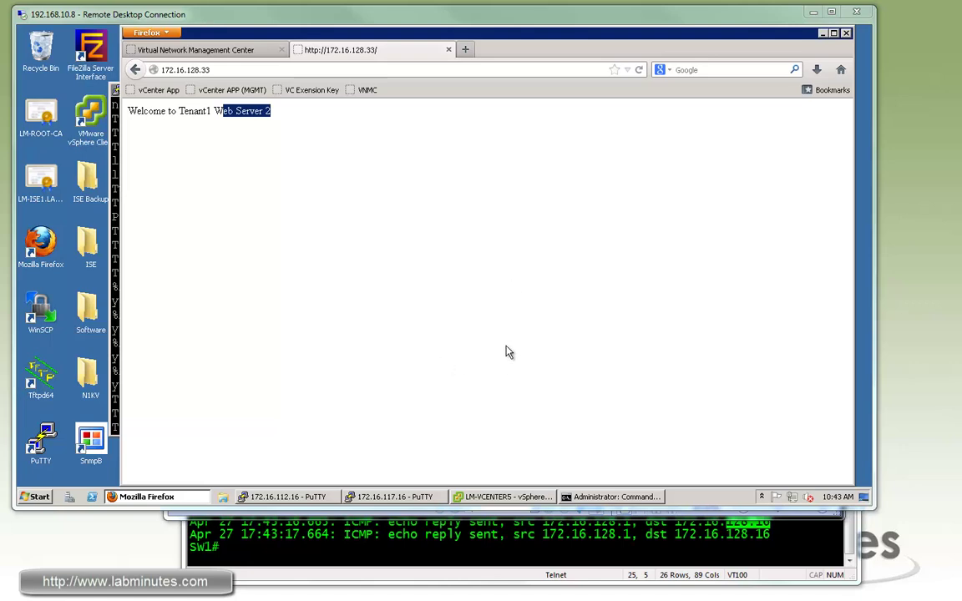
key("alt+Tab")
Build 'show service-policy interface' with Tab completion and ? help, first trying interface sp003.
key("Return")
key("Return")
key("Return")
key("Return")
key("Return")
key("Return")
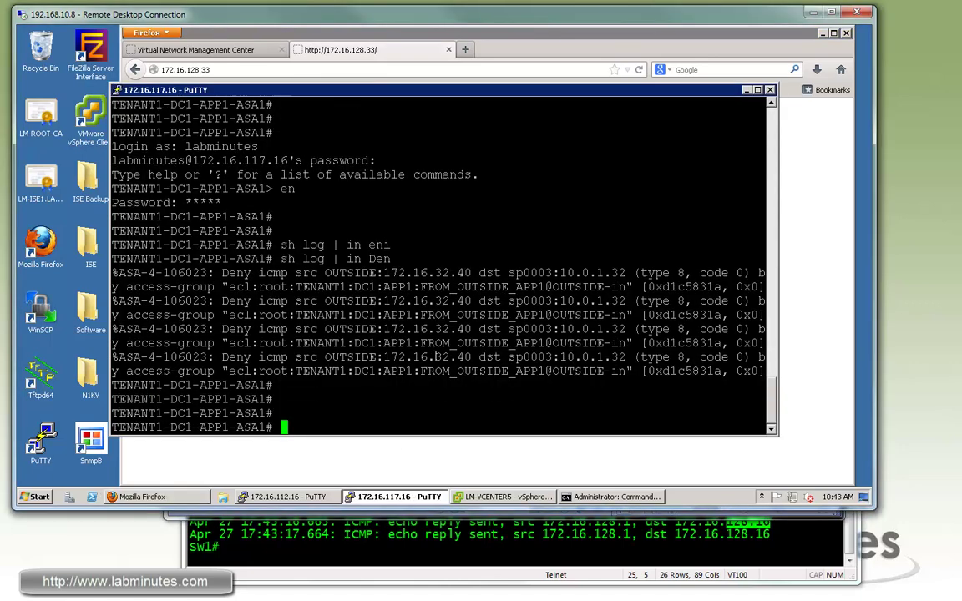
type("sh serv")
key("Tab")
type("sh ")
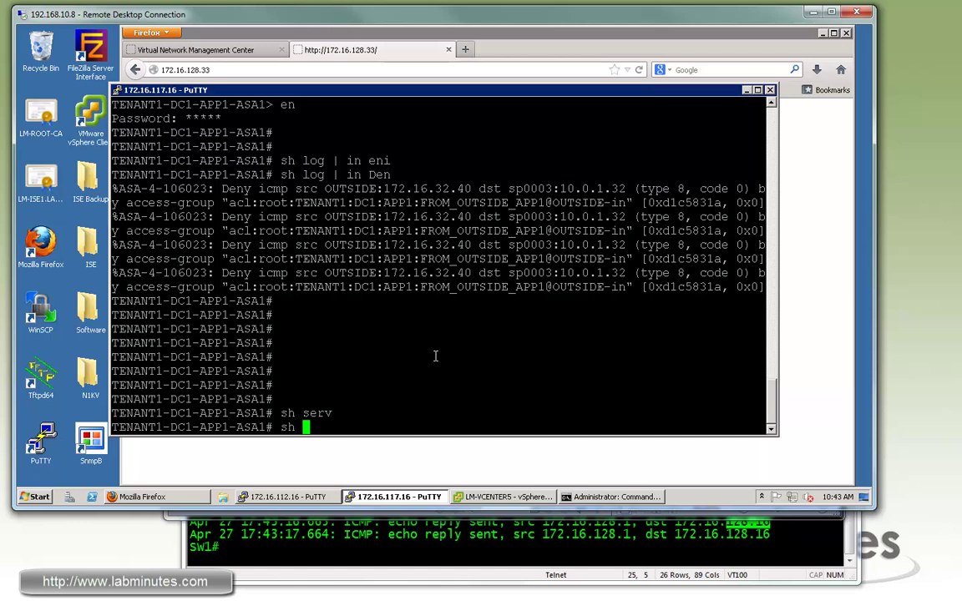
type("ser")
key("Tab")
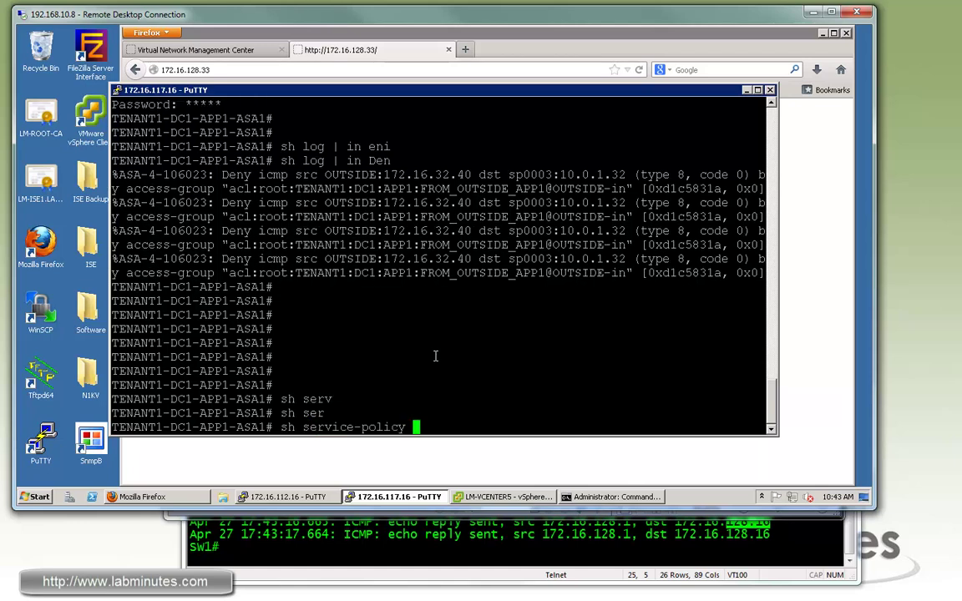
type("int")
key("Tab")
type("se")
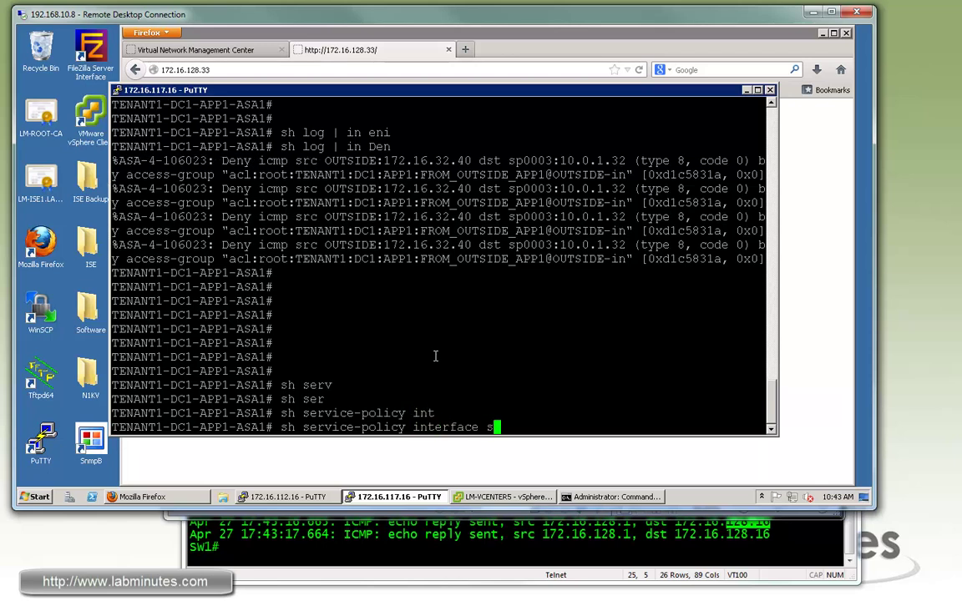
type("c")
key("Tab")
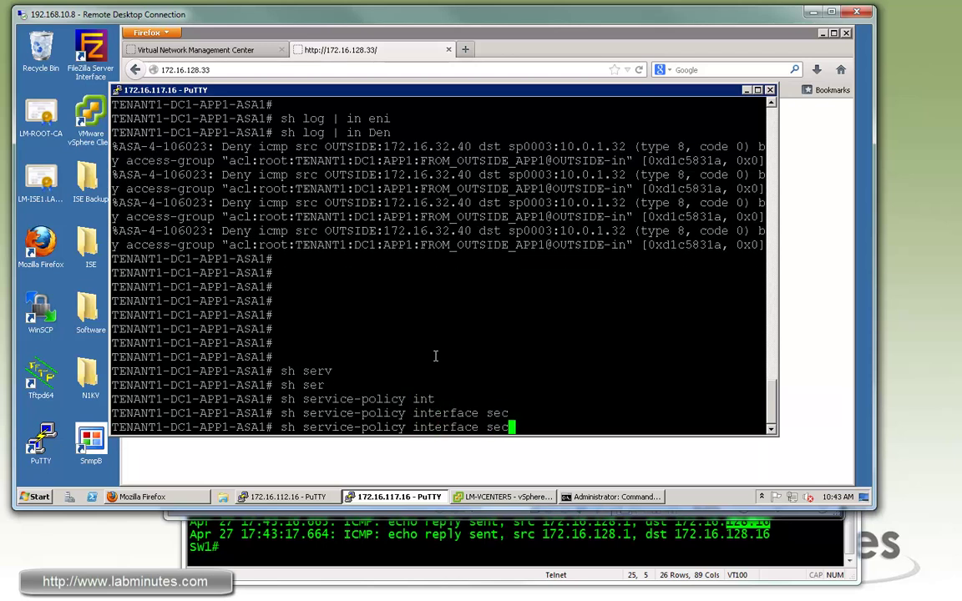
key("BackSpace")
type("??")
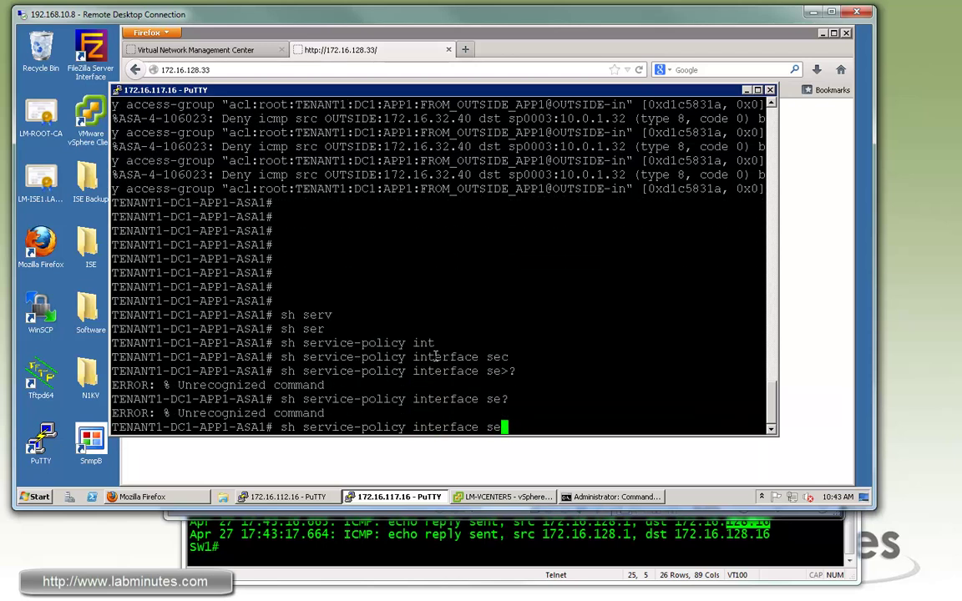
key("BackSpace")
key("BackSpace")
type("?")
type("s")
type("p003")
key("Return")
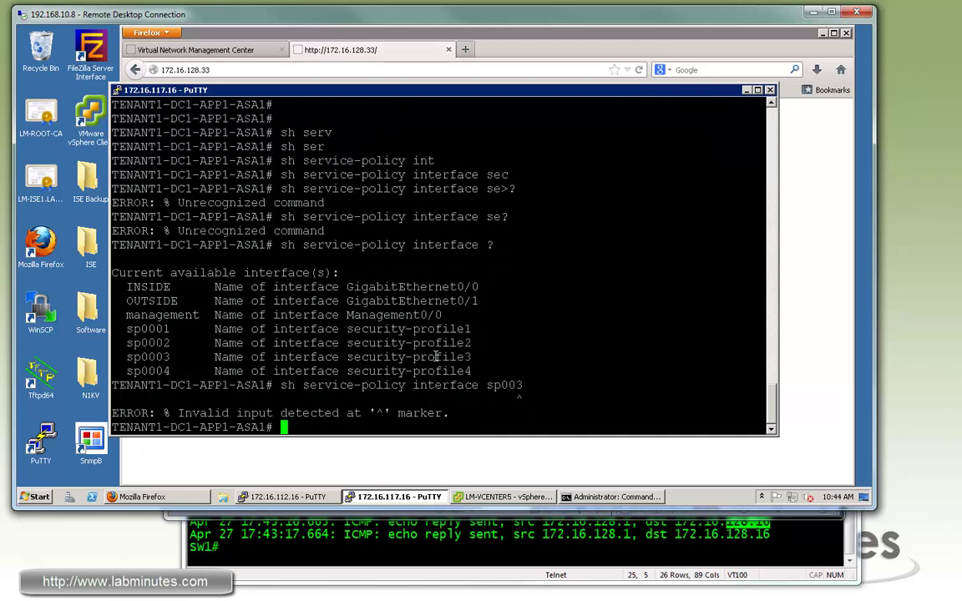
Correct the interface to sp0003, rerun the command, and page through all statistics.
key("Up")
key("Left")
key("Left")
type("0")
key("Return")
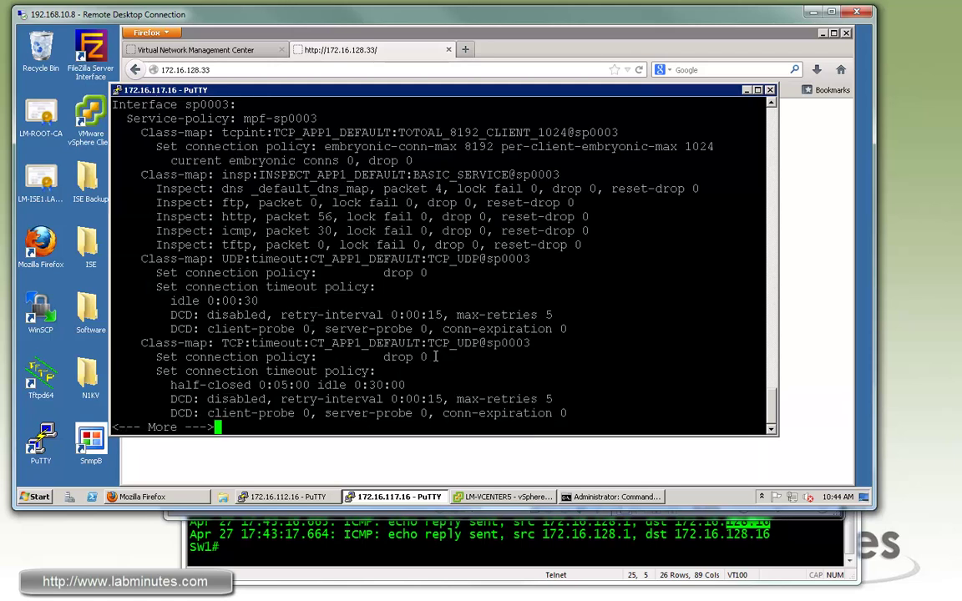
key("space")
Highlight the tcpint class-map and its embryonic connection limit counts.
scroll(211, 216, "up", 4)
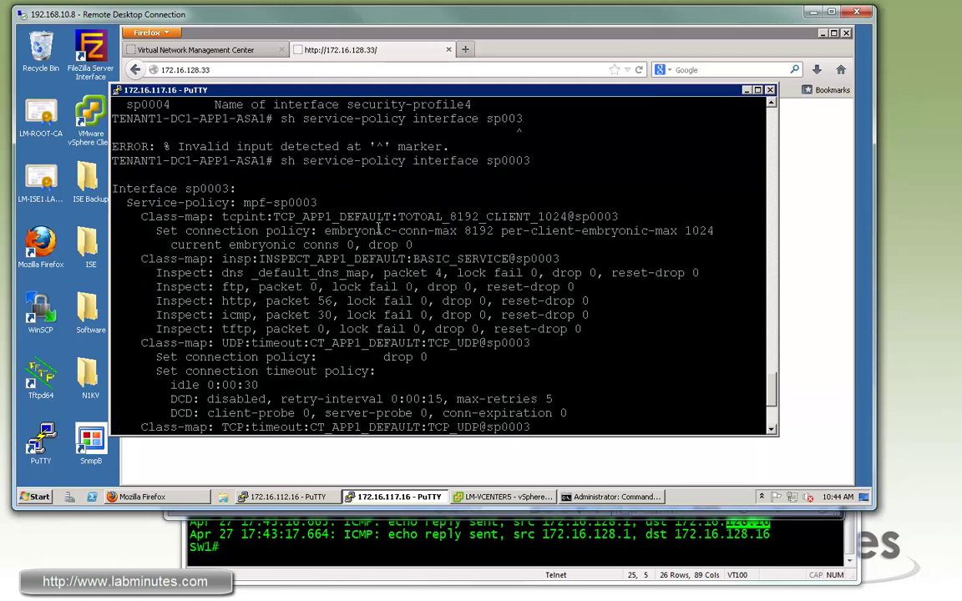
left_click_drag(459, 224, 134, 203)
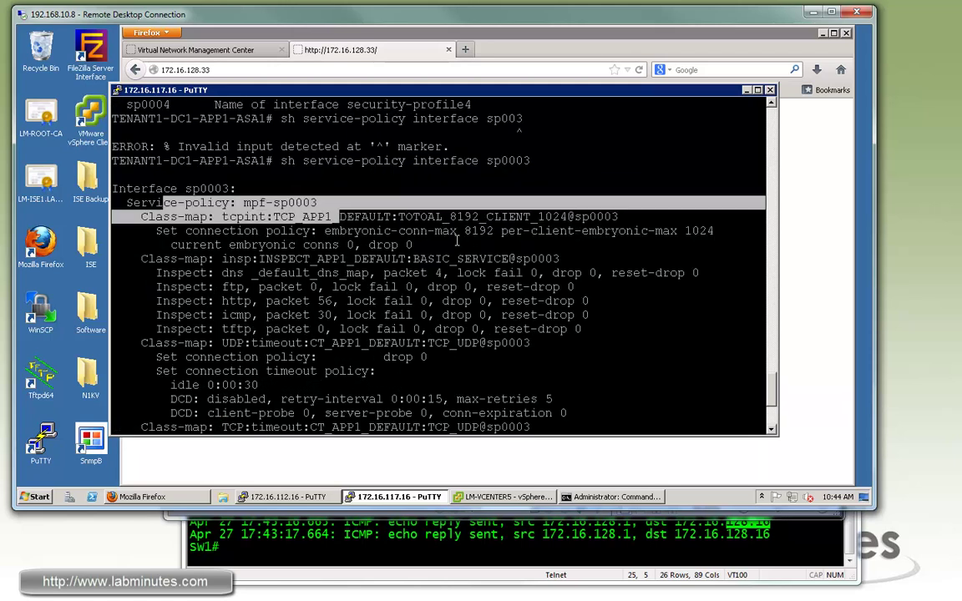
left_click_drag(324, 230, 457, 231)
left_click_drag(184, 217, 295, 216)
middle_click(423, 231)
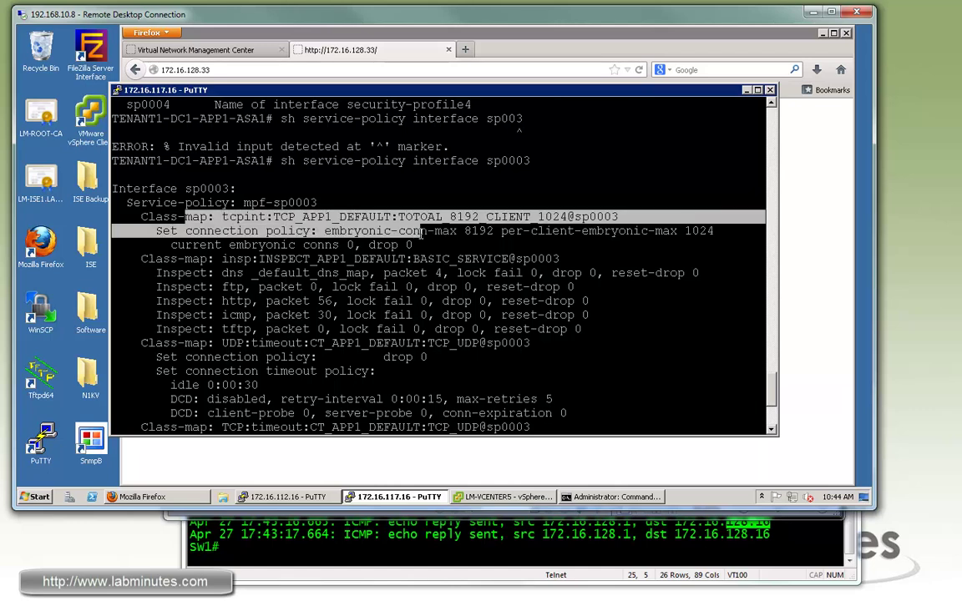
left_click_drag(423, 231, 359, 243)
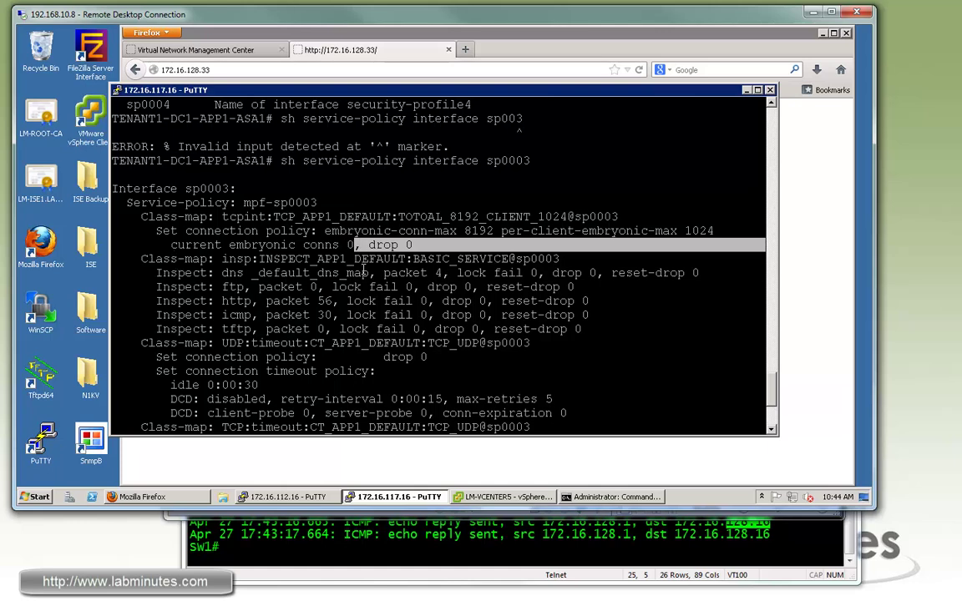
Highlight the inspection counters: dns at 4 packets and icmp at 30 packets.
left_click_drag(165, 259, 365, 271)
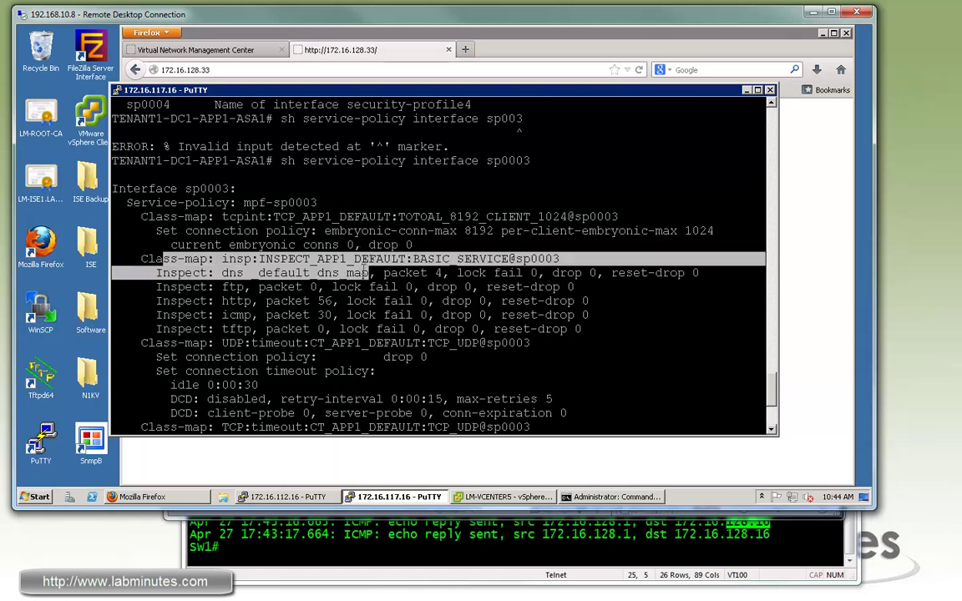
left_click_drag(449, 273, 221, 273)
left_click(201, 273)
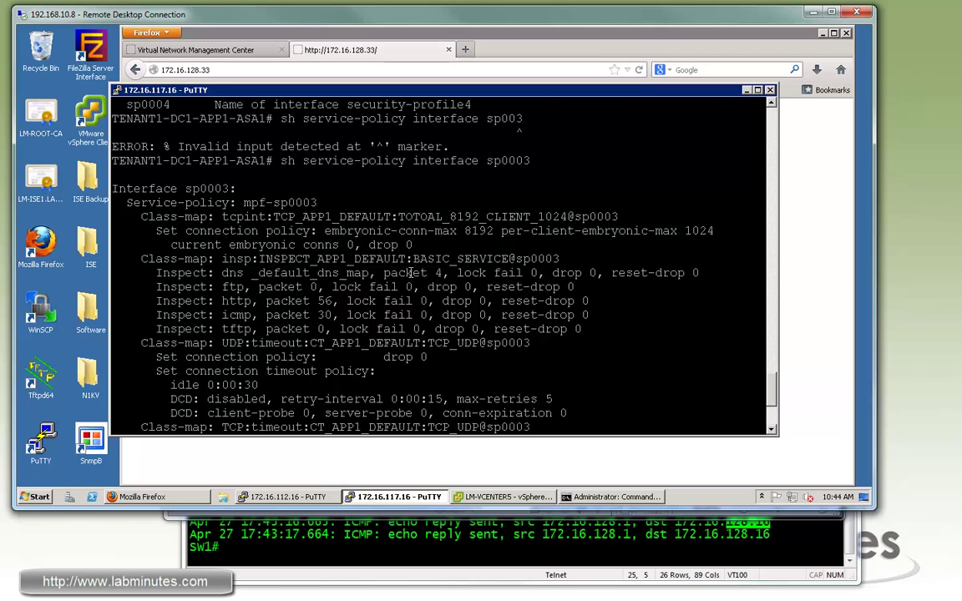
left_click_drag(443, 273, 201, 300)
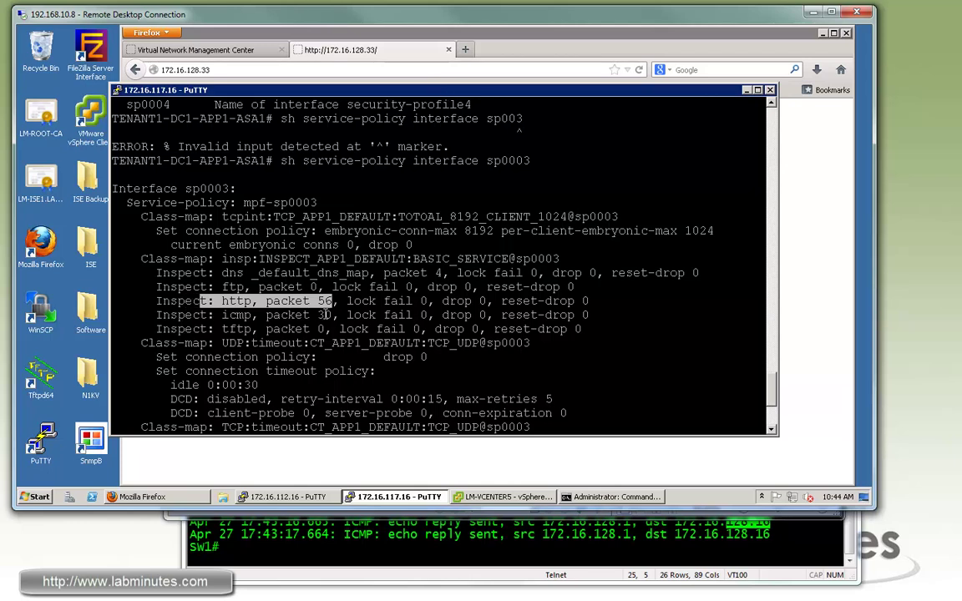
left_click_drag(332, 315, 192, 316)
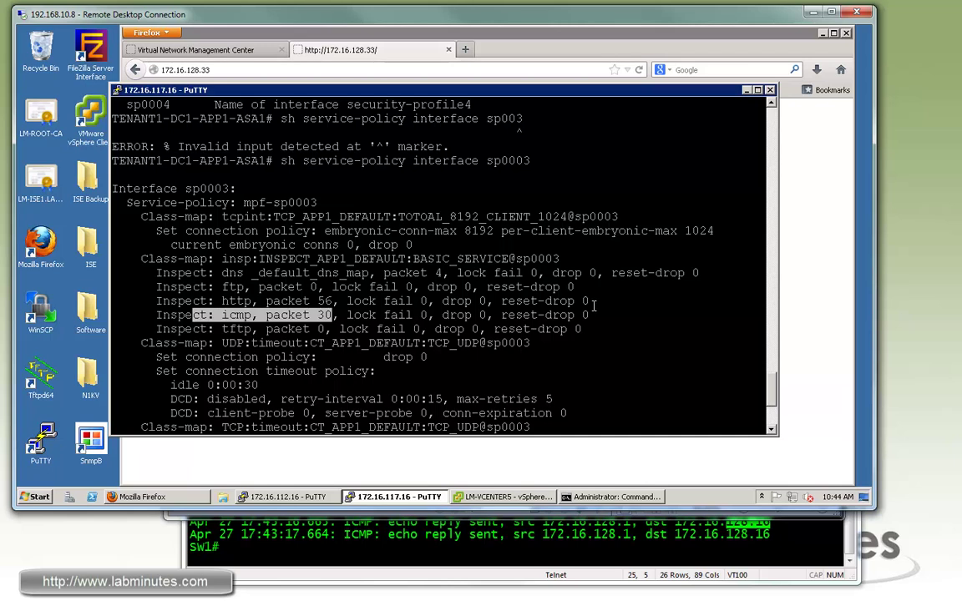
Highlight the UDP, TCP and ICMP timeout class-map settings further down.
scroll(594, 306, "down", 4)
left_click_drag(210, 173, 305, 260)
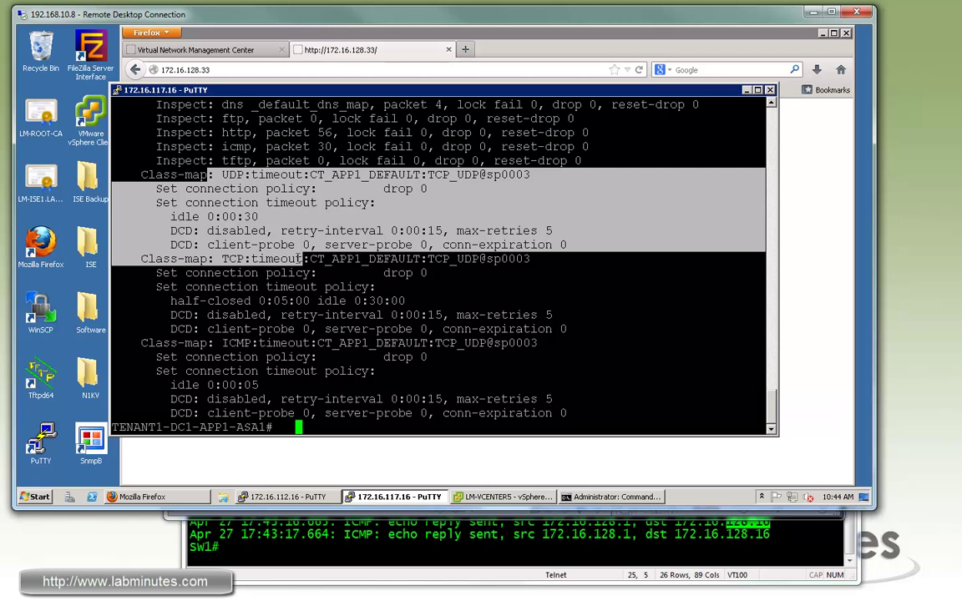
left_click_drag(210, 242, 413, 284)
left_click(455, 305)
Run 'show ip audit count' on the ASA using Tab completion.
key("Return")
key("Return")
type("sh ip ")
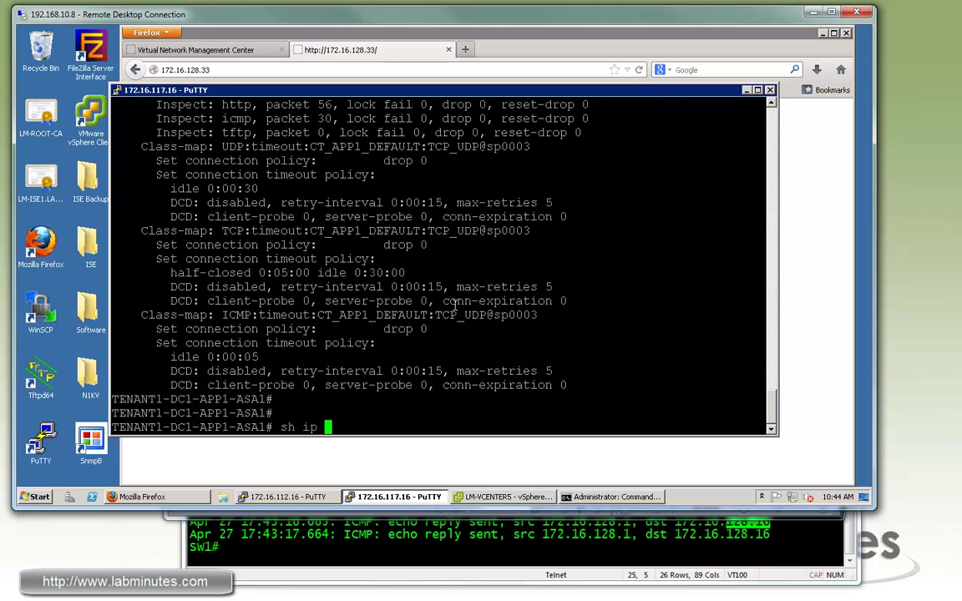
type("audi")
key("Tab")
type("cou")
key("Tab")
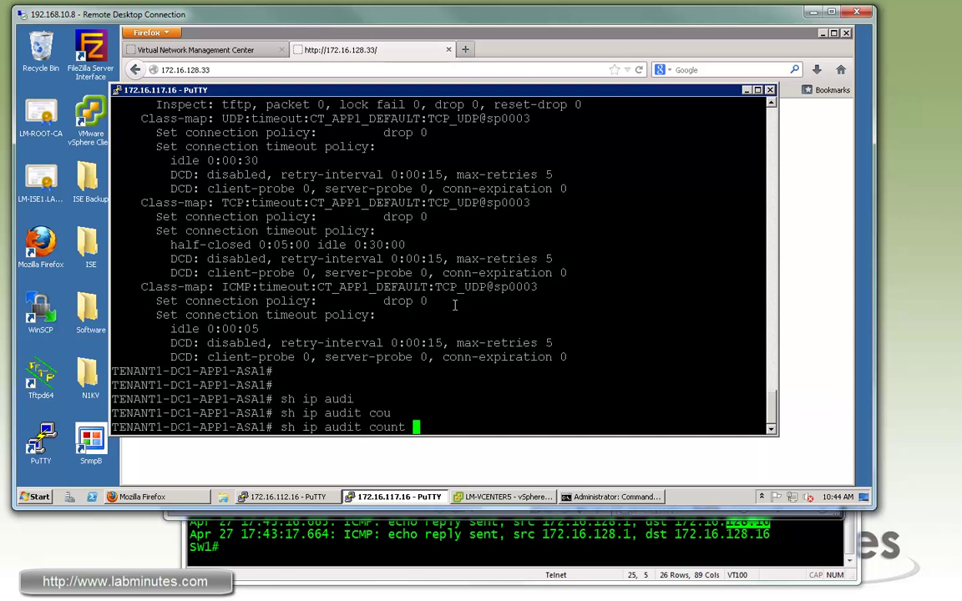
key("Return")
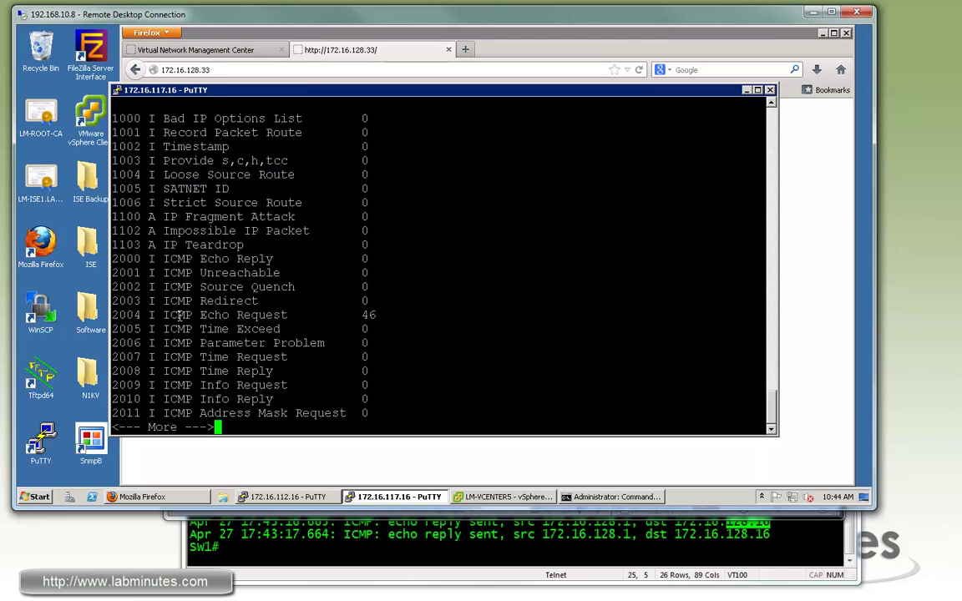
Highlight the ICMP Echo Request count of 46 and the sp0003 interface counters row.
left_click_drag(156, 315, 375, 315)
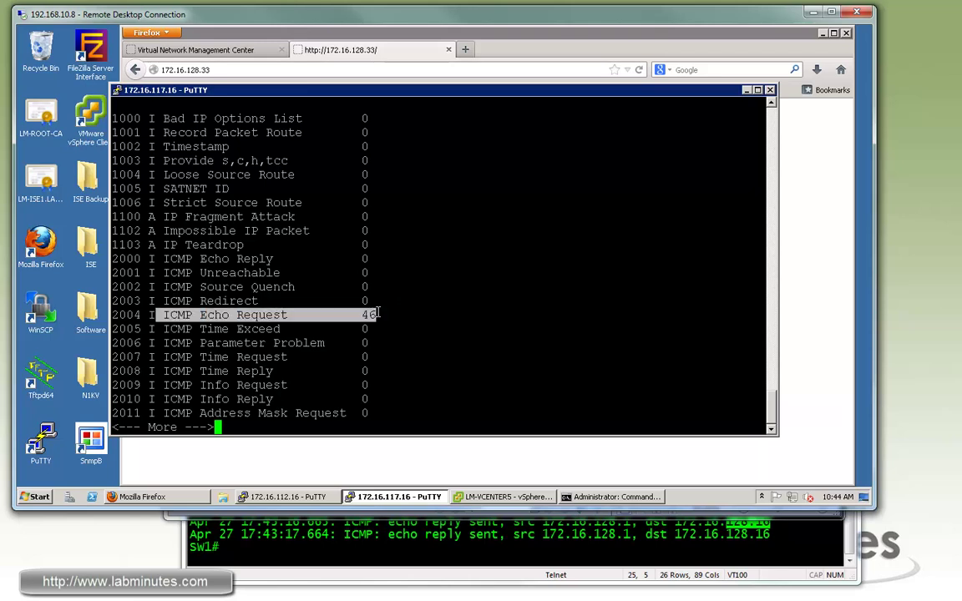
left_click_drag(177, 315, 293, 315)
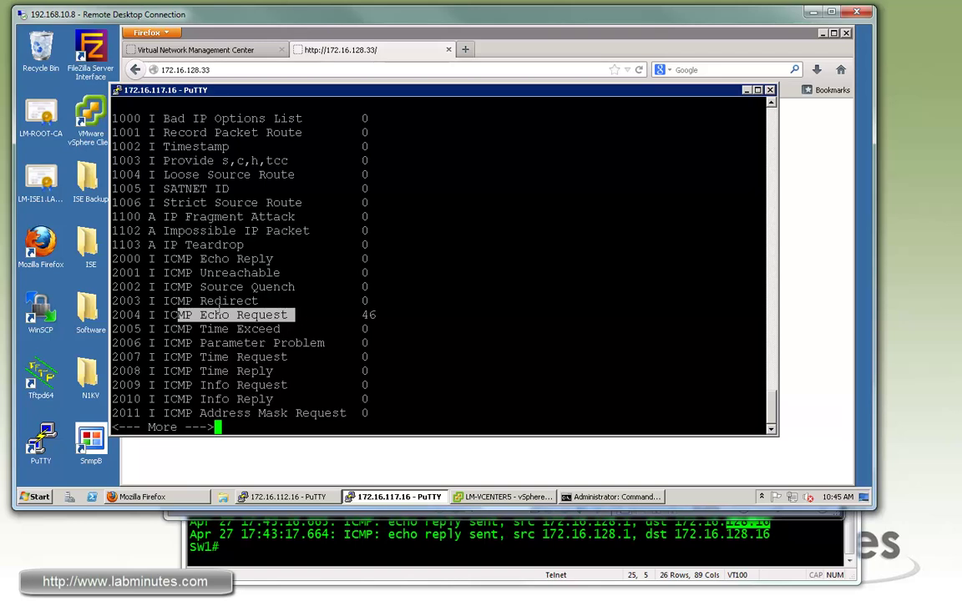
left_click_drag(377, 315, 200, 315)
key("space")
key("space")
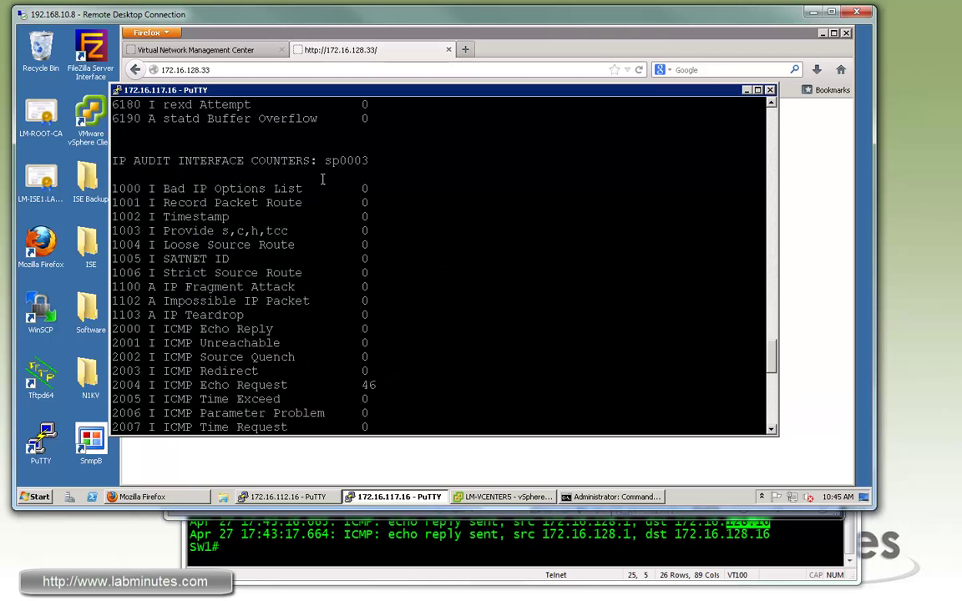
triple_click(380, 159)
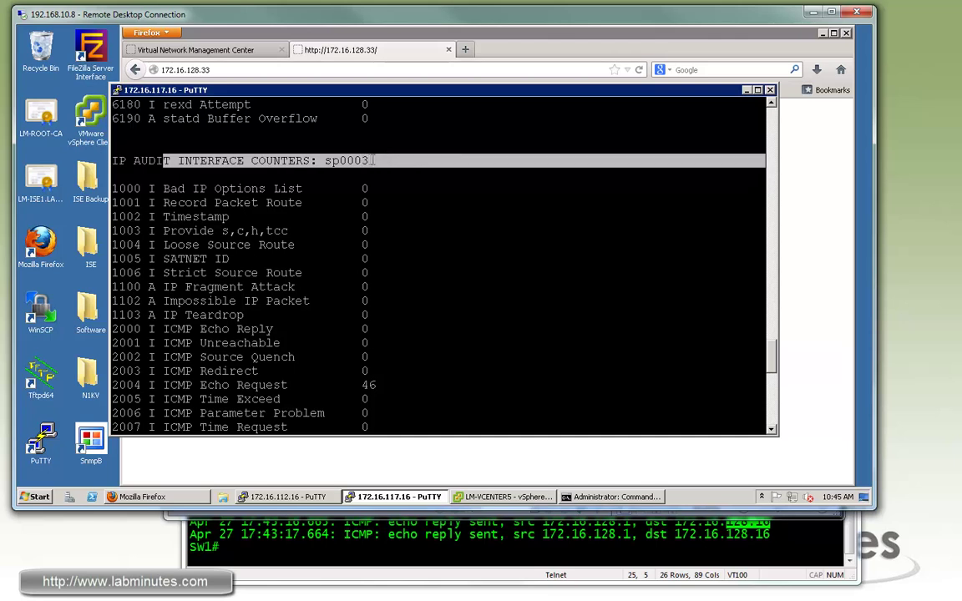
left_click_drag(378, 387, 170, 385)
scroll(441, 353, "down", 15)
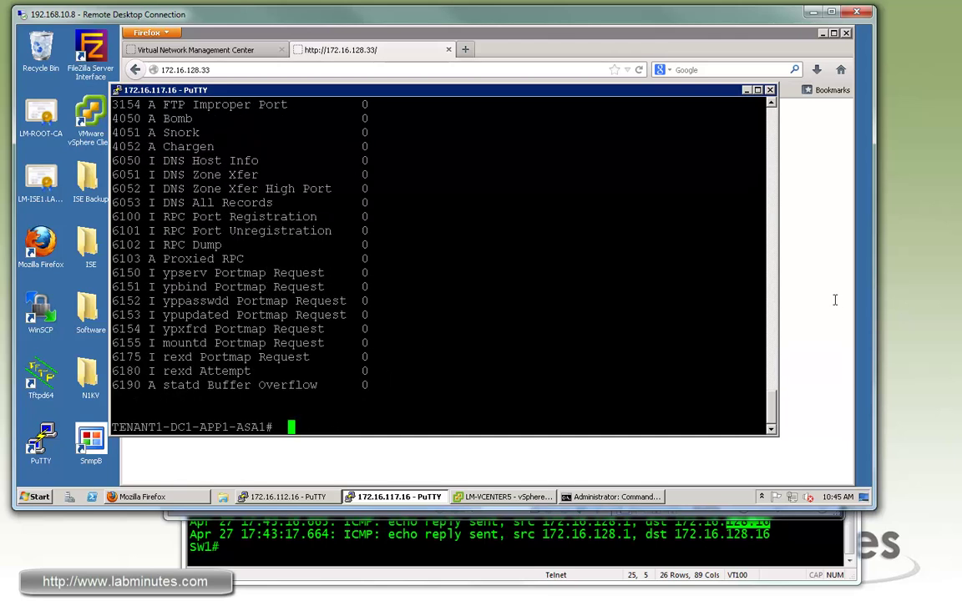